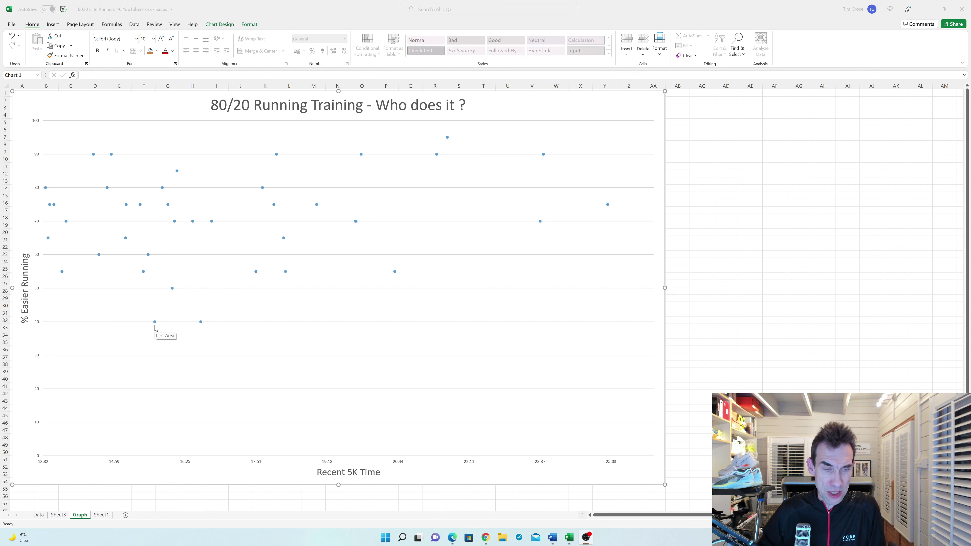
Inspect the points on the 80/20 scatter chart of easier running against recent 5K time, and go to the Data sheet
mouse_move(153, 324)
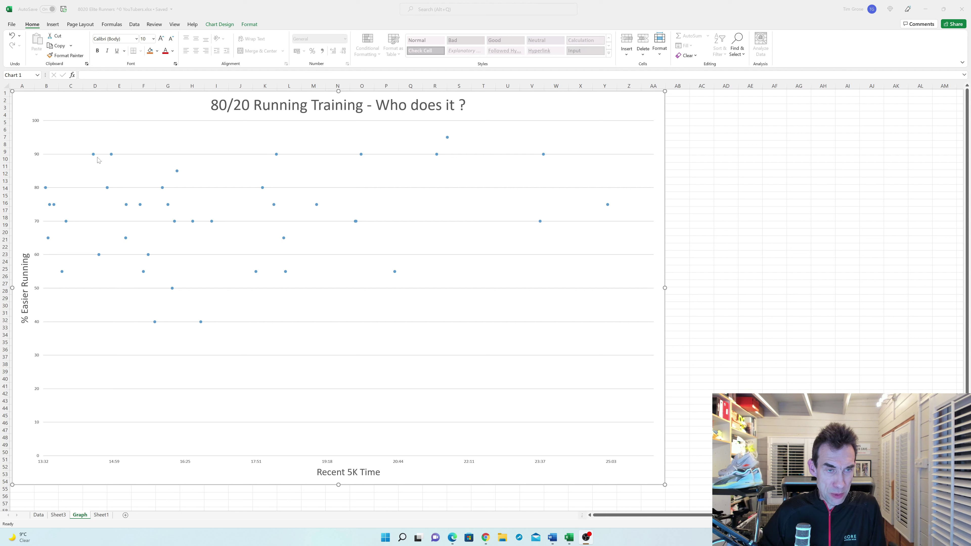
mouse_move(94, 157)
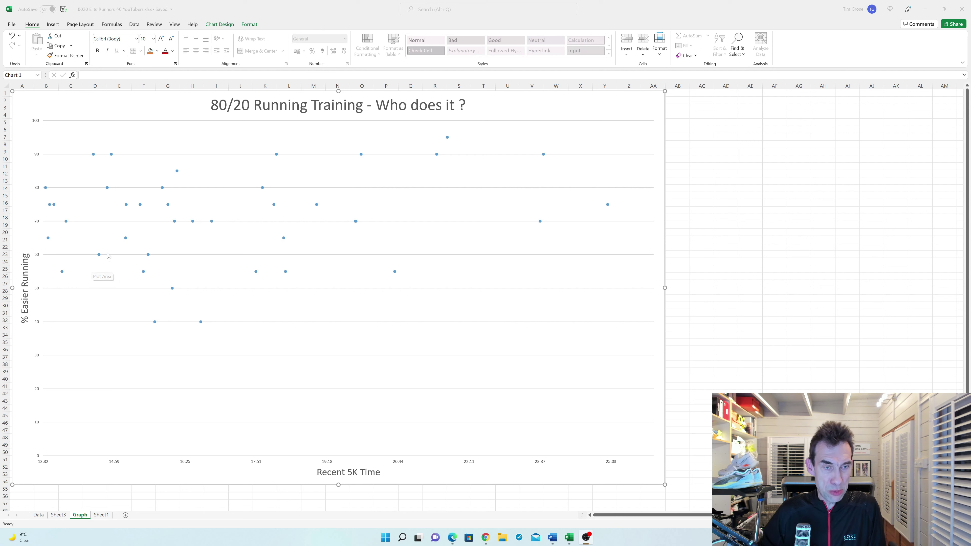
key("ctrl+Page_Up")
key("ctrl+Page_Up")
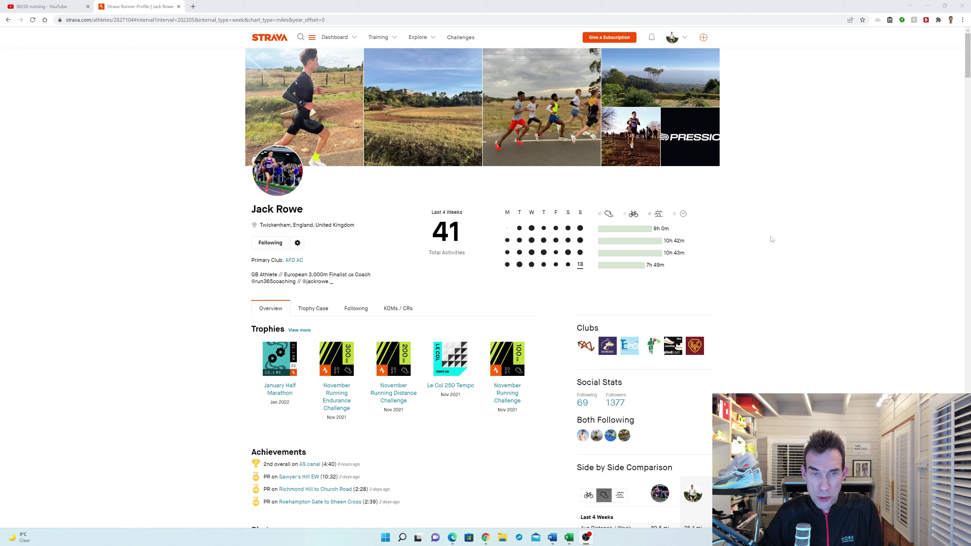
Find the activities for Jan 31 – Feb 6, 2022 on the runner's Strava profile
scroll(771, 239, "down", 9)
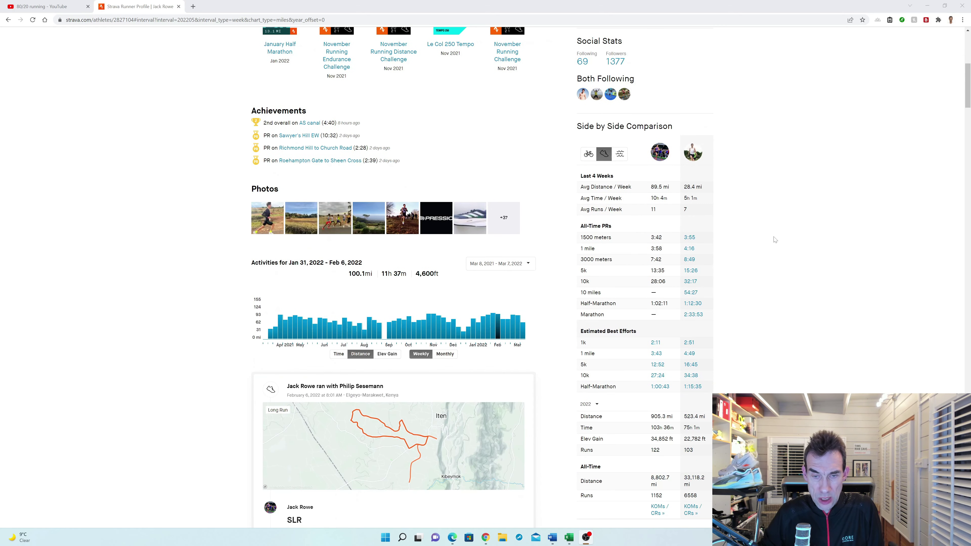
scroll(533, 371, "down", 3)
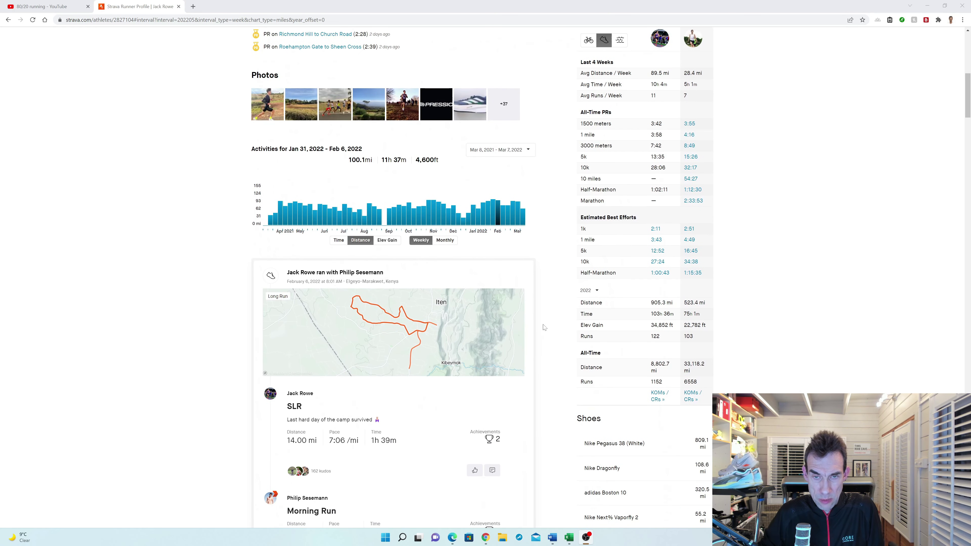
scroll(508, 334, "down", 5)
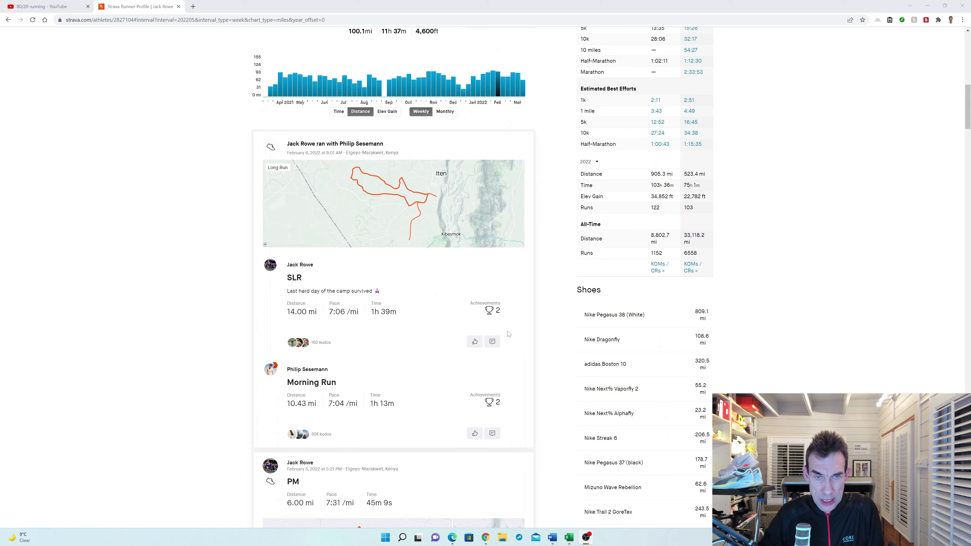
scroll(294, 198, "up", 1)
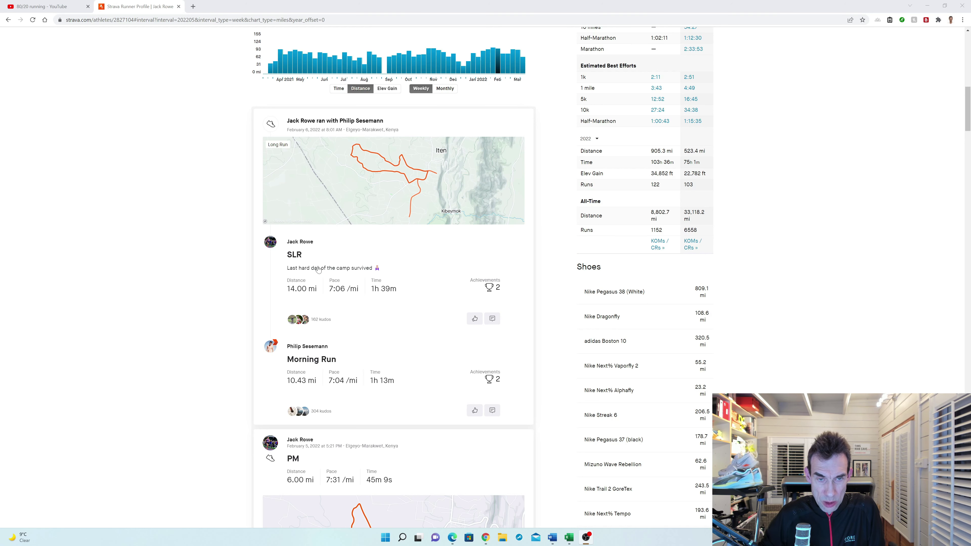
Open the February 6 SLR long run in a new tab and examine its mile splits and pace and heart-rate graph
right_click(295, 255)
left_click(317, 263)
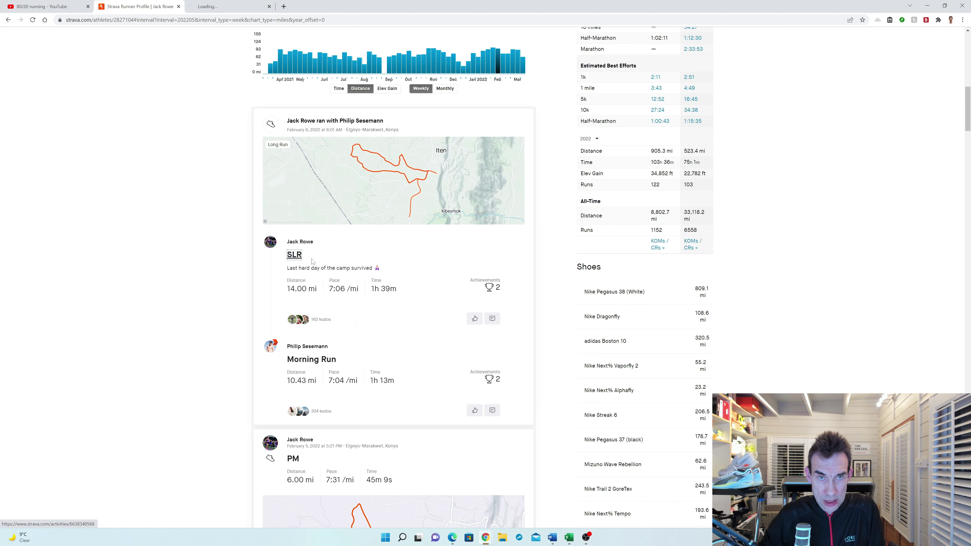
left_click(210, 5)
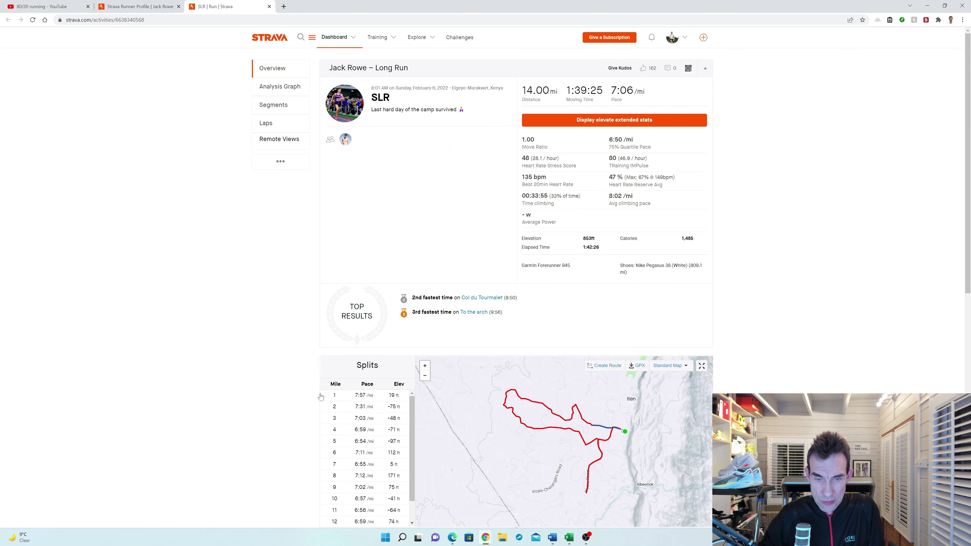
scroll(320, 396, "down", 8)
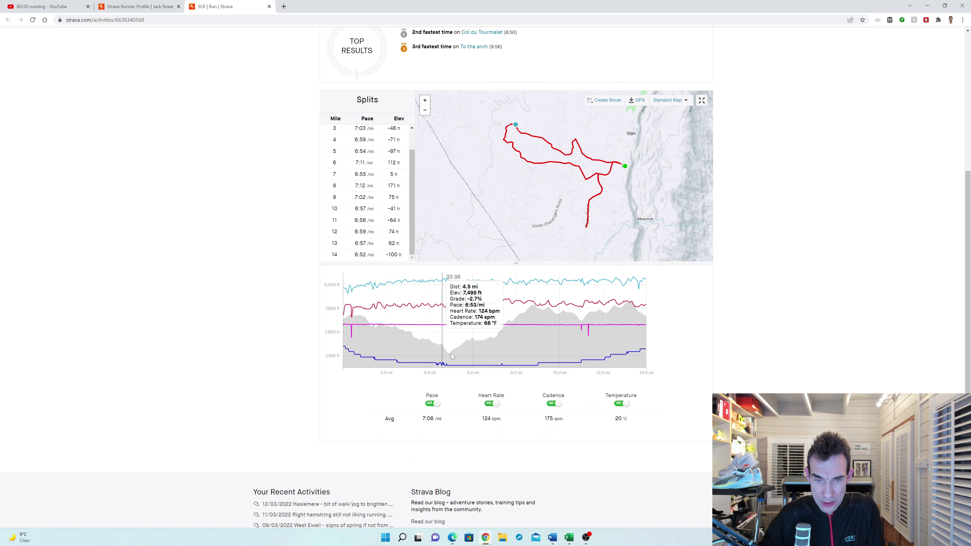
scroll(295, 293, "up", 7)
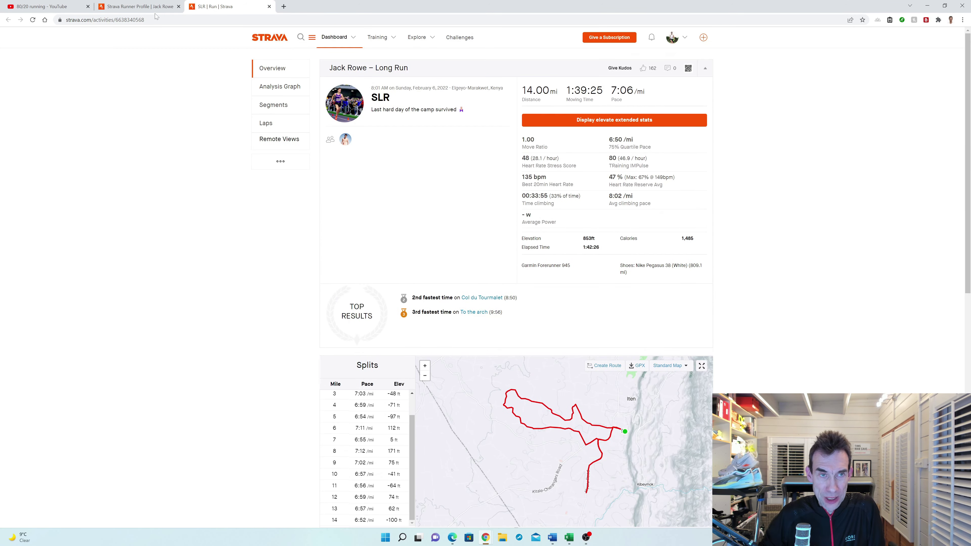
Return to the runner's profile and review the February 5 PM run and the Road Sharpness workout
left_click(153, 6)
scroll(364, 357, "down", 2)
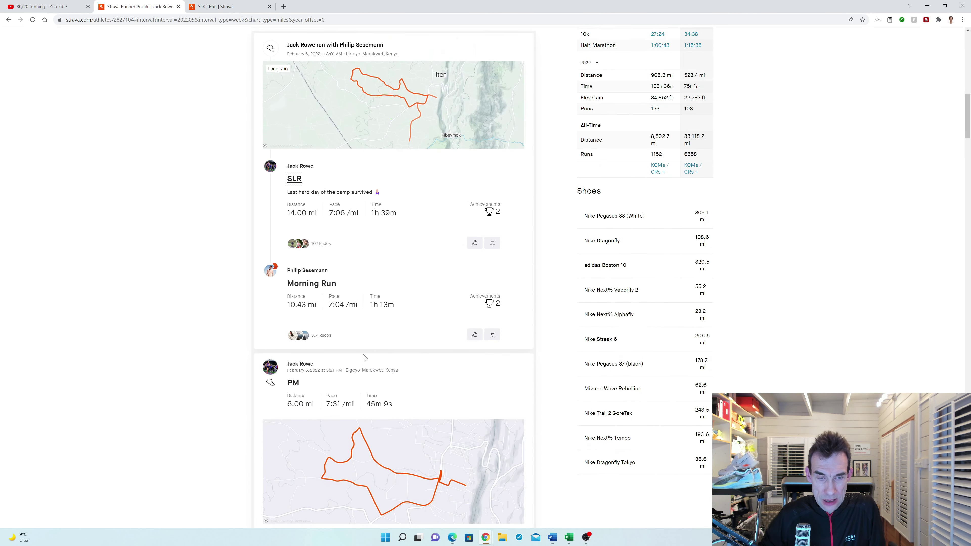
scroll(364, 357, "down", 2)
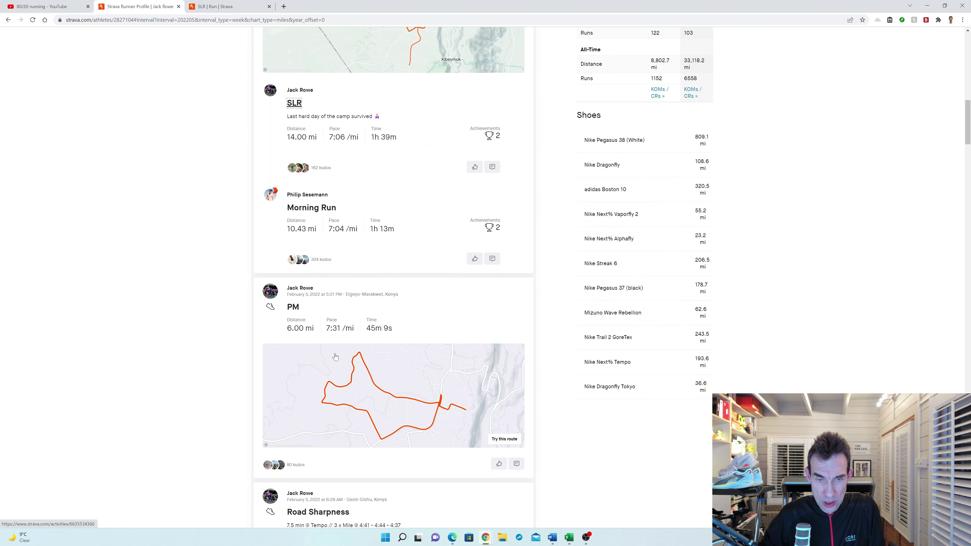
scroll(339, 354, "down", 1)
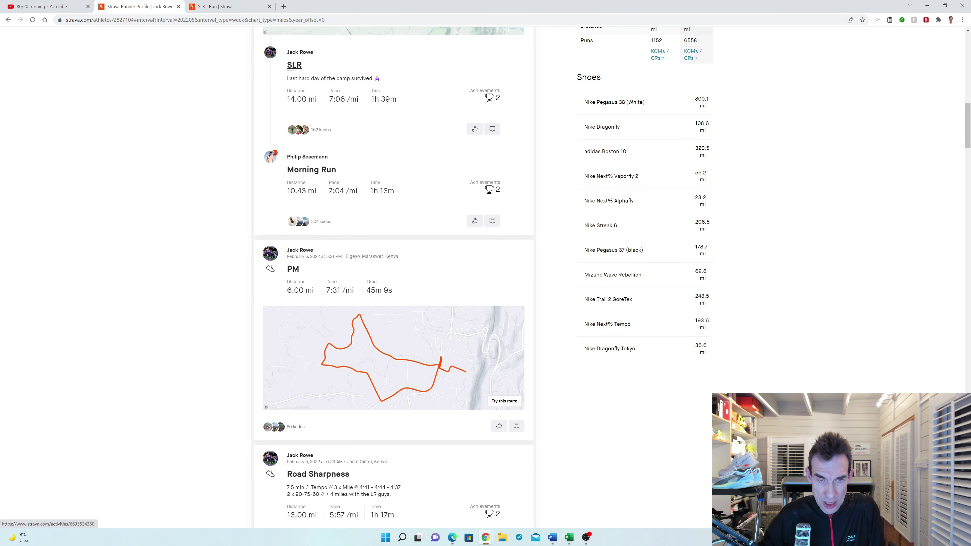
scroll(363, 355, "down", 1)
scroll(364, 351, "down", 1)
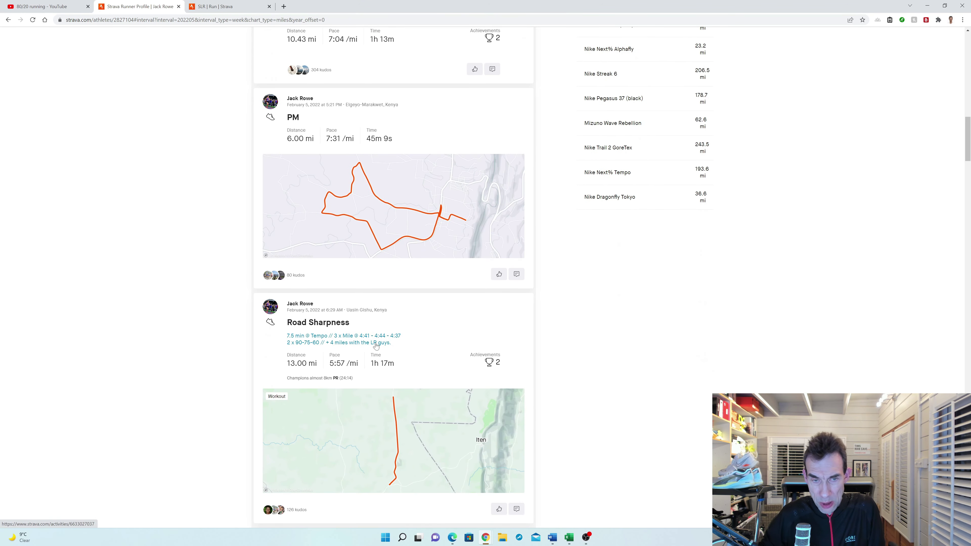
scroll(380, 341, "down", 2)
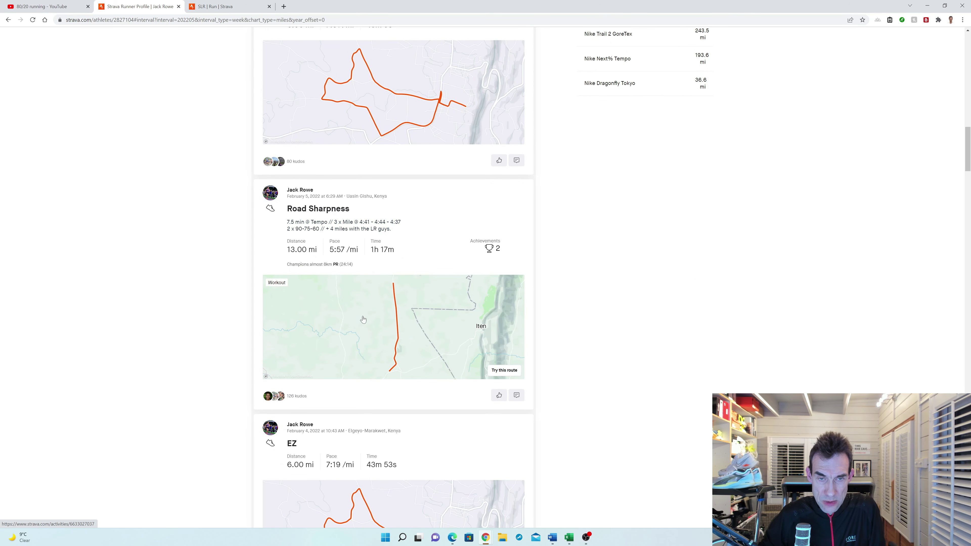
Review the February 4 EZ run and the February 3 activities, including the afternoon run, W/D and 8M Tempo session
scroll(389, 324, "down", 4)
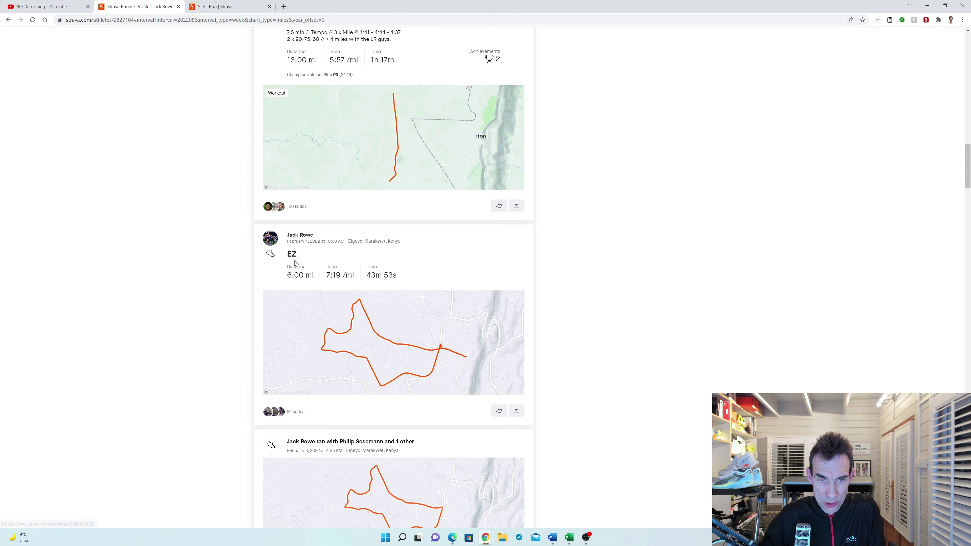
scroll(309, 289, "down", 1)
scroll(309, 290, "down", 1)
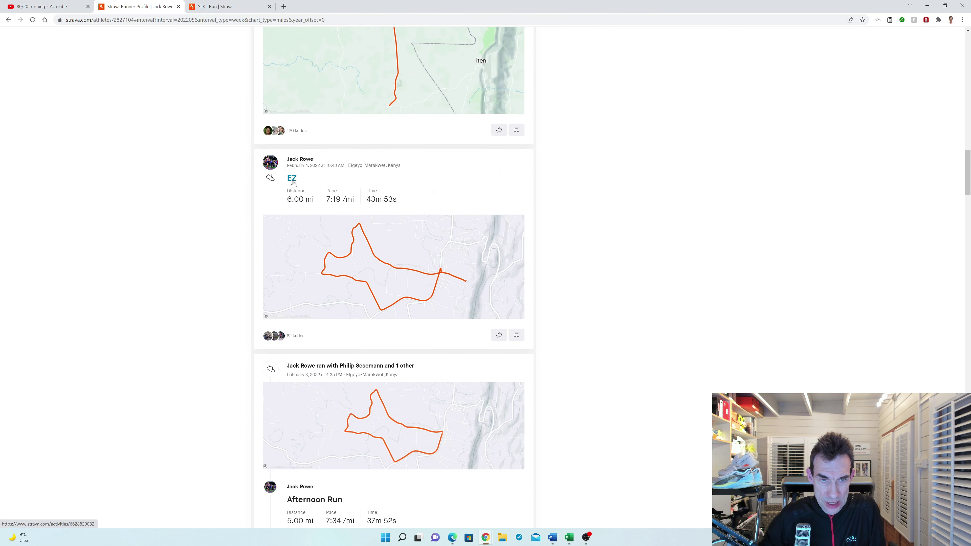
scroll(344, 272, "down", 1)
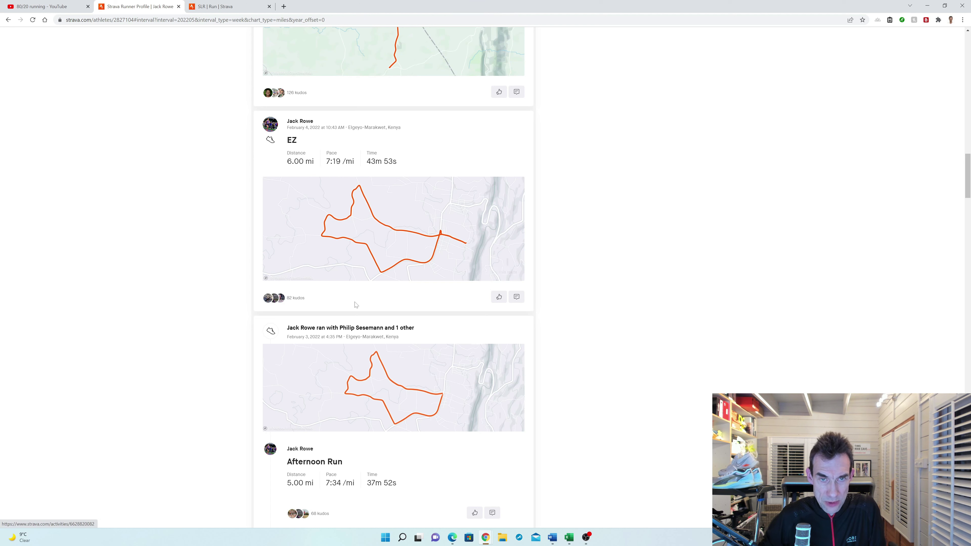
scroll(390, 287, "down", 2)
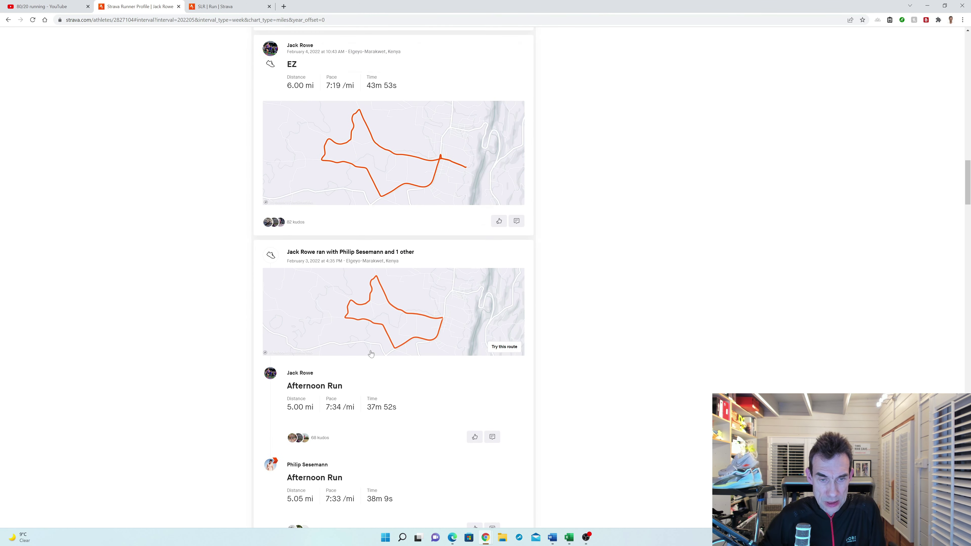
scroll(357, 383, "down", 2)
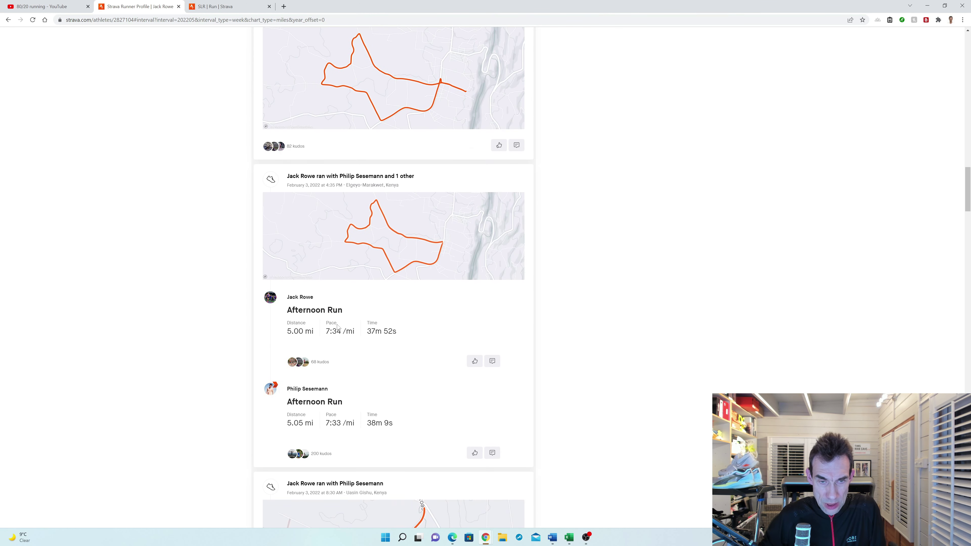
scroll(345, 339, "down", 5)
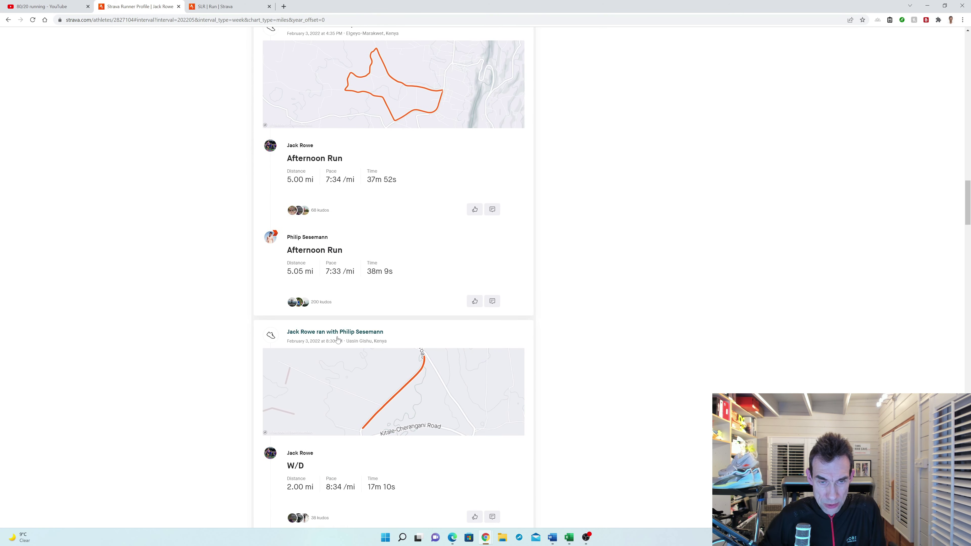
scroll(355, 312, "down", 3)
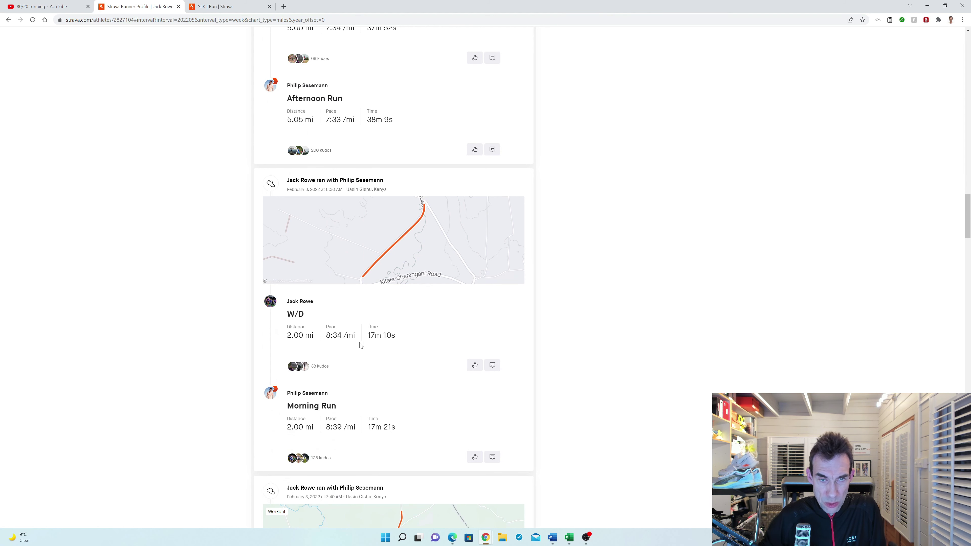
scroll(361, 348, "down", 2)
scroll(362, 346, "down", 6)
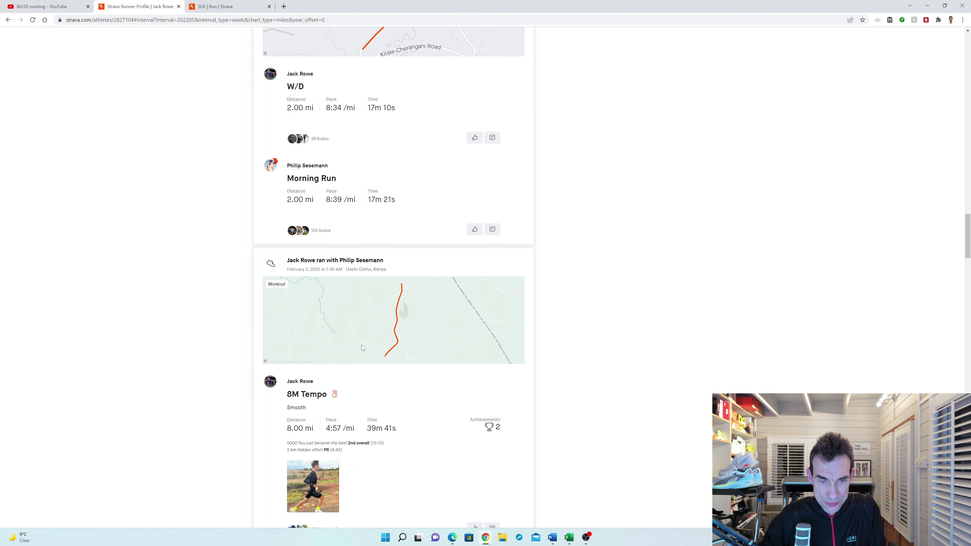
scroll(298, 247, "down", 2)
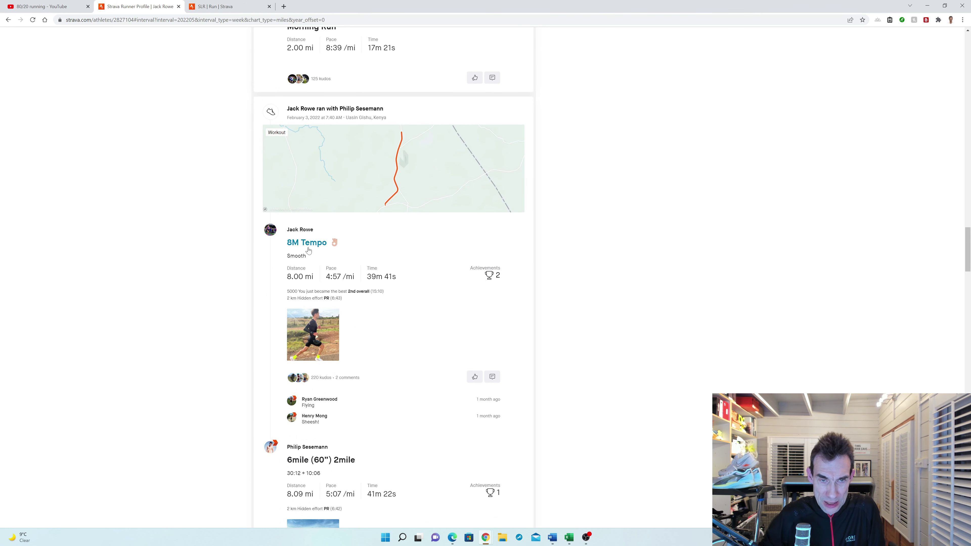
scroll(378, 268, "down", 3)
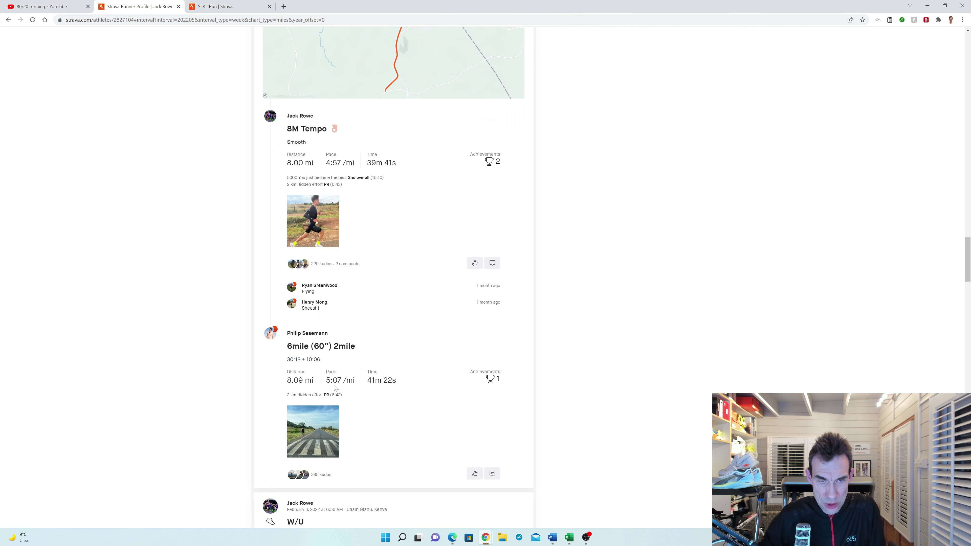
Review the February 2 and February 1 activities, from the PM and Mid-Week Long runs to the 1k - 600 - 400 track session
scroll(394, 354, "down", 15)
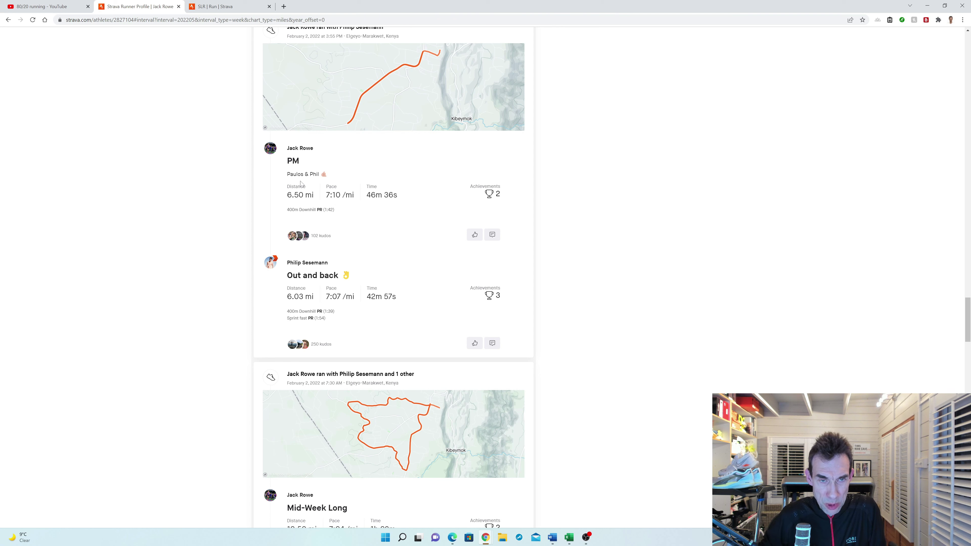
scroll(377, 272, "up", 7)
scroll(378, 278, "down", 9)
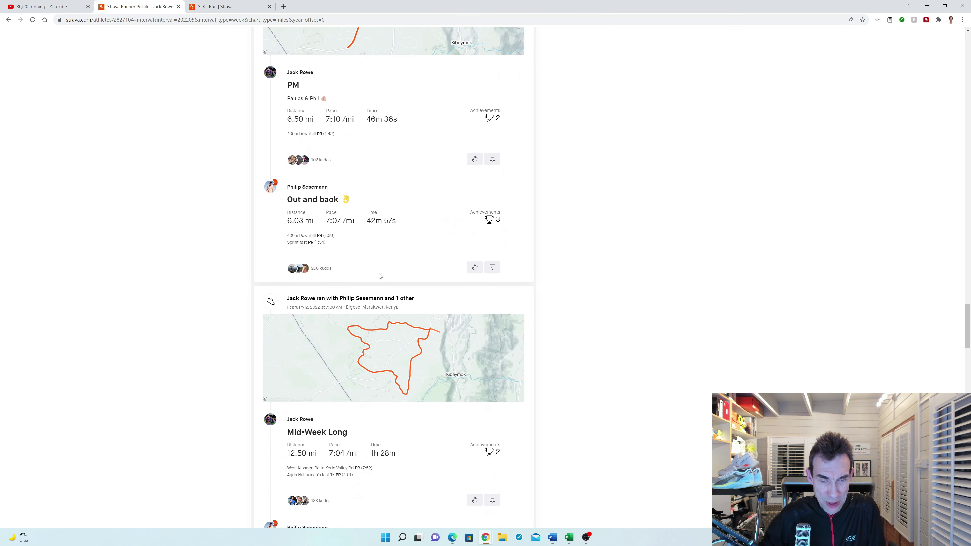
scroll(380, 275, "down", 6)
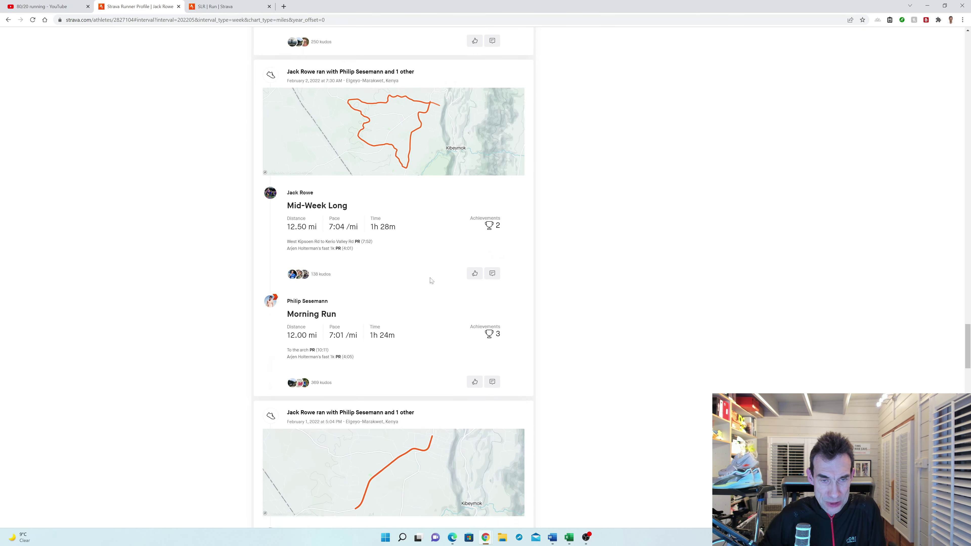
scroll(431, 280, "down", 1)
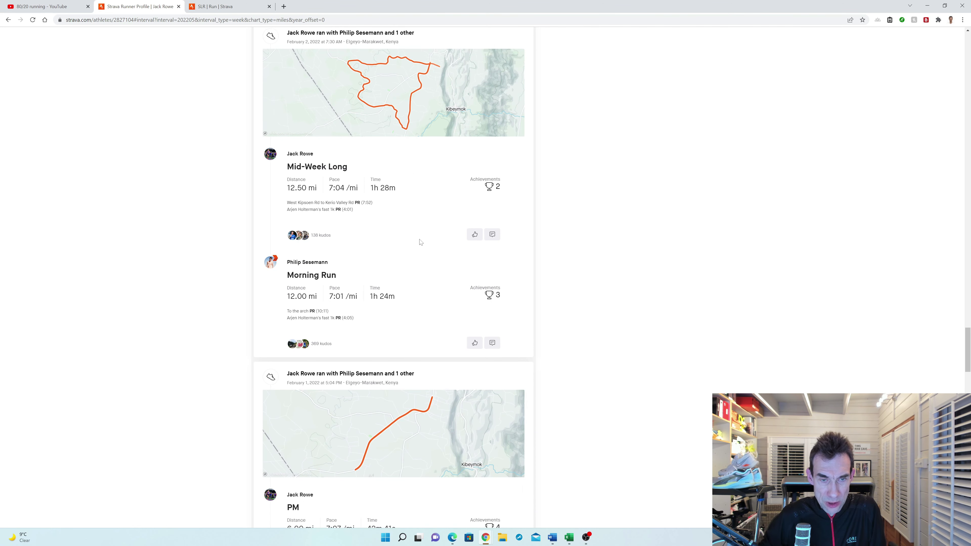
scroll(423, 242, "down", 2)
scroll(423, 241, "down", 4)
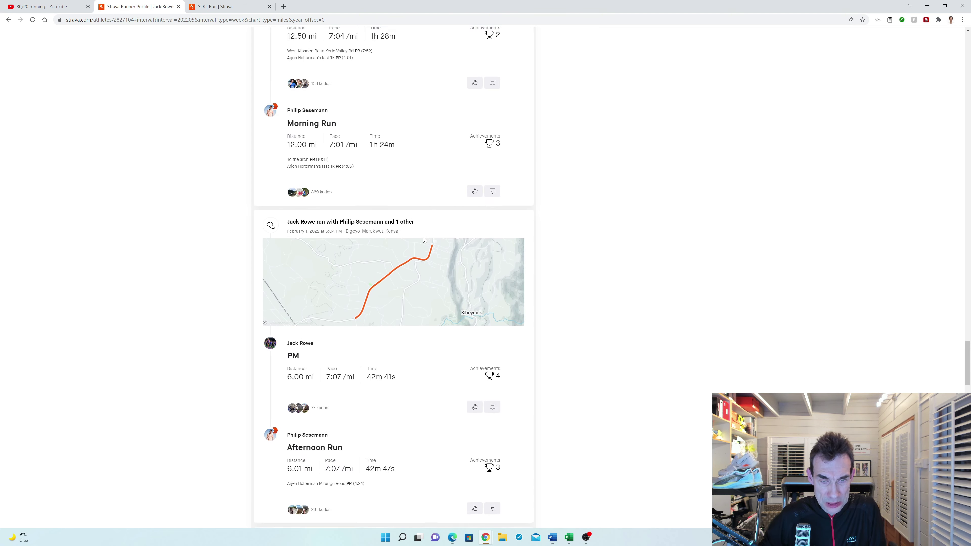
scroll(400, 314, "down", 5)
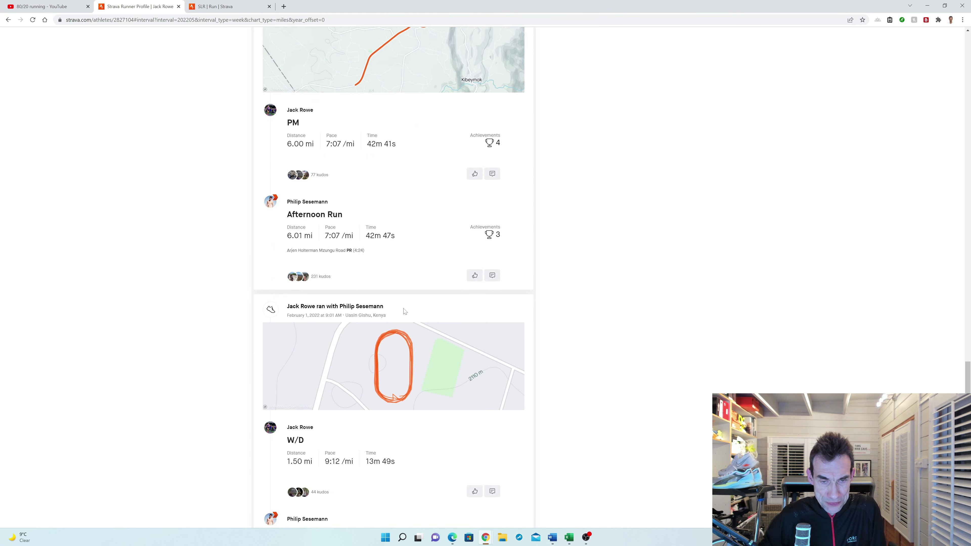
scroll(414, 391, "down", 2)
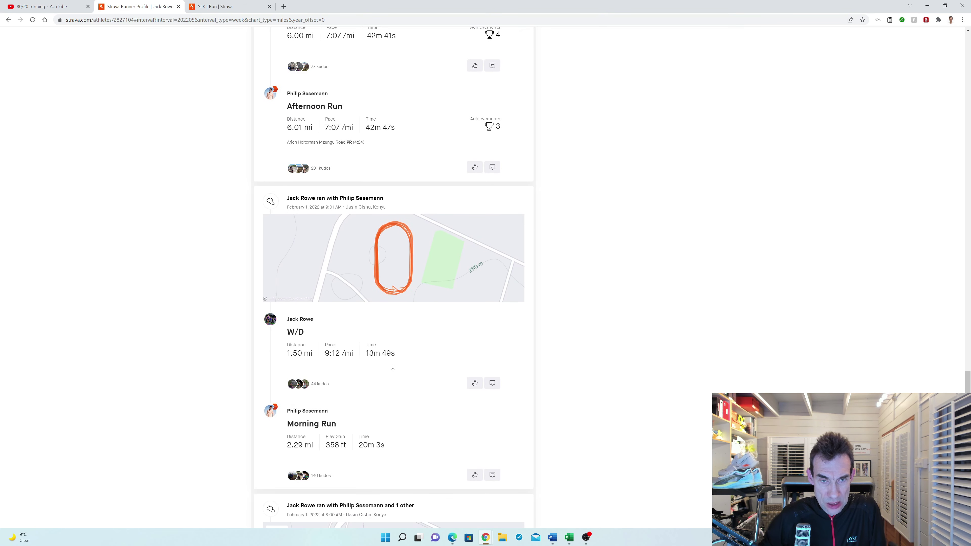
scroll(384, 363, "down", 8)
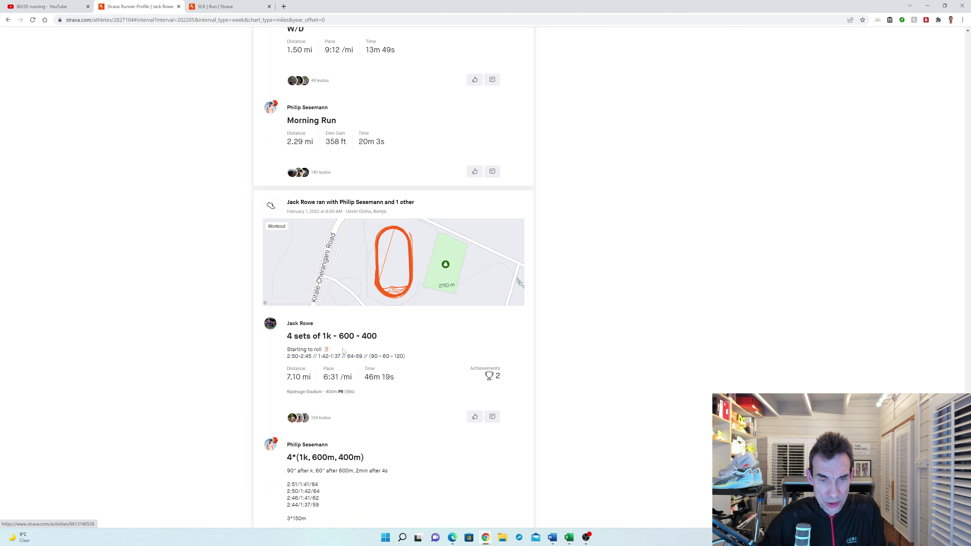
scroll(343, 349, "down", 1)
Show the profile's activities for the week of Feb 7 – Feb 13, 2022
scroll(344, 349, "up", 15)
scroll(344, 348, "down", 3)
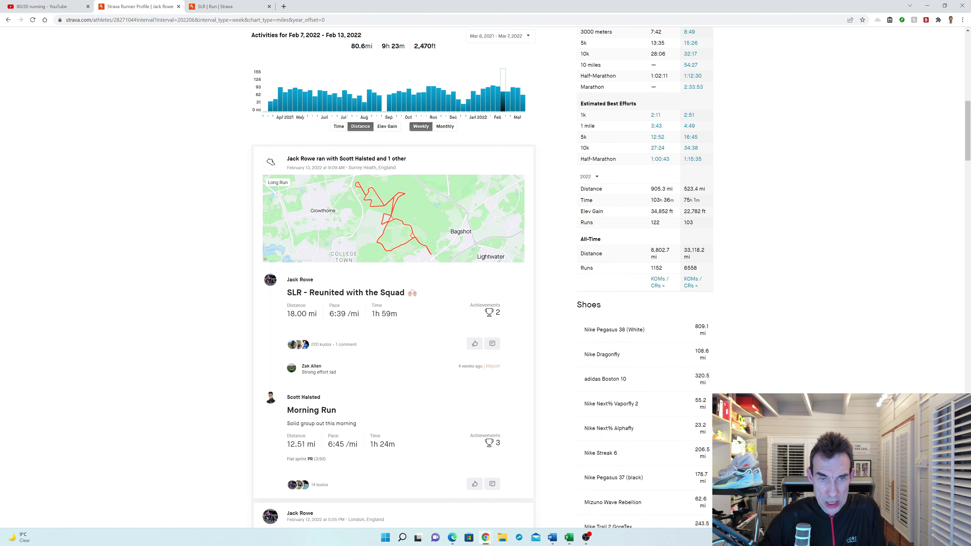
Review the February 13 SLR long run and the February 12 PM and Seeing the Gaffer runs
scroll(475, 367, "down", 1)
scroll(475, 366, "down", 1)
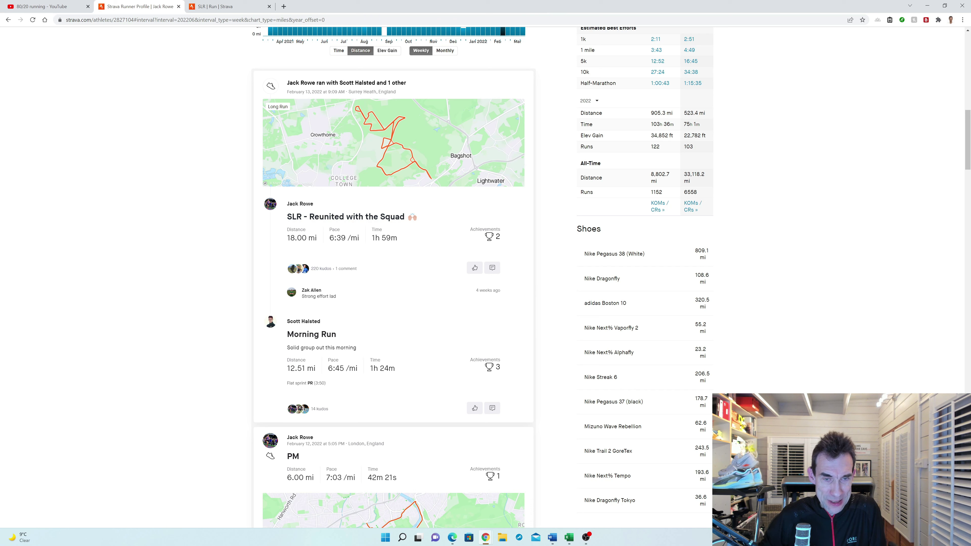
scroll(337, 249, "down", 1)
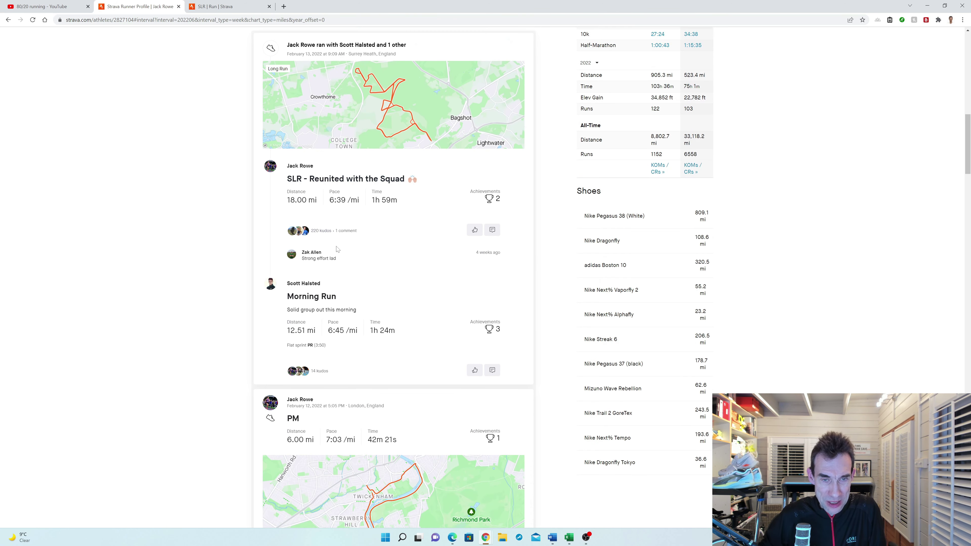
scroll(337, 248, "down", 5)
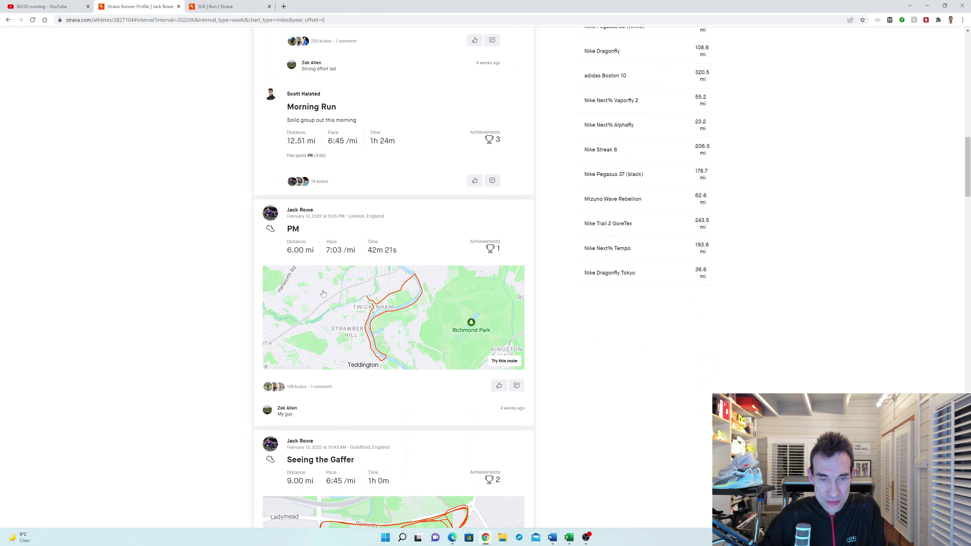
scroll(337, 257, "down", 1)
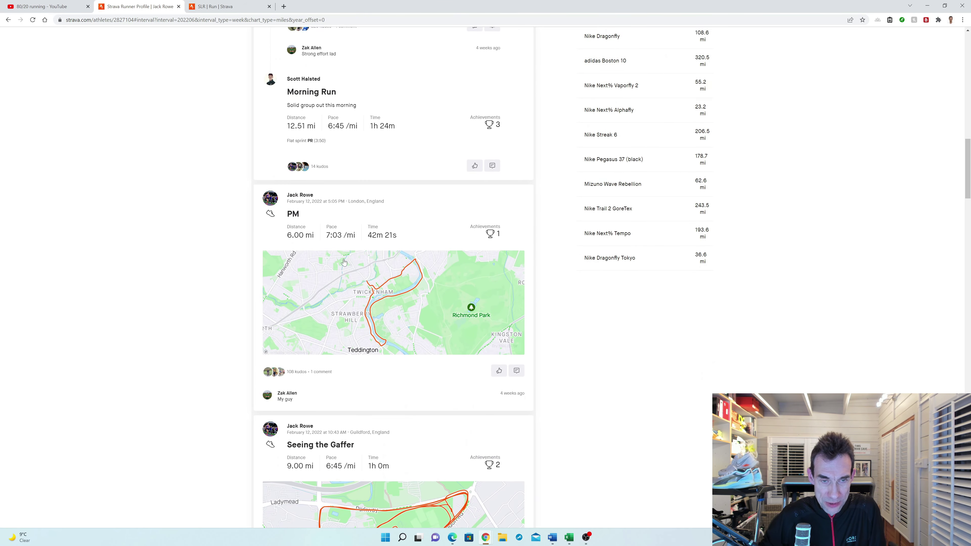
scroll(345, 240, "down", 2)
scroll(345, 242, "down", 7)
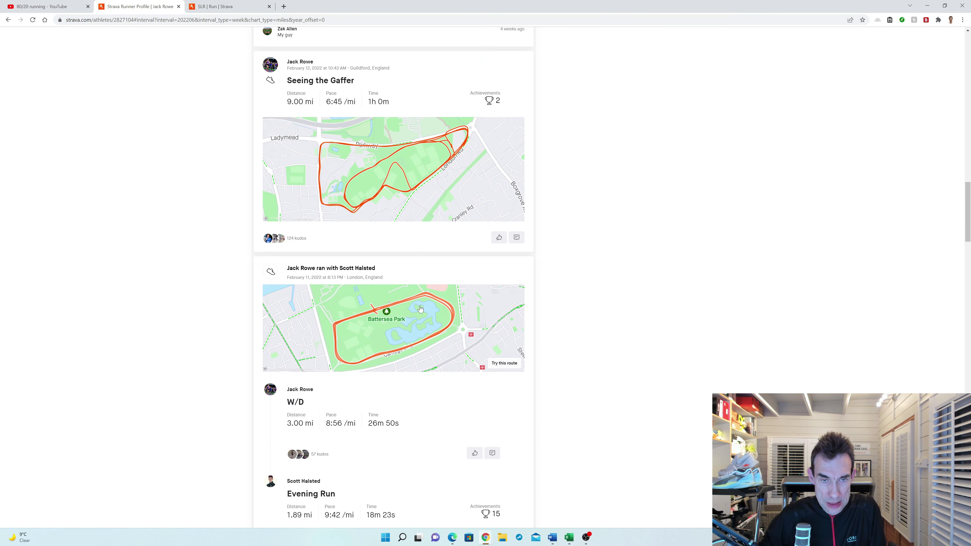
Review the February 11 activities: the W/D run, the PUL 5k race and Shakeout & Strides
scroll(392, 282, "down", 2)
scroll(394, 286, "down", 8)
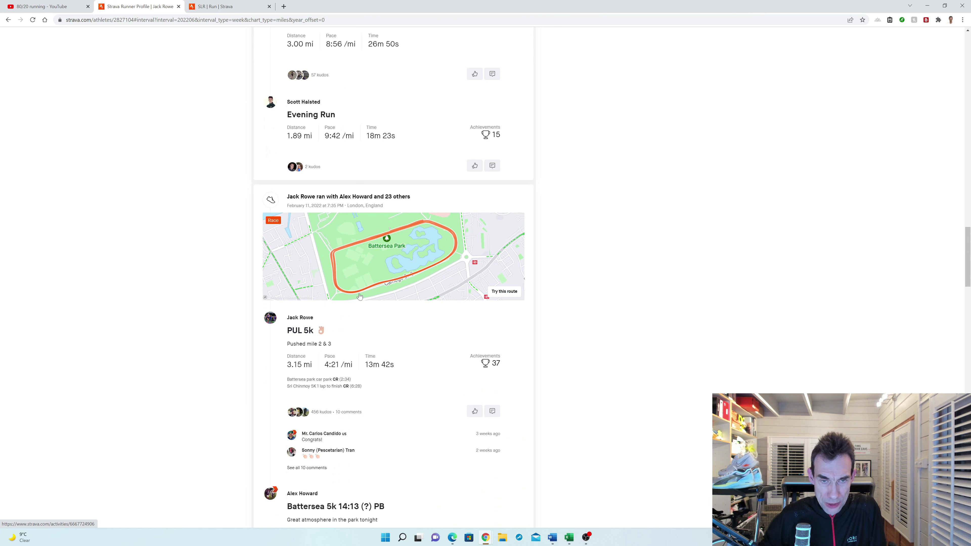
scroll(358, 376, "down", 1)
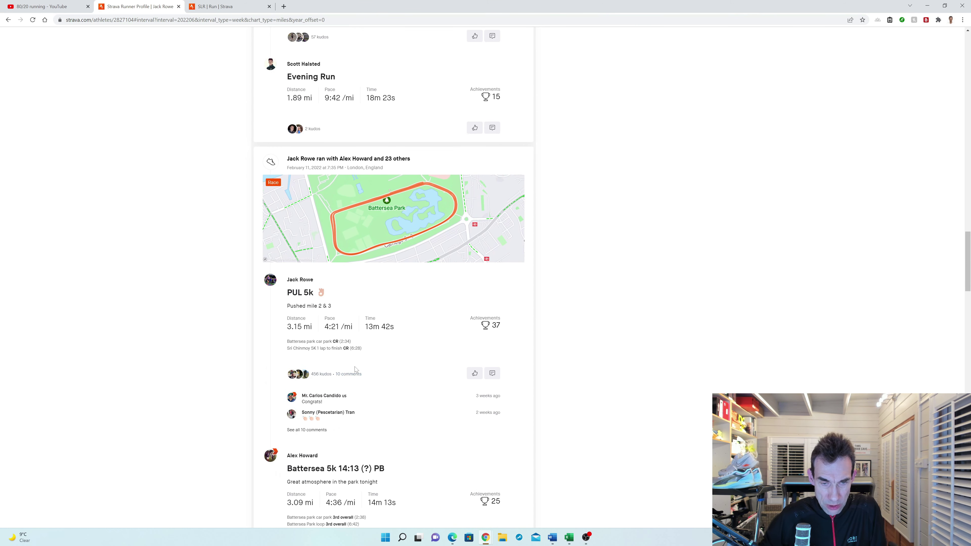
scroll(354, 367, "down", 15)
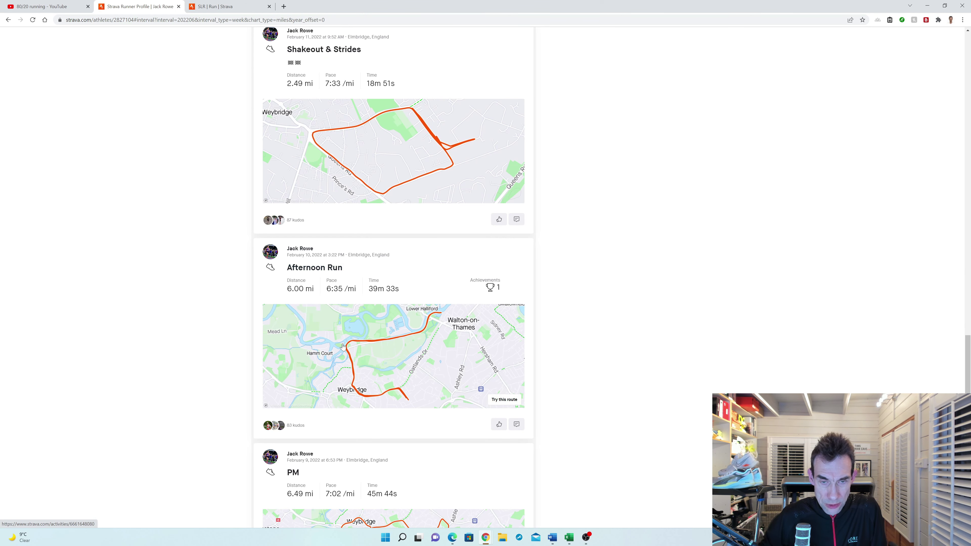
Review the February 10 Afternoon Run, the February 9 PM and Home runs, and the 2 x 800 // 12 x 400 workout
scroll(339, 329, "down", 1)
scroll(339, 330, "down", 1)
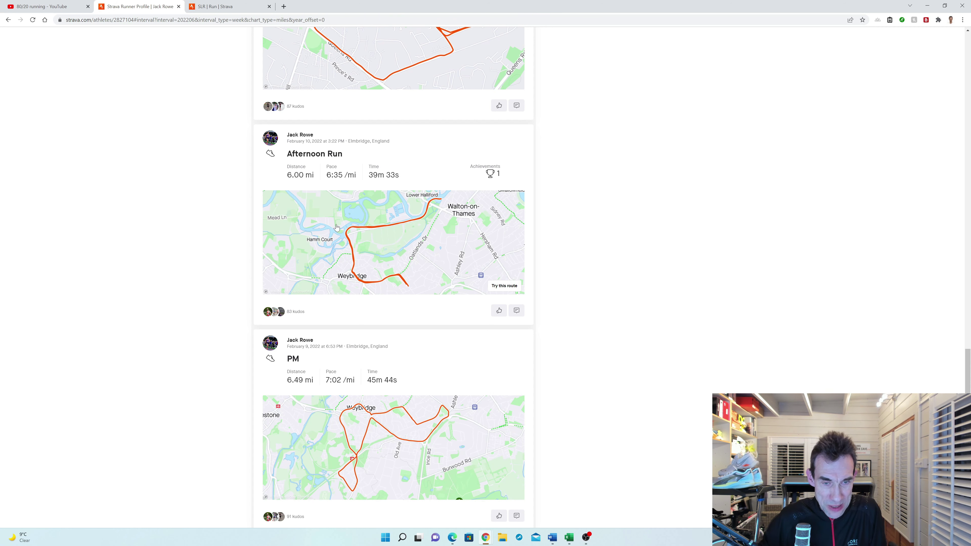
scroll(338, 230, "down", 6)
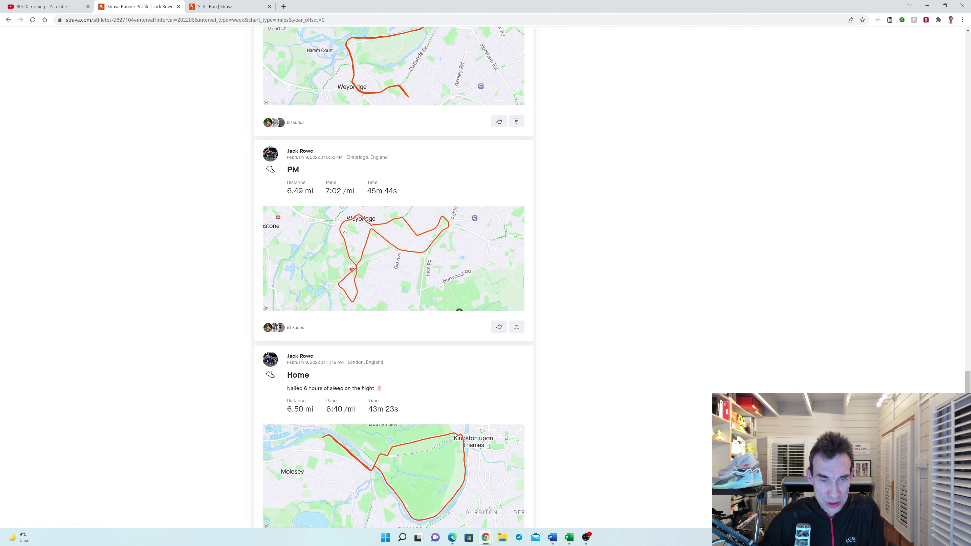
scroll(344, 191, "down", 3)
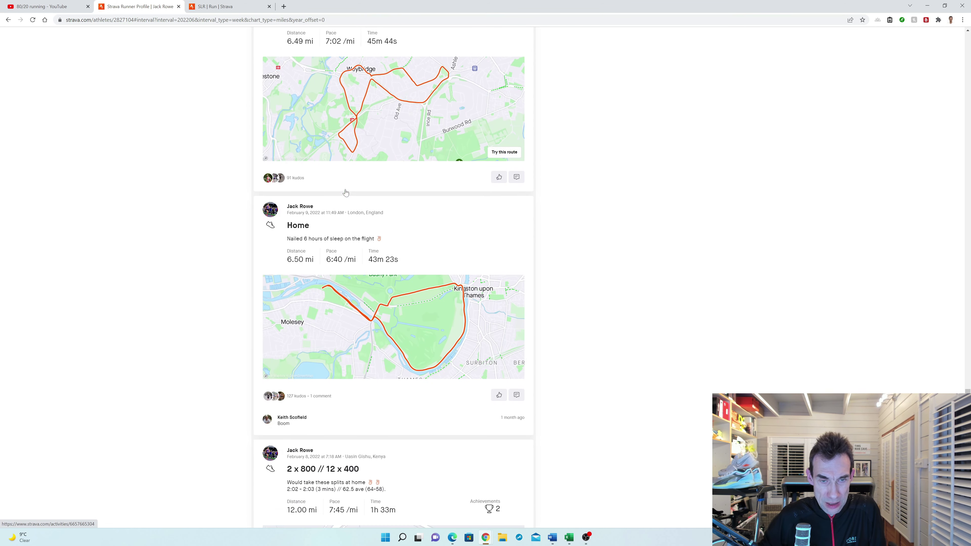
scroll(351, 288, "down", 6)
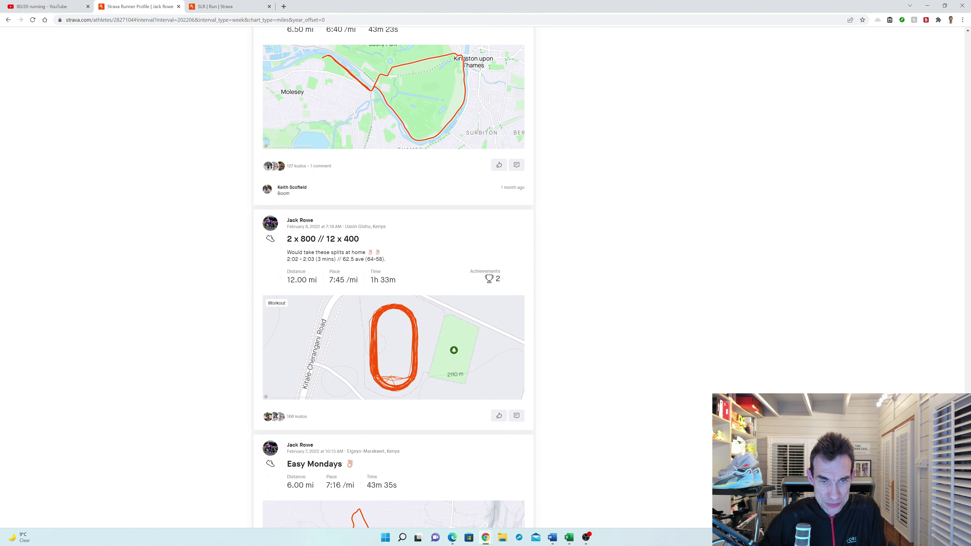
mouse_move(375, 301)
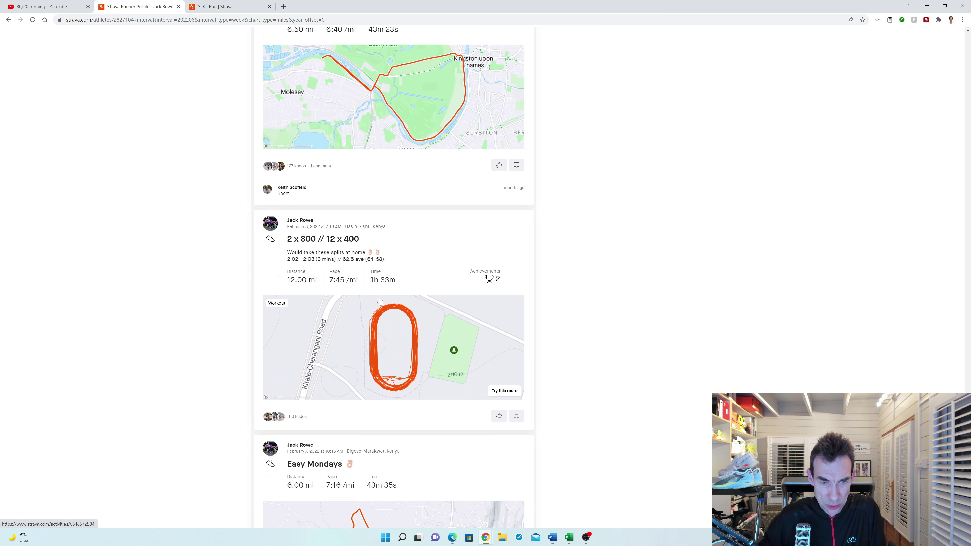
Show the following week's activities and review them from the February 20 SLR to the Treadmill 6M Tempo and the February 17 Morning Run
scroll(380, 300, "up", 20)
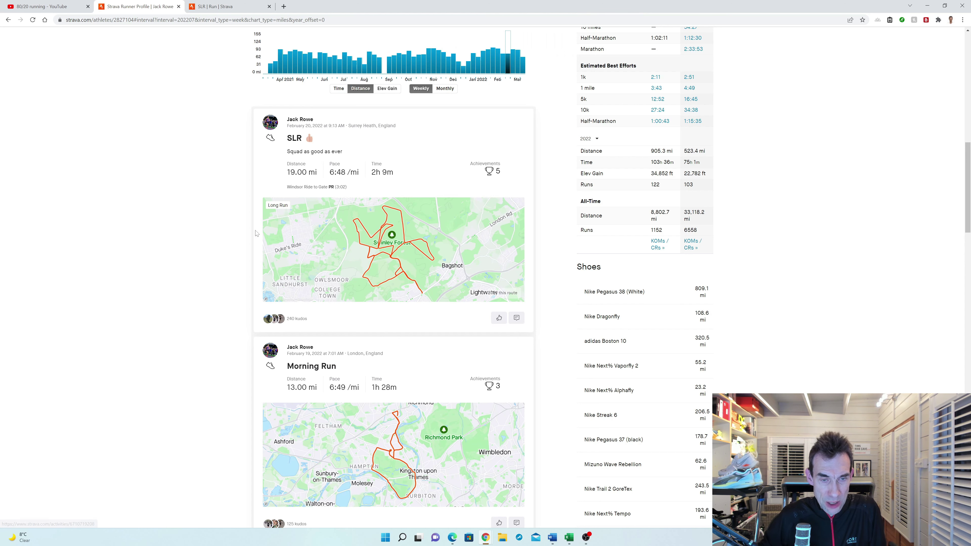
scroll(255, 261, "down", 1)
scroll(255, 261, "down", 1)
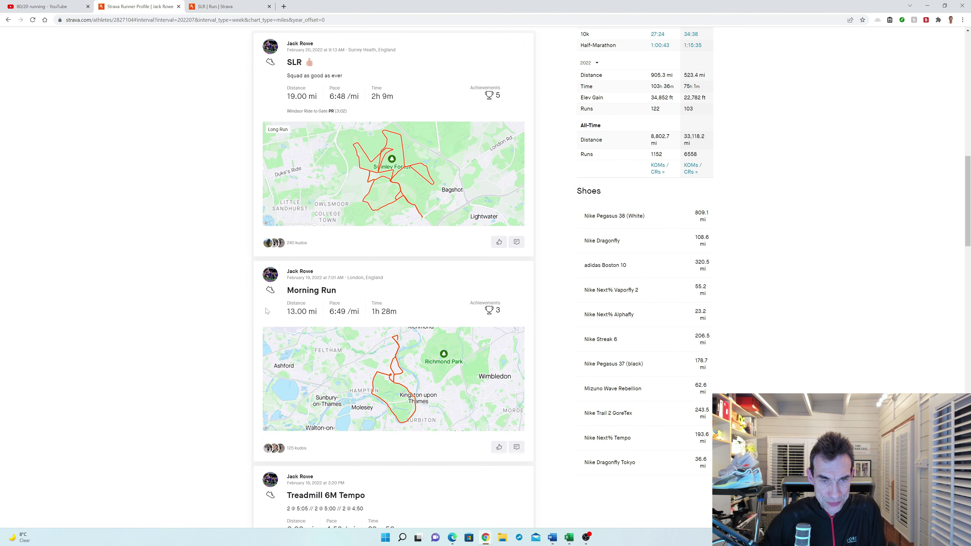
scroll(267, 311, "down", 5)
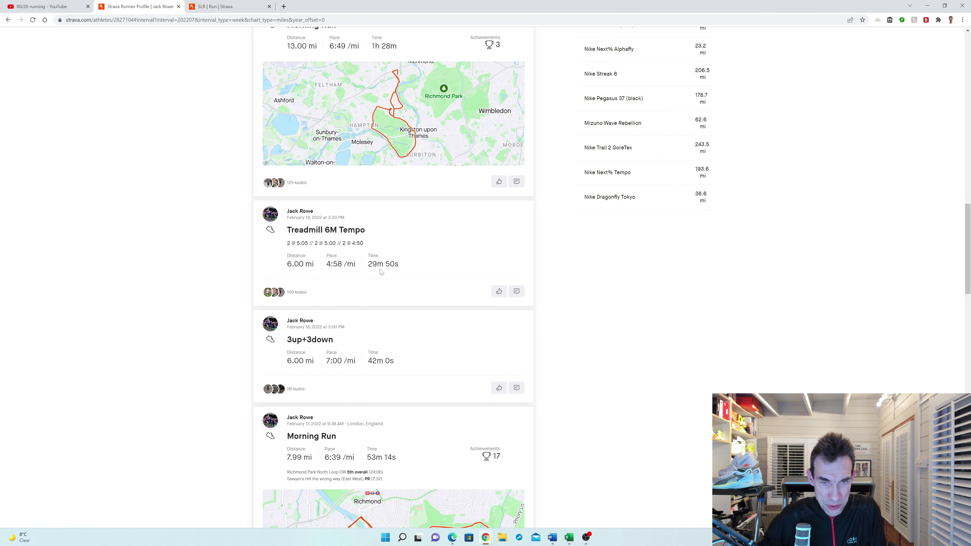
scroll(433, 267, "down", 4)
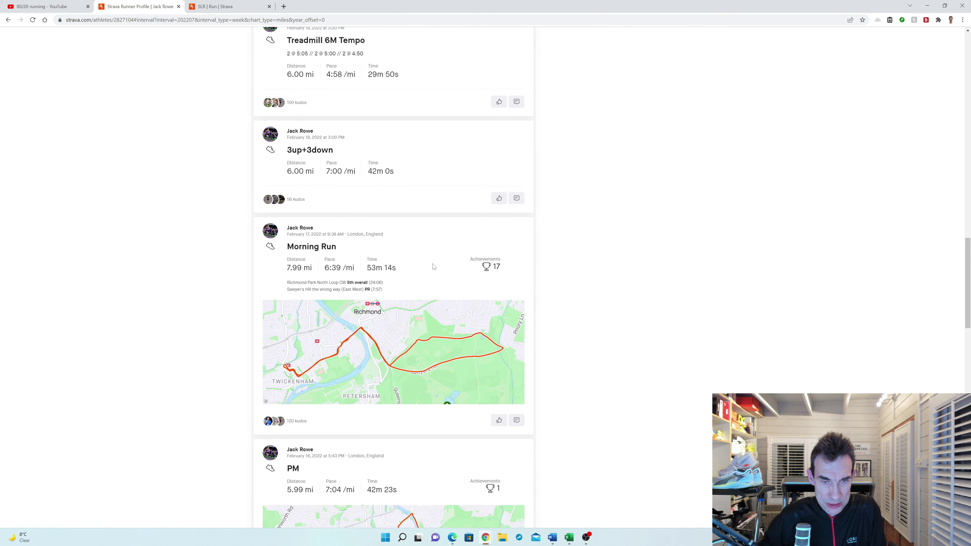
Switch to the second runner's profile and review the Long and Treadmill runs in the week of Jan 3 – Jan 9, 2022
key("alt+Tab")
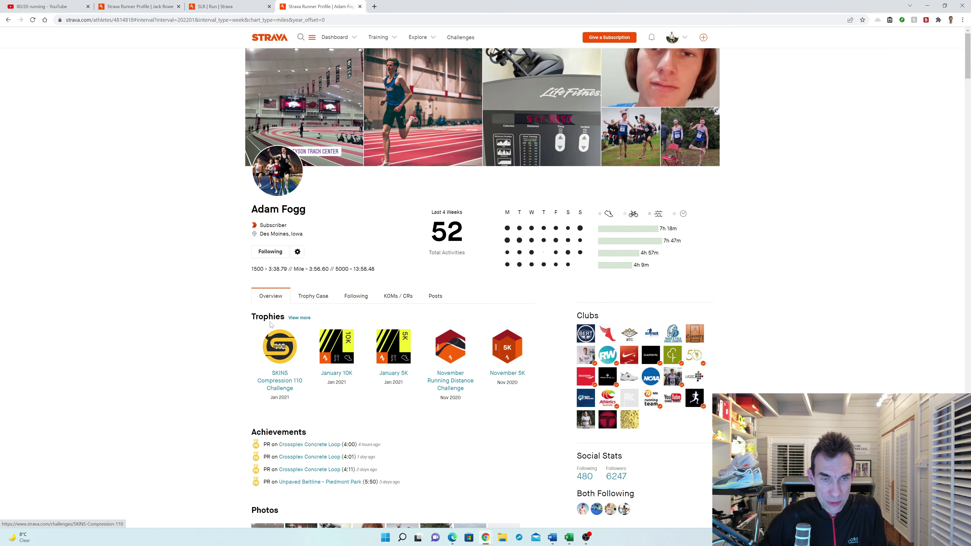
scroll(271, 324, "down", 10)
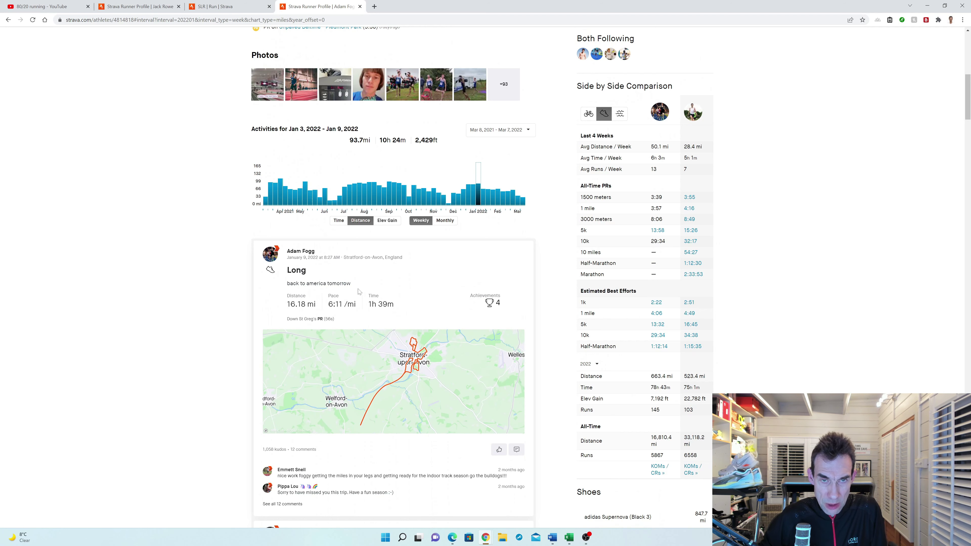
scroll(355, 286, "down", 2)
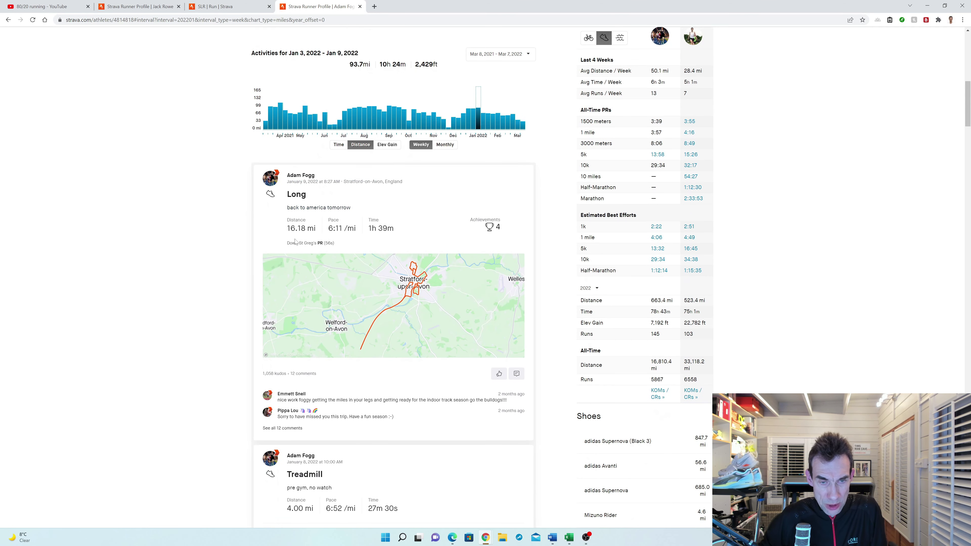
scroll(298, 251, "down", 1)
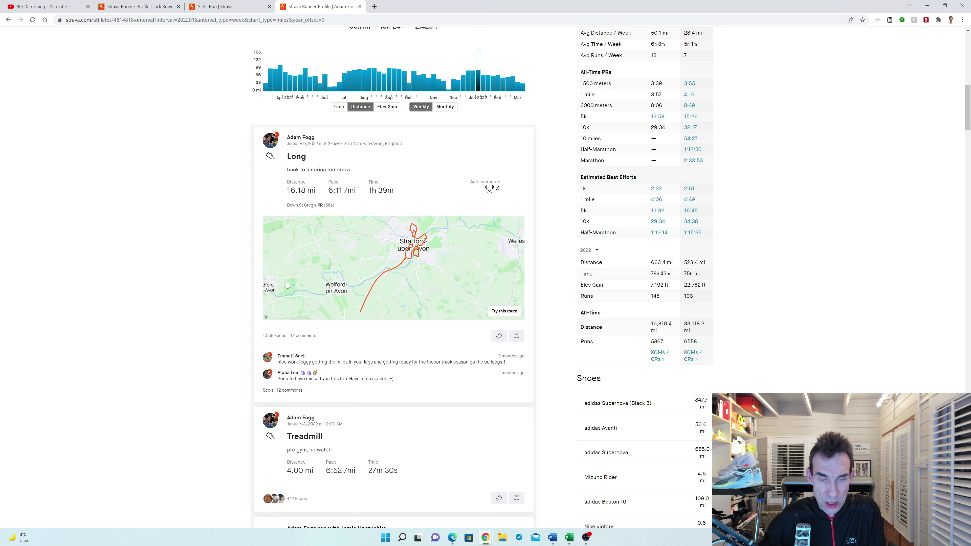
scroll(286, 282, "down", 3)
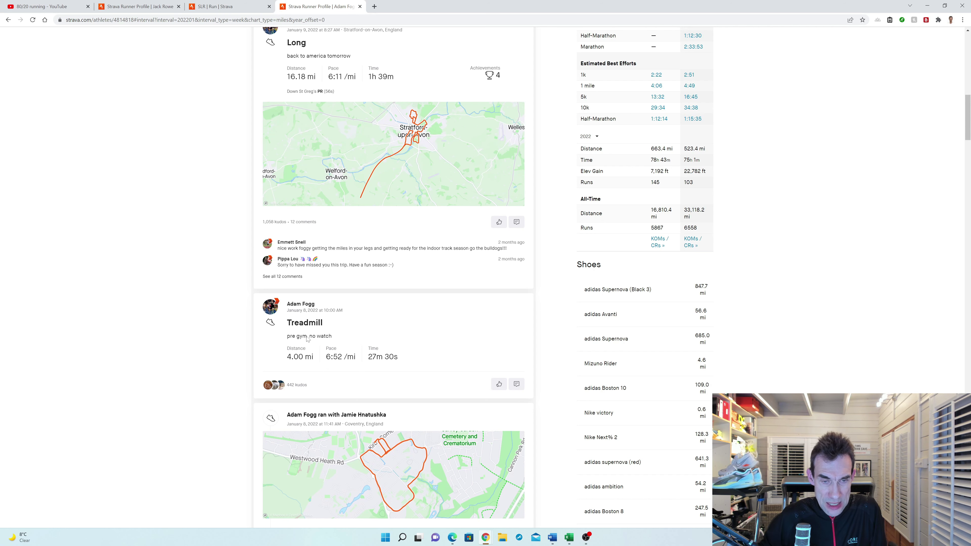
scroll(311, 91, "down", 4)
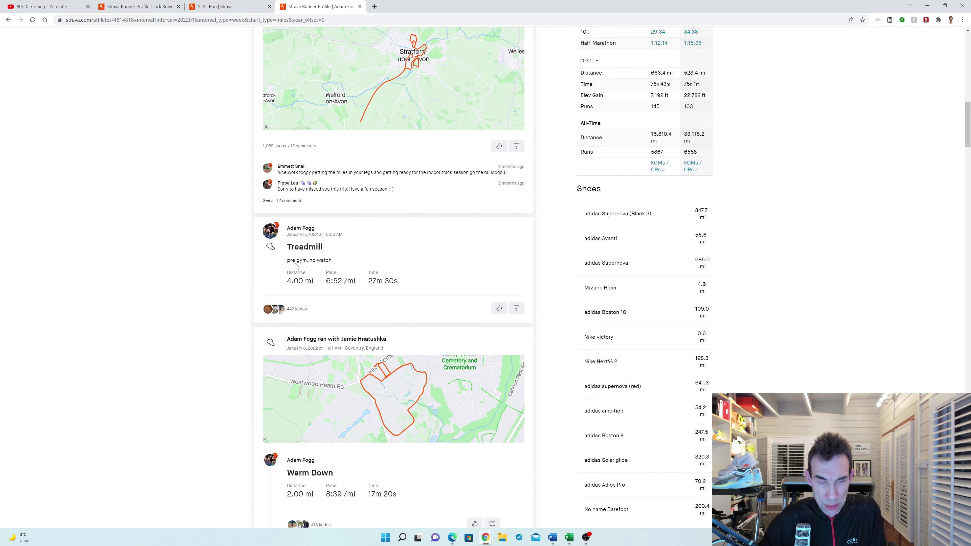
Review the Warm Down, the 5k // 2 x (600/400/200) track session and its Warm Up
scroll(301, 274, "down", 6)
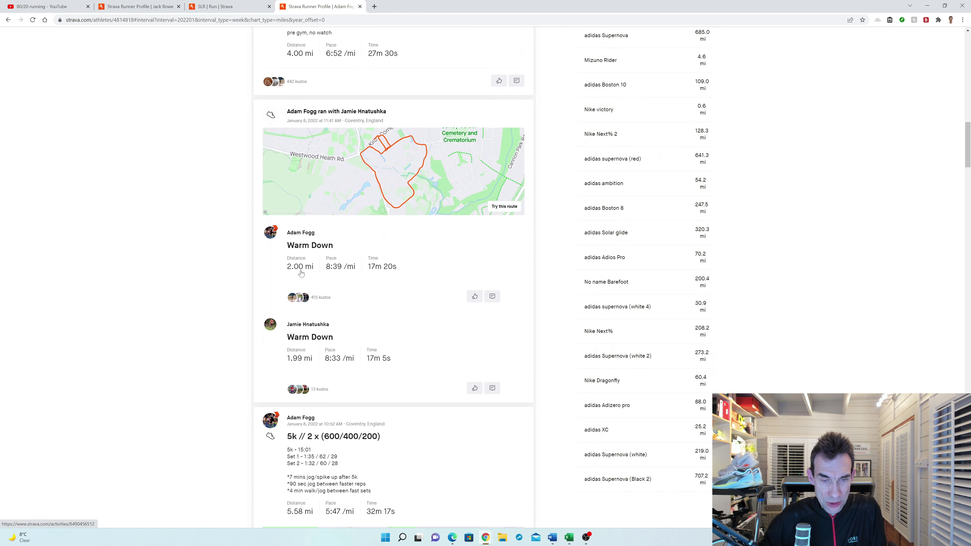
scroll(301, 272, "down", 3)
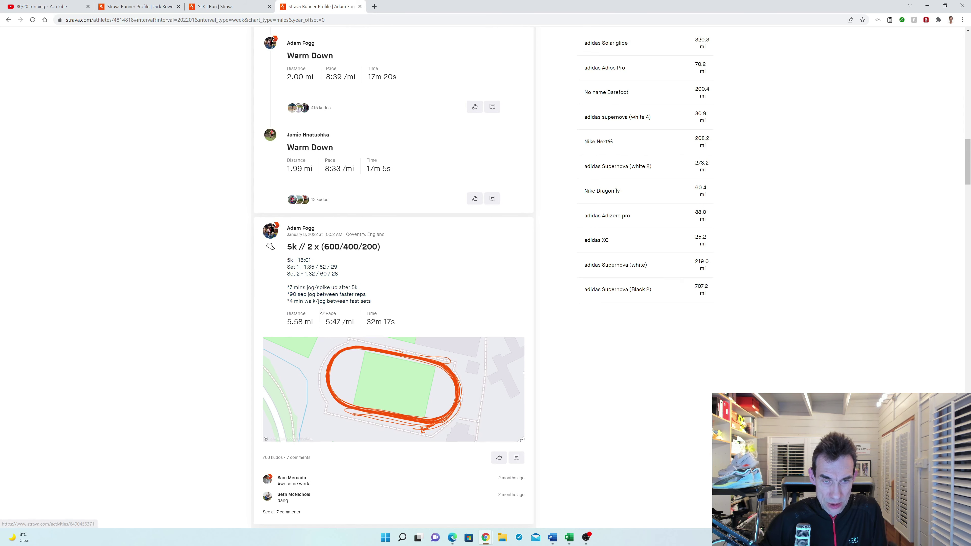
scroll(321, 312, "down", 1)
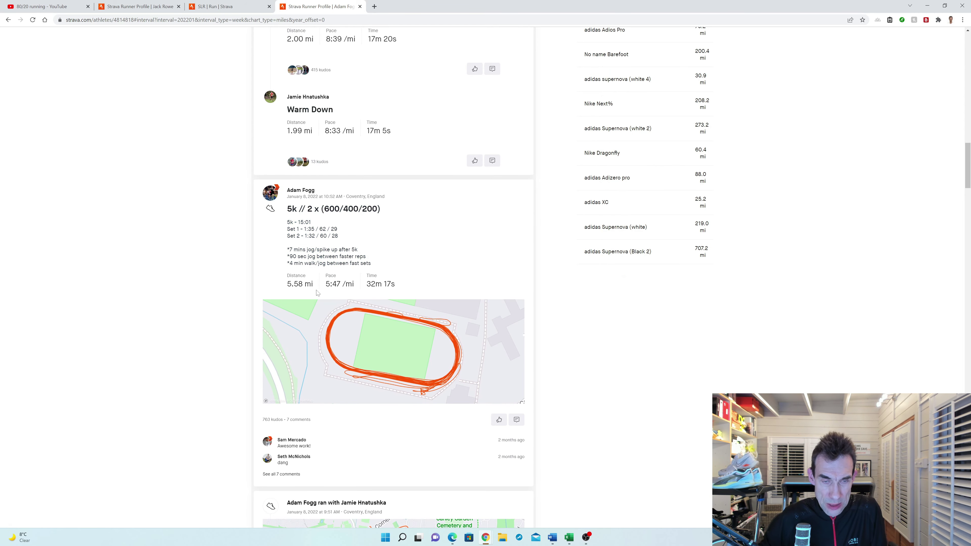
scroll(296, 283, "down", 4)
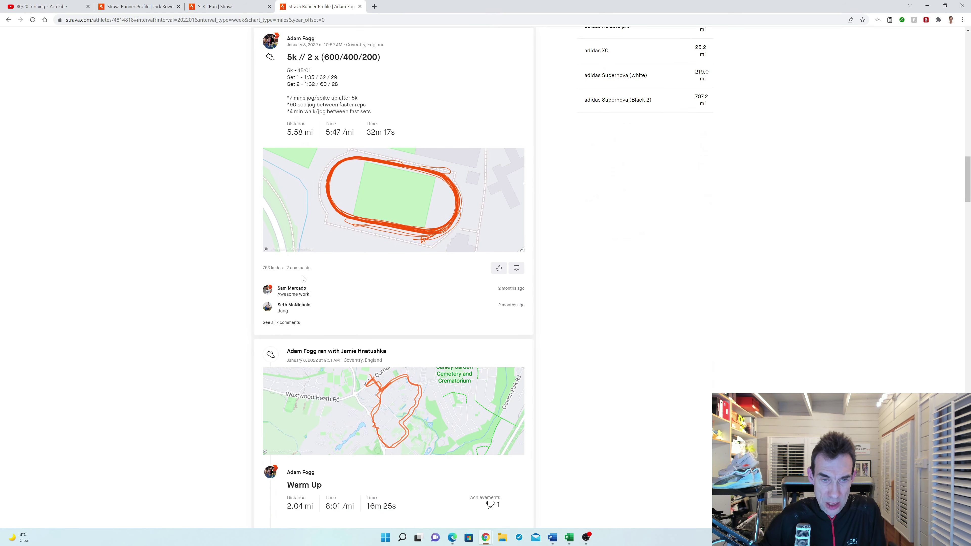
scroll(303, 279, "down", 12)
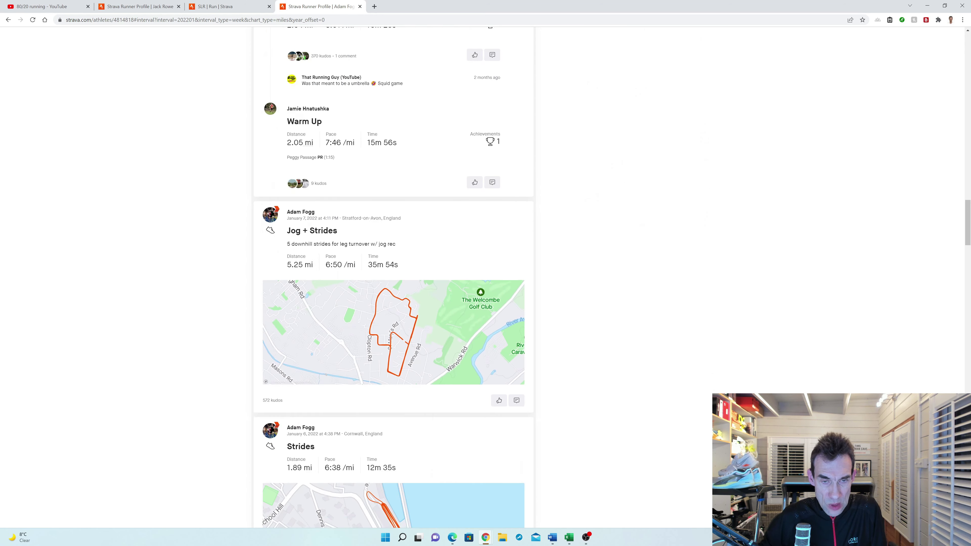
Review the January 7 Jog + Strides, the January 6 Strides and Jog activities, and the January 5 Midweeker run
scroll(302, 268, "down", 1)
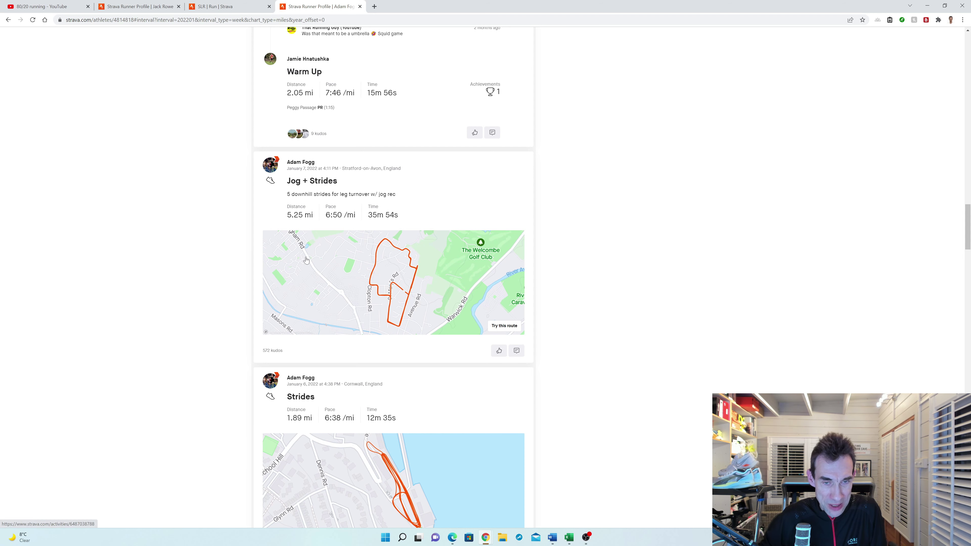
scroll(305, 258, "down", 2)
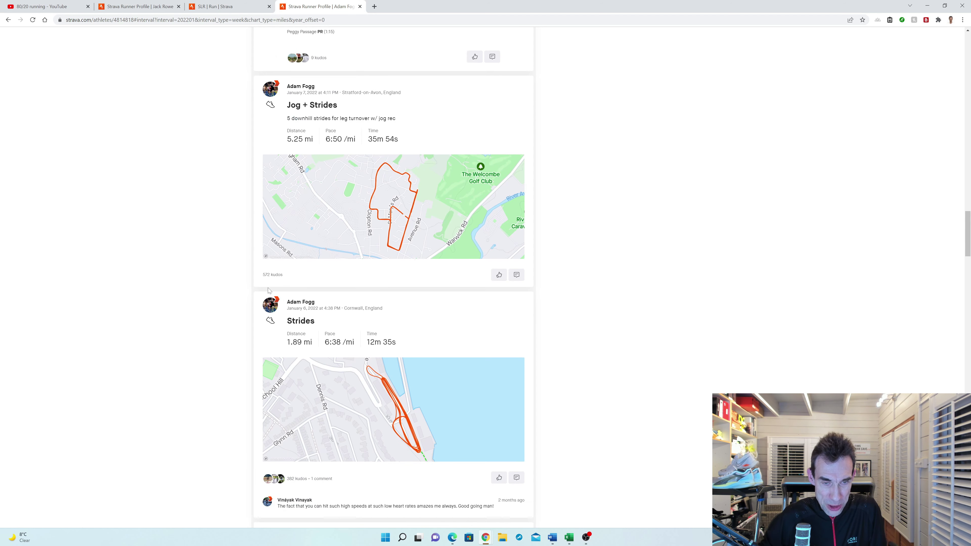
scroll(294, 120, "down", 8)
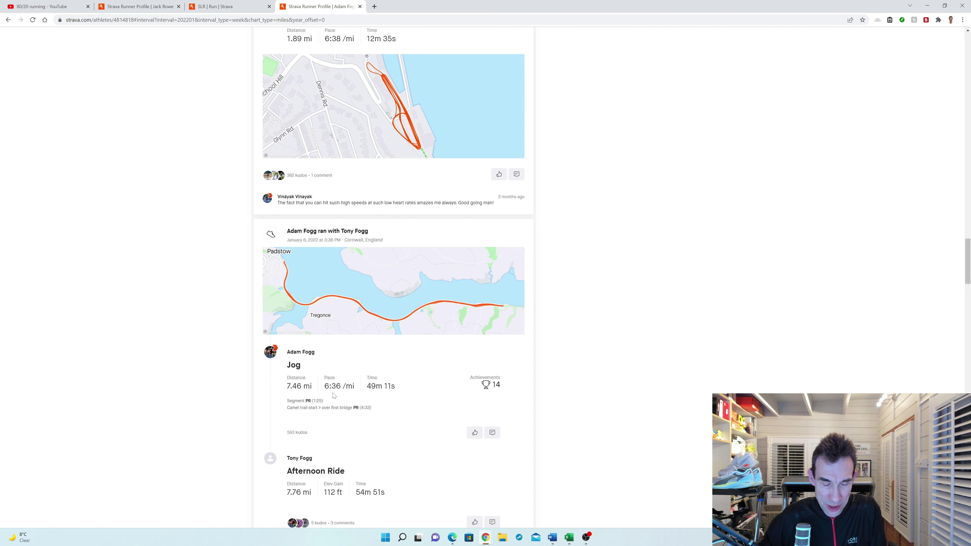
scroll(350, 380, "down", 8)
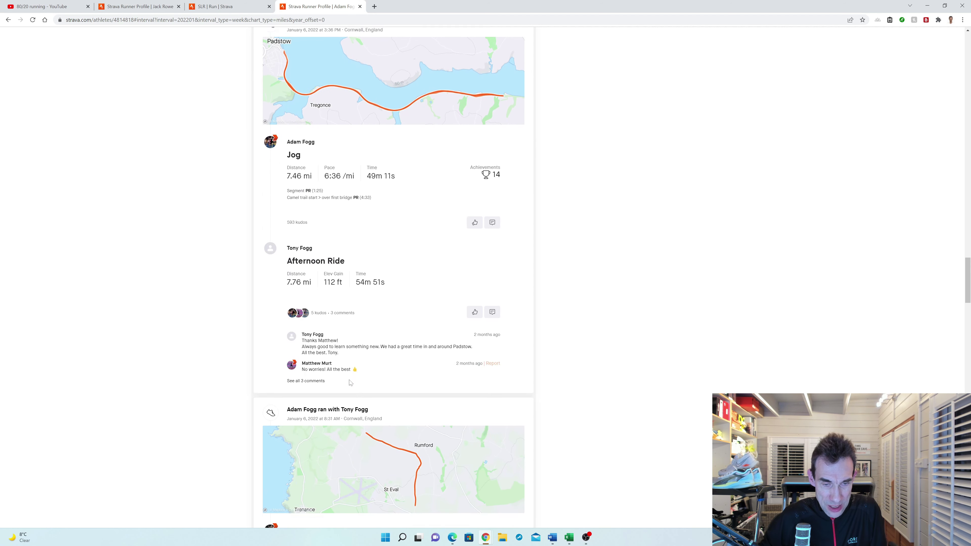
scroll(349, 380, "down", 5)
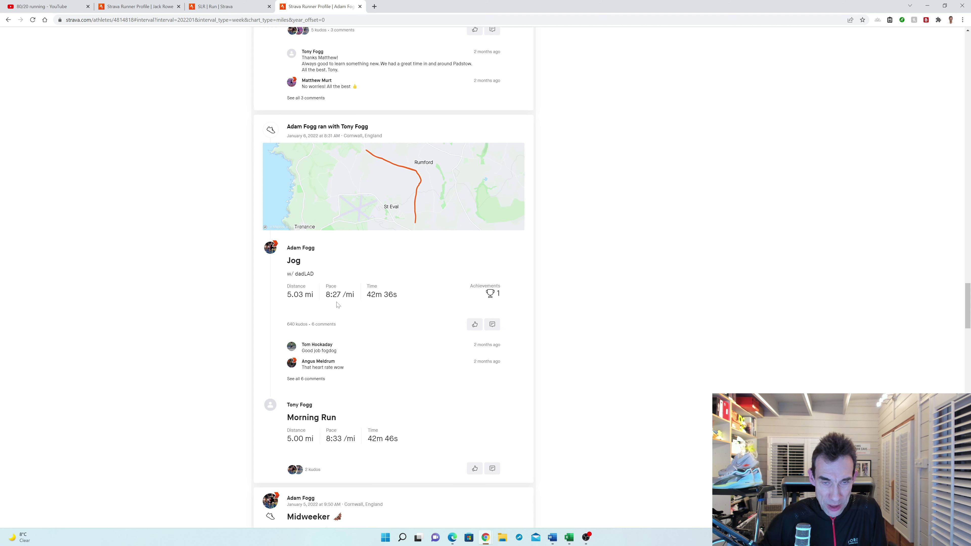
scroll(336, 304, "down", 6)
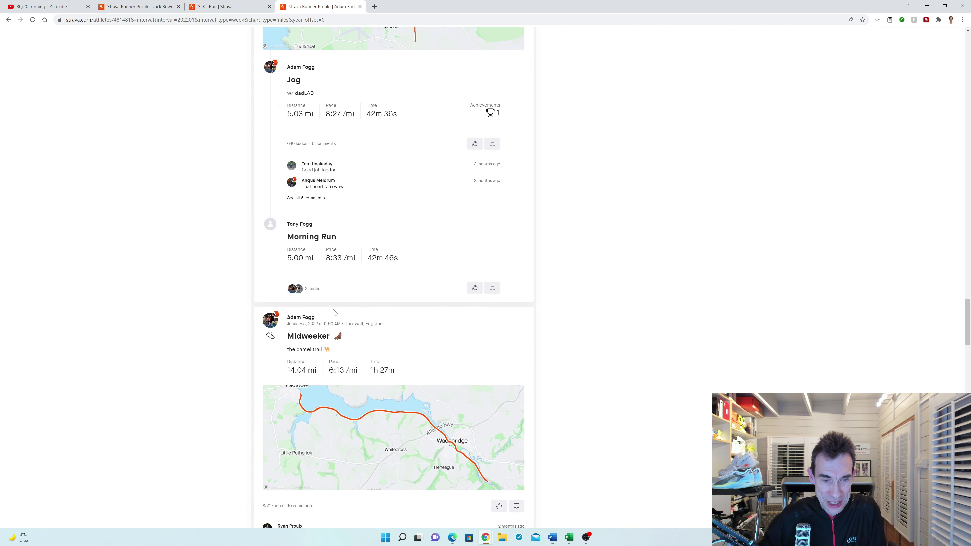
scroll(298, 311, "down", 1)
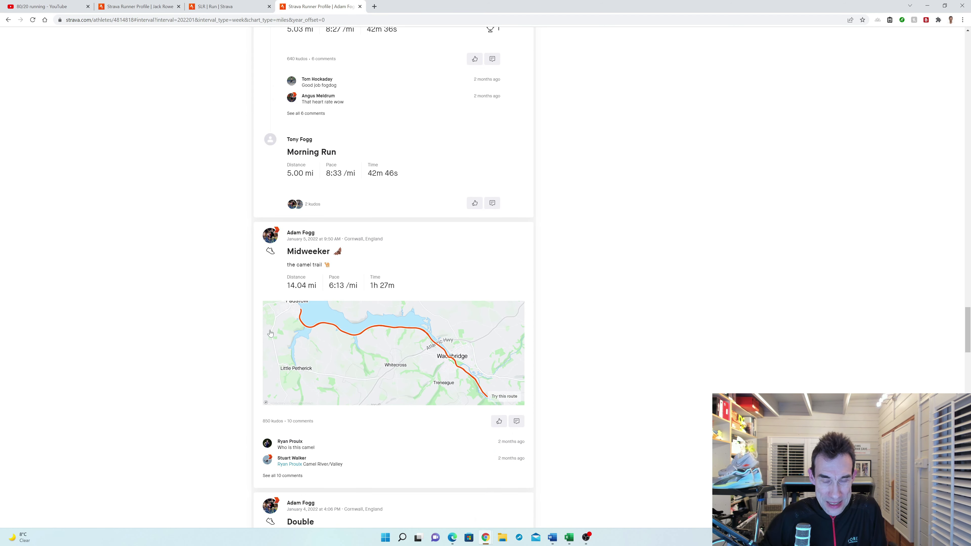
Review the January 5 Midweeker and the January 4 Double, 3 x (1k / 600 / 400) // 4 x 300 session and Warm Up
scroll(285, 316, "down", 1)
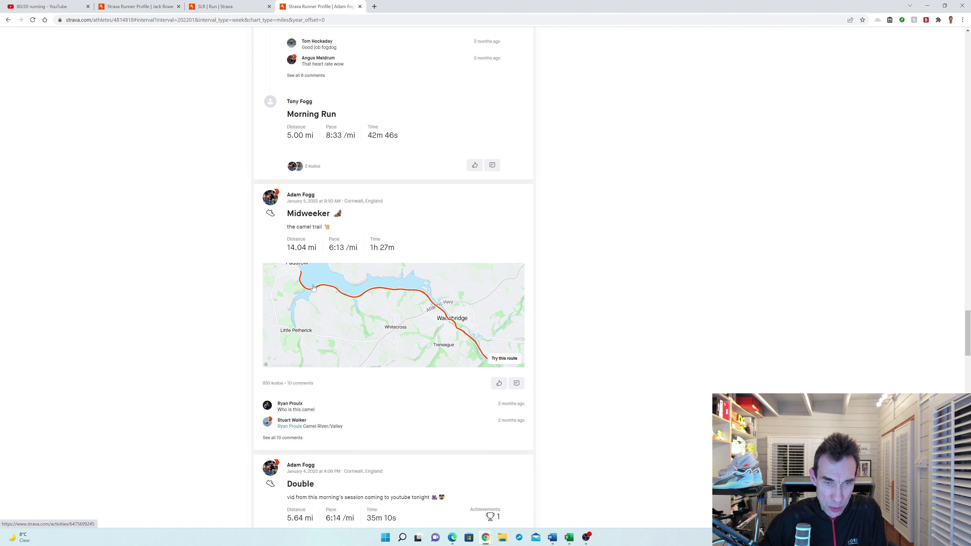
scroll(294, 334, "down", 2)
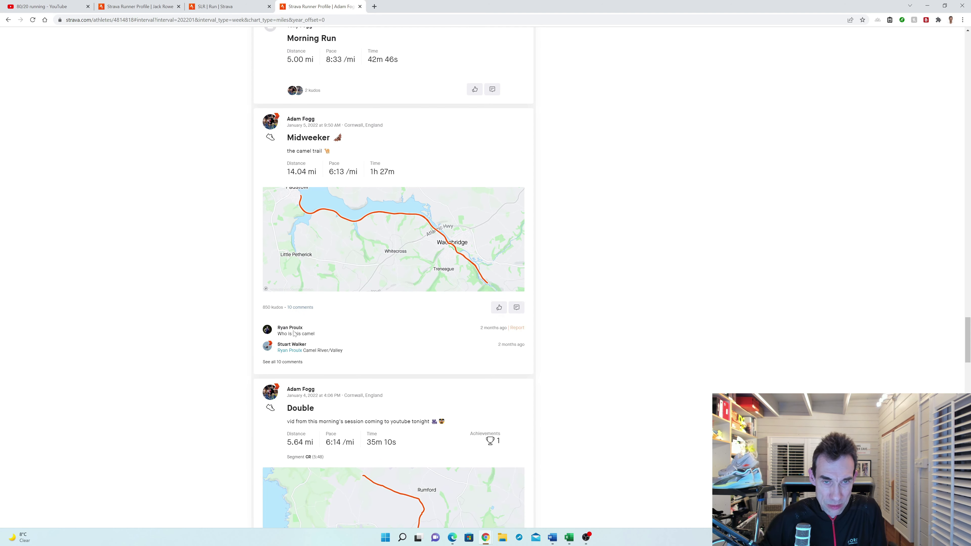
scroll(298, 326, "down", 1)
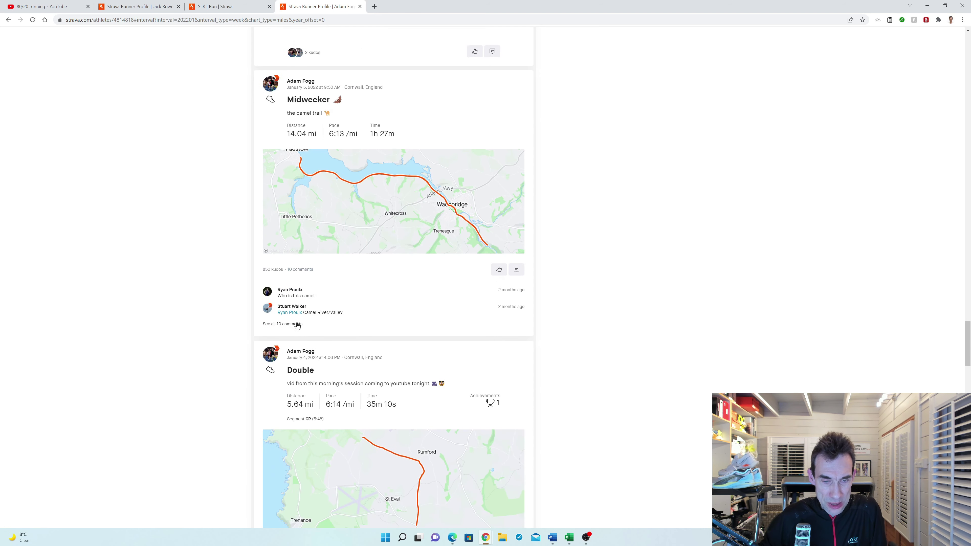
scroll(297, 326, "down", 3)
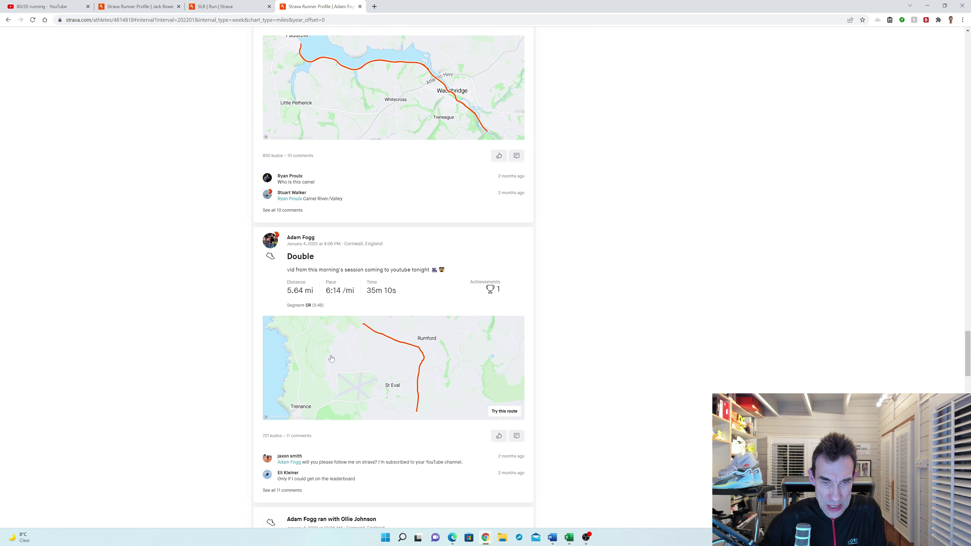
scroll(316, 335, "down", 3)
scroll(316, 335, "down", 6)
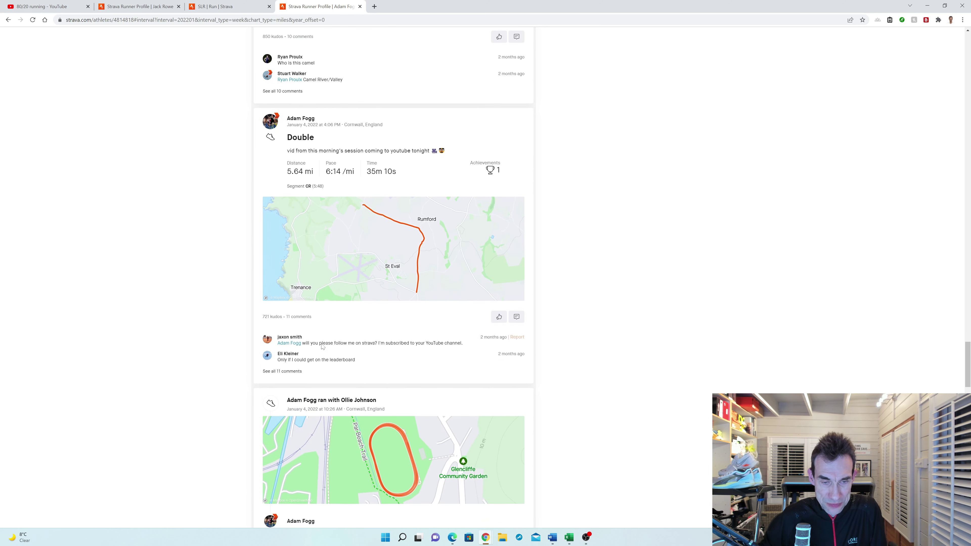
scroll(337, 389, "down", 8)
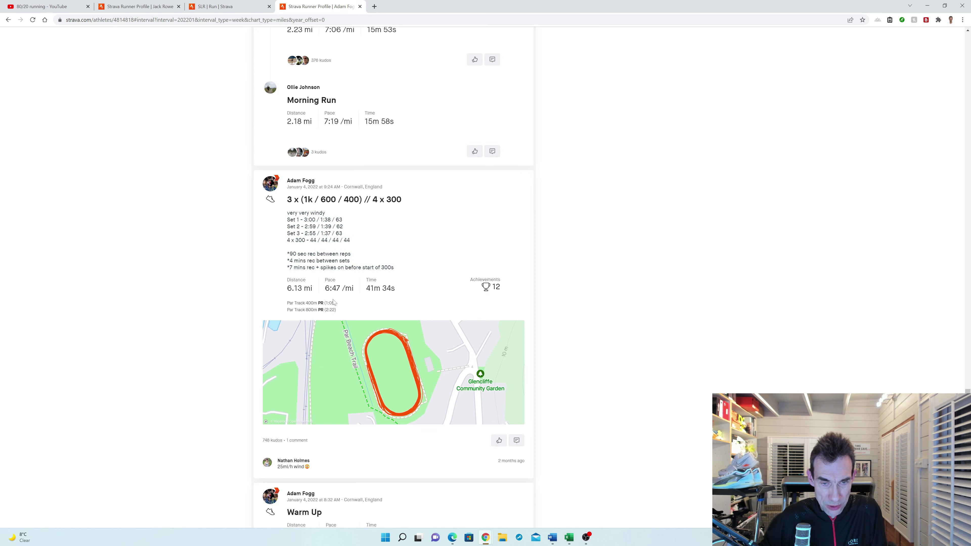
scroll(315, 263, "down", 5)
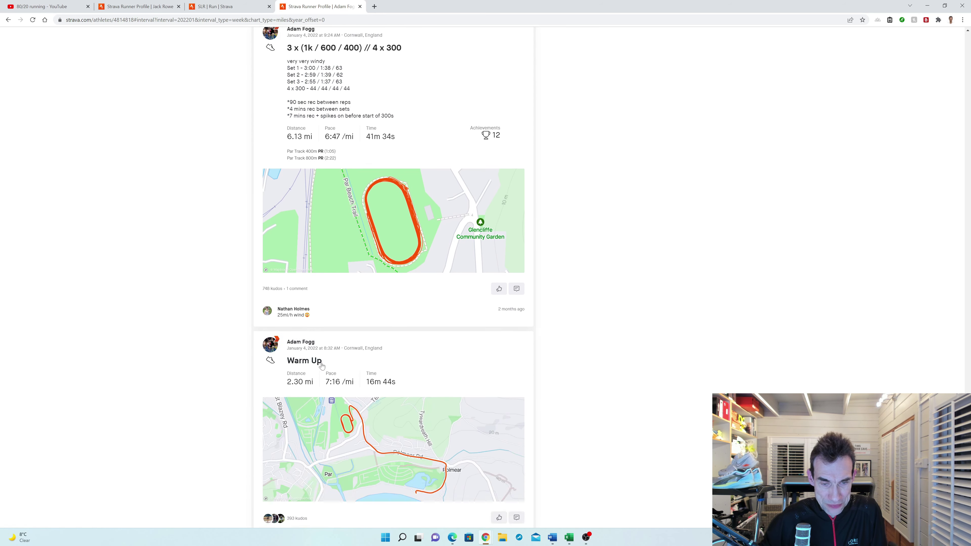
Switch to the Excel workbook, check the easier and harder ratios in row 11, and open that runner's Strava profile
key("alt+Tab")
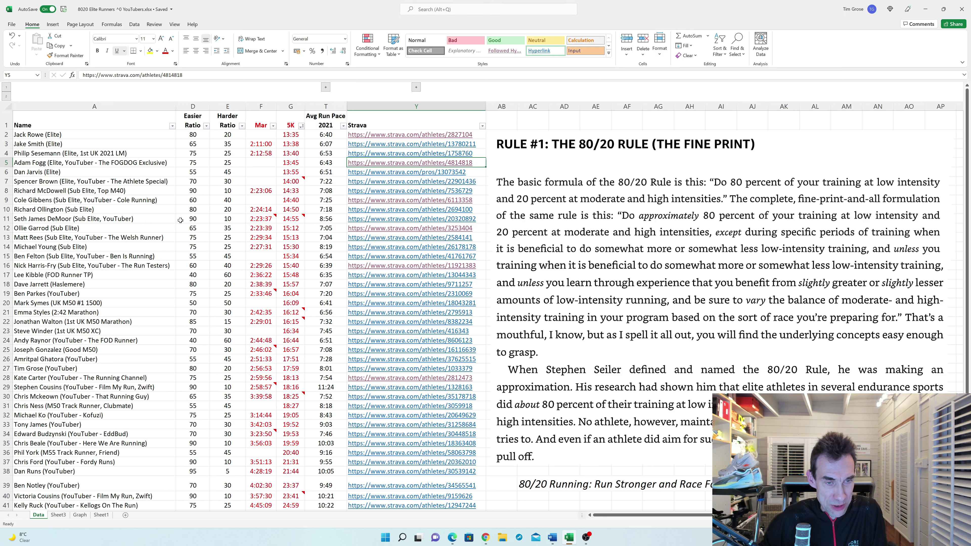
left_click_drag(185, 220, 220, 219)
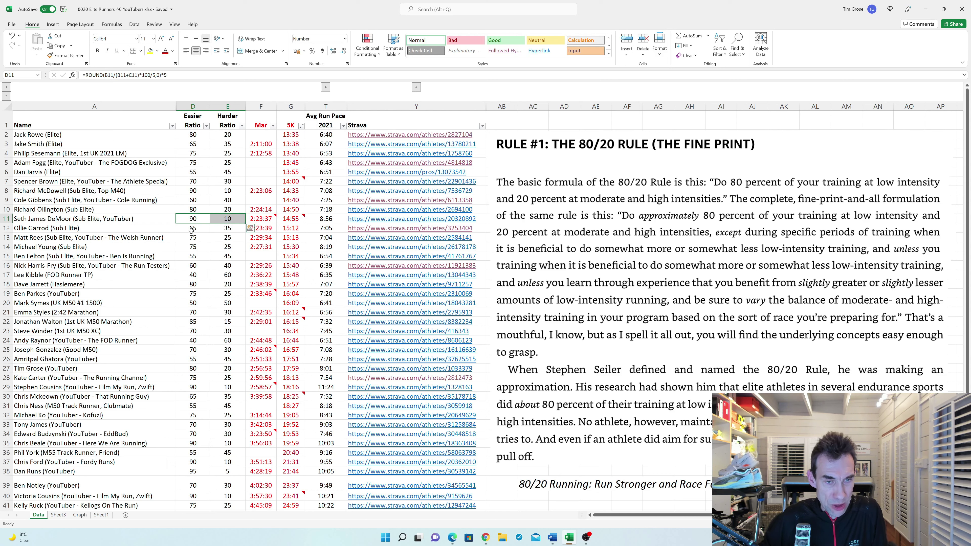
left_click(114, 221)
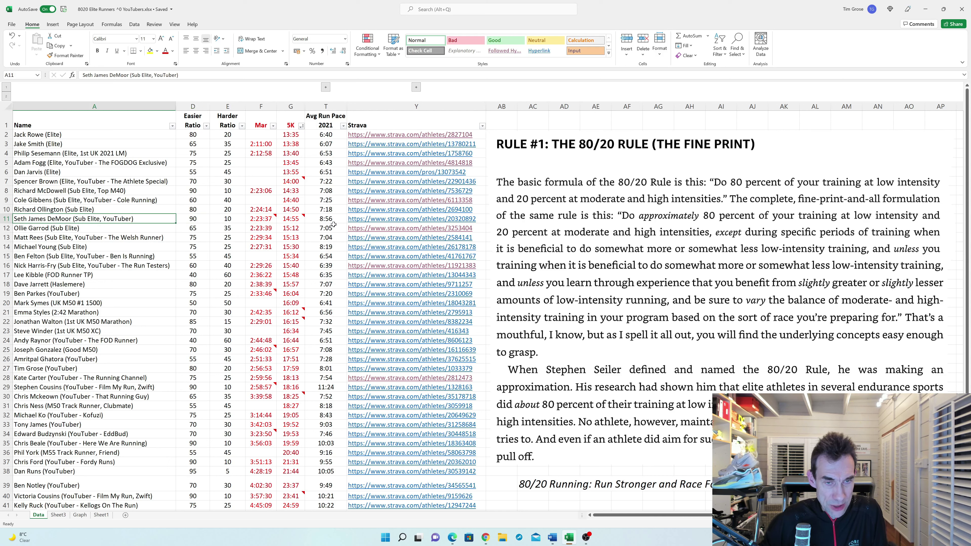
left_click(380, 220)
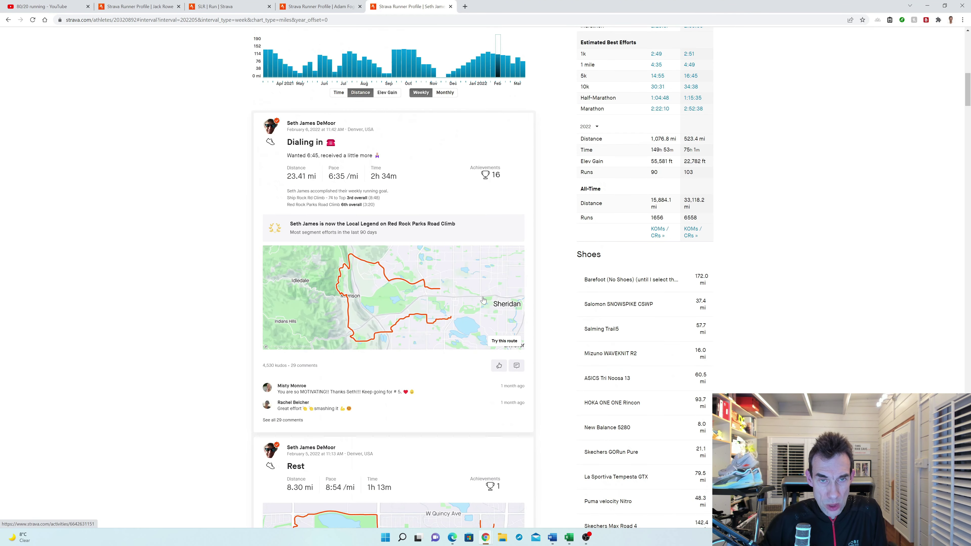
Review the runner's February 6 Dialing in run, the February 5 Rest run and the two February 4 Afternoon Runs
scroll(483, 300, "down", 1)
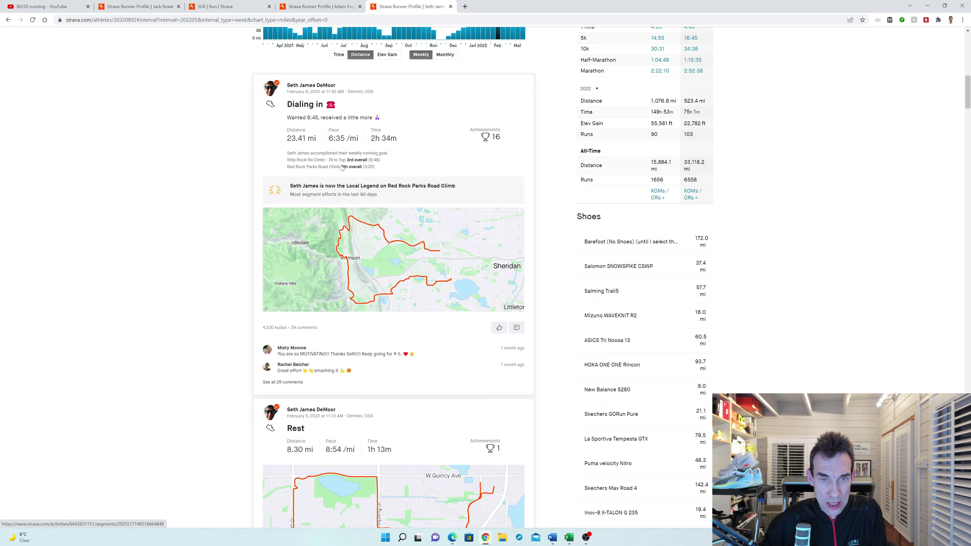
scroll(319, 220, "down", 4)
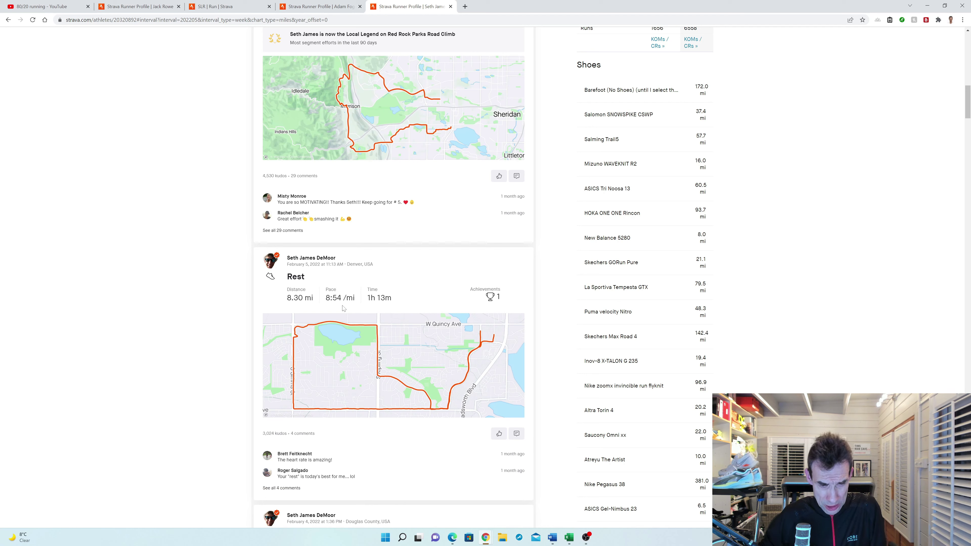
scroll(342, 308, "down", 2)
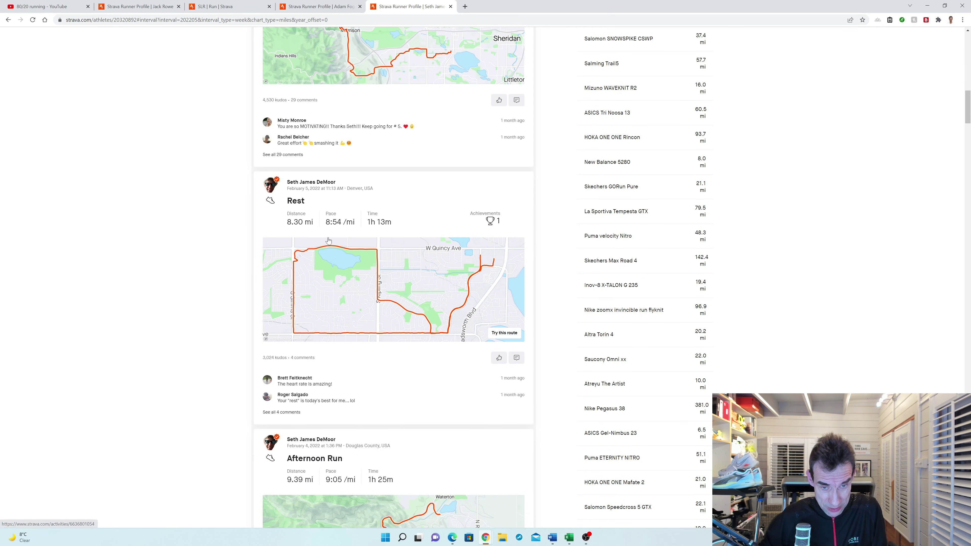
scroll(330, 241, "down", 3)
scroll(333, 246, "down", 3)
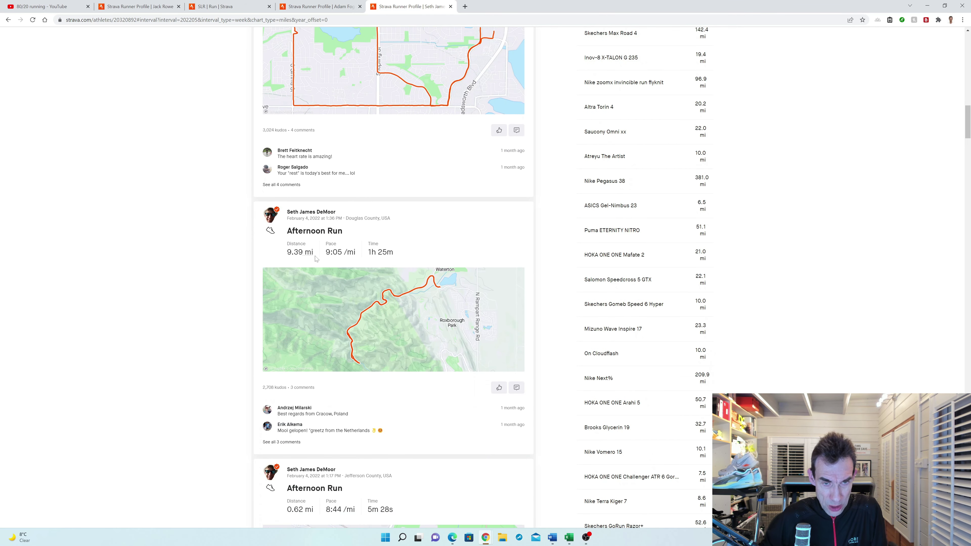
scroll(342, 259, "down", 1)
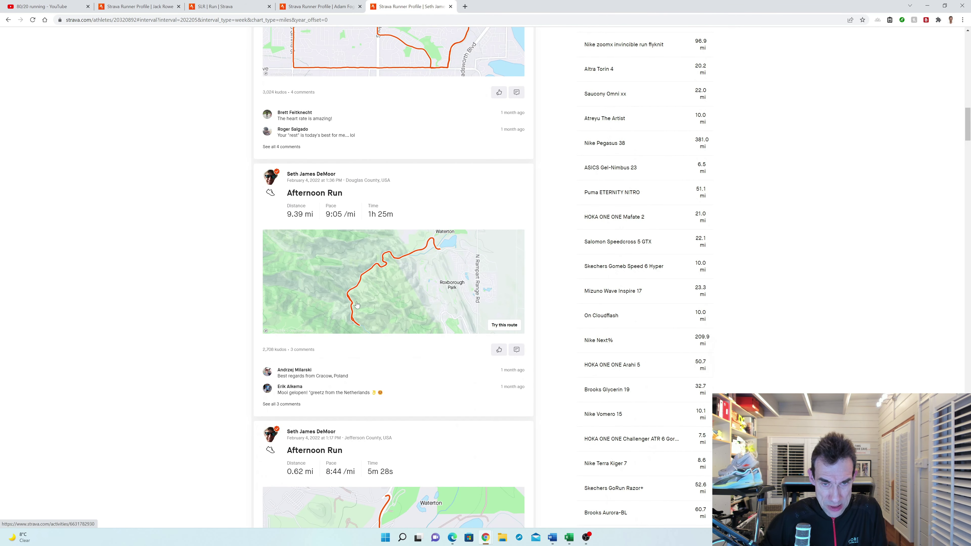
scroll(383, 292, "down", 1)
scroll(384, 293, "down", 2)
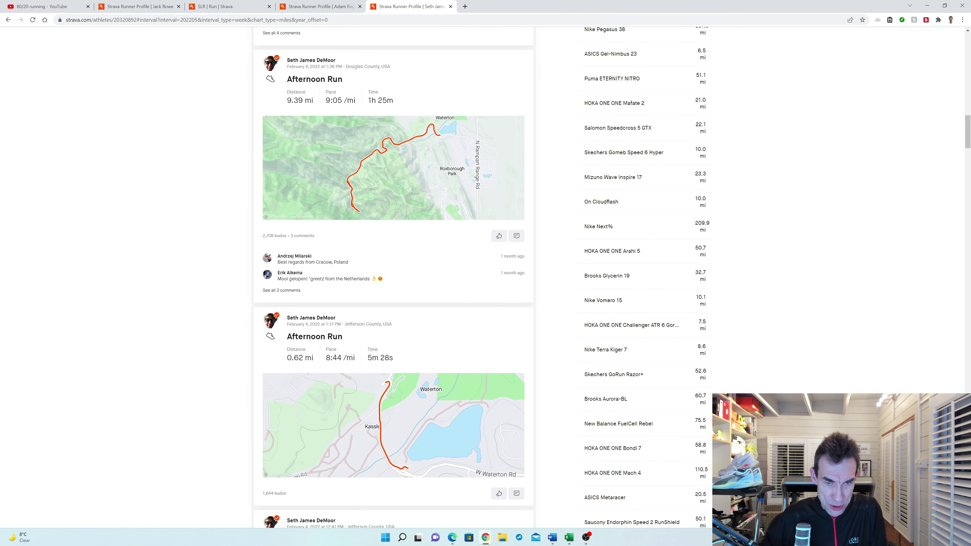
scroll(384, 293, "down", 2)
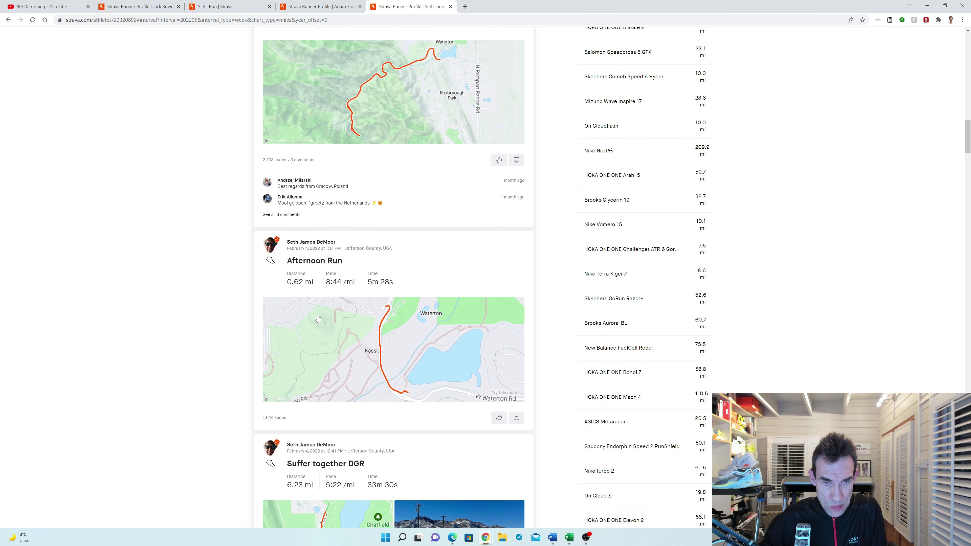
Review the February 4 Suffer together DGR and Lunch Run activities and the February 3 Awaiting the melt run
scroll(323, 344, "down", 3)
scroll(319, 344, "down", 2)
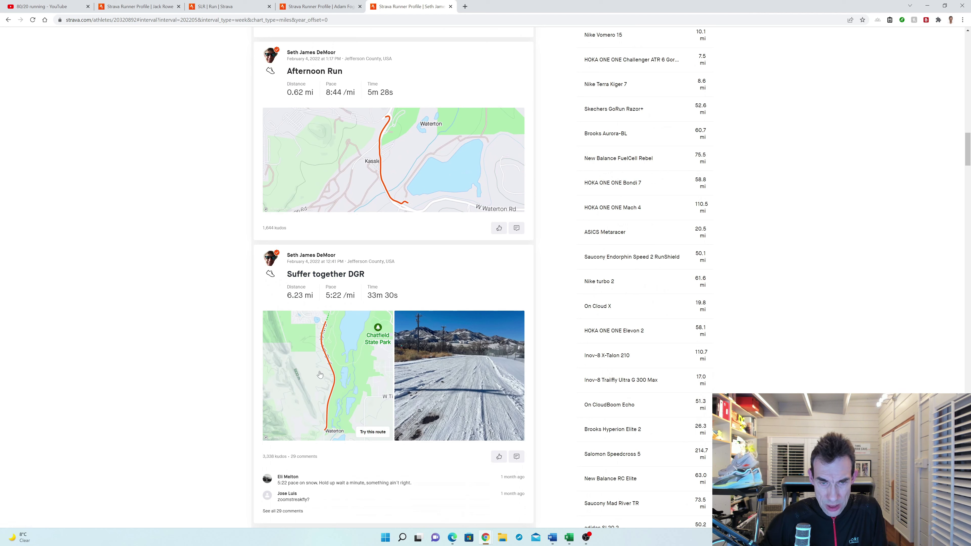
scroll(393, 268, "down", 2)
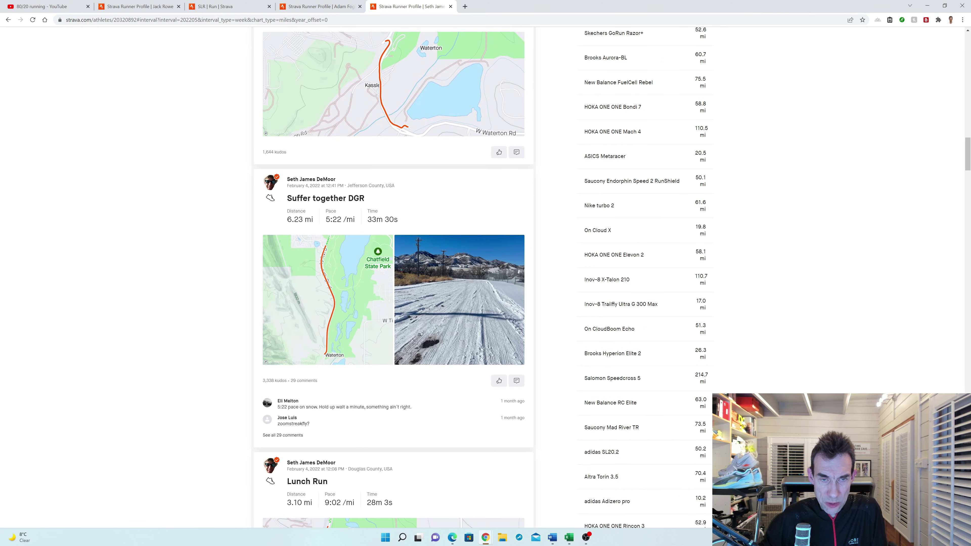
scroll(348, 234, "down", 8)
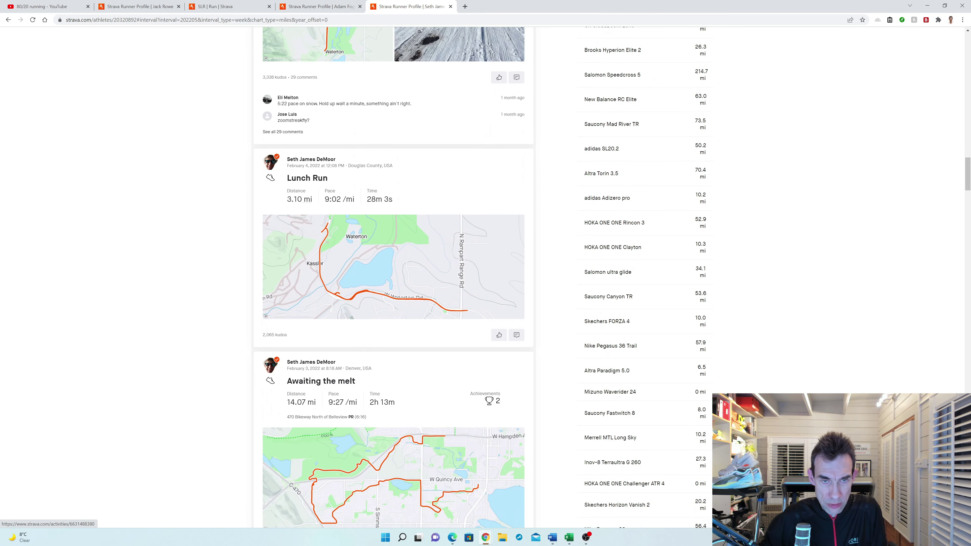
scroll(351, 257, "down", 3)
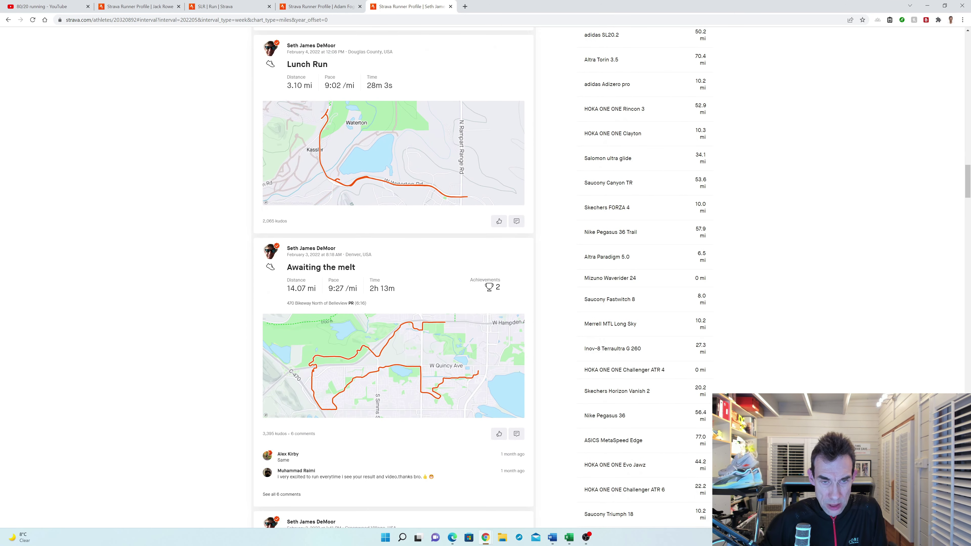
Review the two February 2 activities, Lovely and Run 1
scroll(337, 296, "down", 4)
scroll(337, 296, "down", 3)
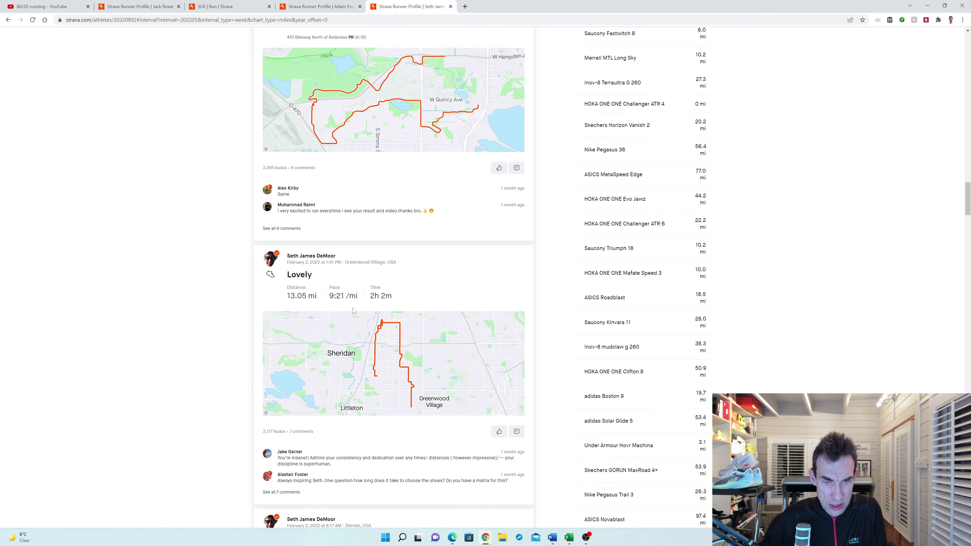
scroll(352, 312, "down", 3)
scroll(353, 312, "down", 2)
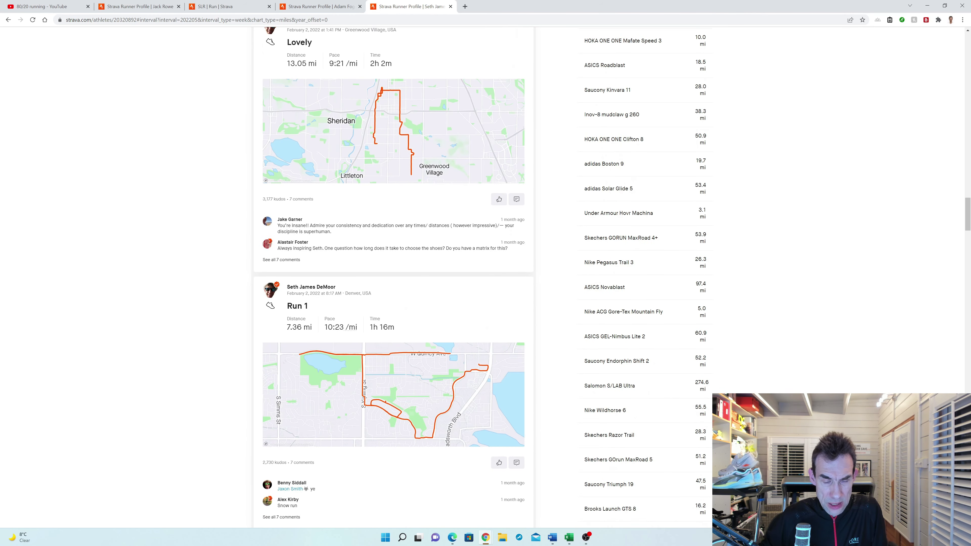
Open the February 1 Vo2 Max work activity in a new tab and review the January 31 Boppety-Bop run on the profile
scroll(355, 339, "down", 8)
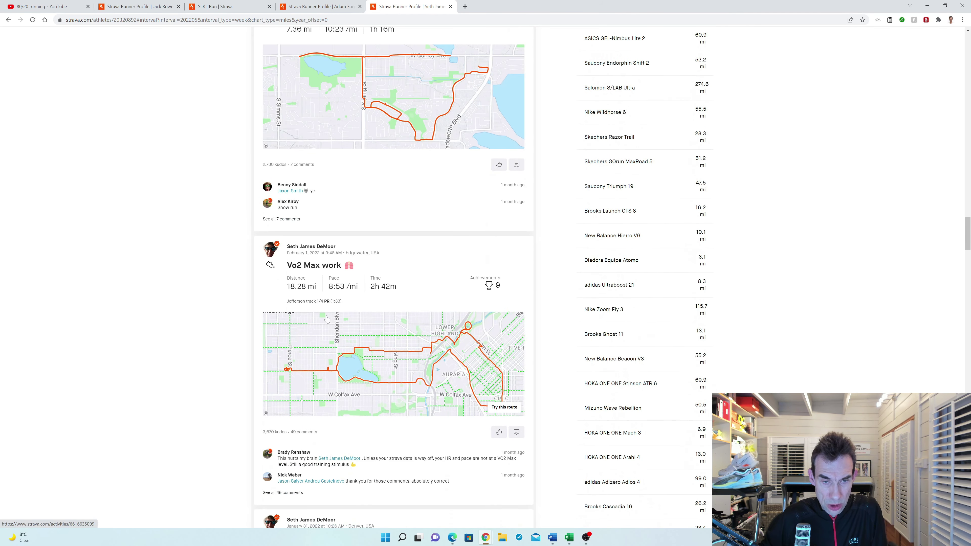
left_click(314, 265, "ctrl")
scroll(212, 259, "down", 2)
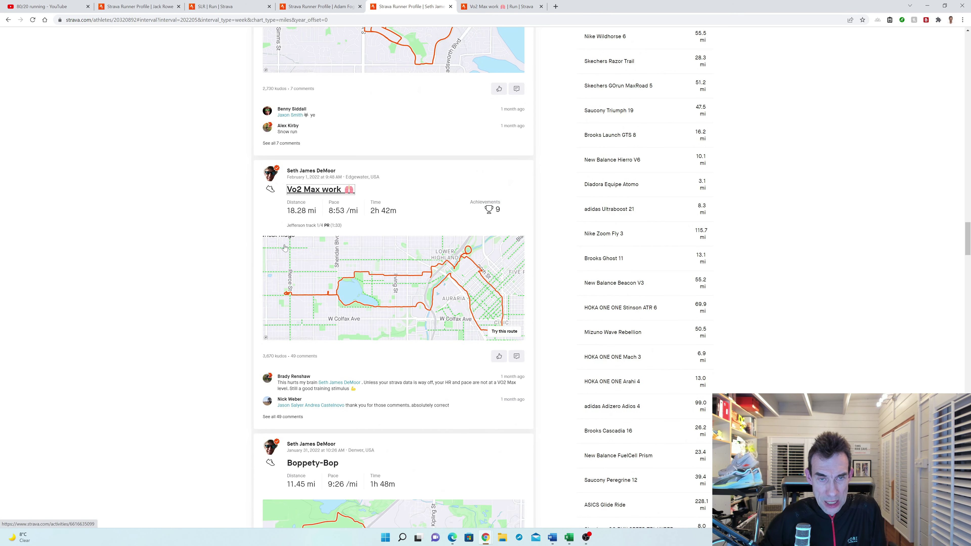
scroll(245, 248, "down", 2)
scroll(245, 248, "down", 5)
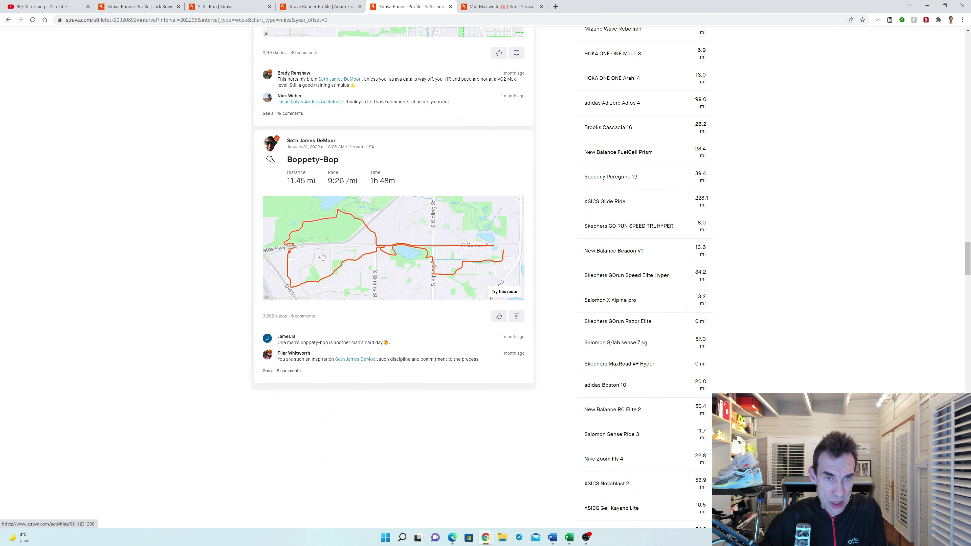
Recheck the week's paces from Boppety-Bop back to Dialing in, and look again at the Rest and Afternoon Run activities
scroll(322, 260, "up", 14)
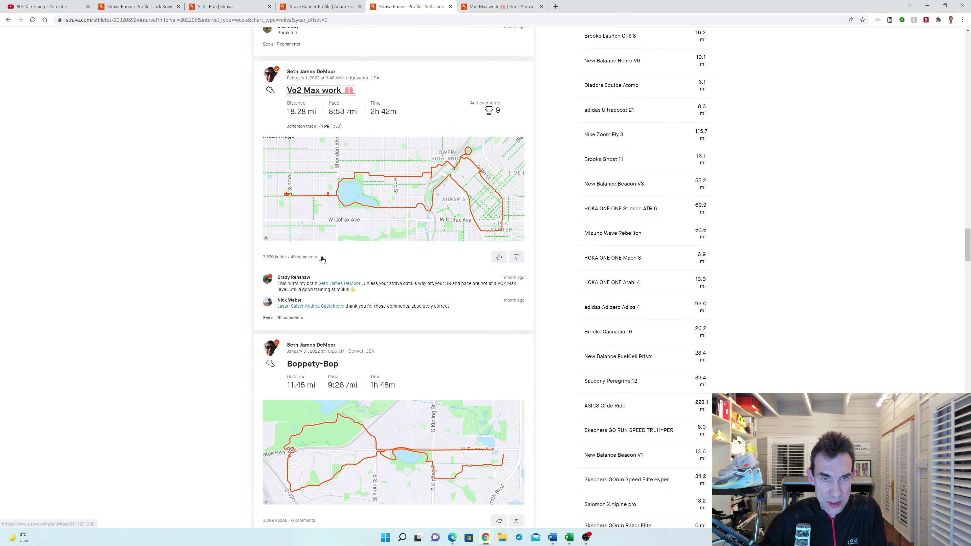
scroll(322, 260, "up", 9)
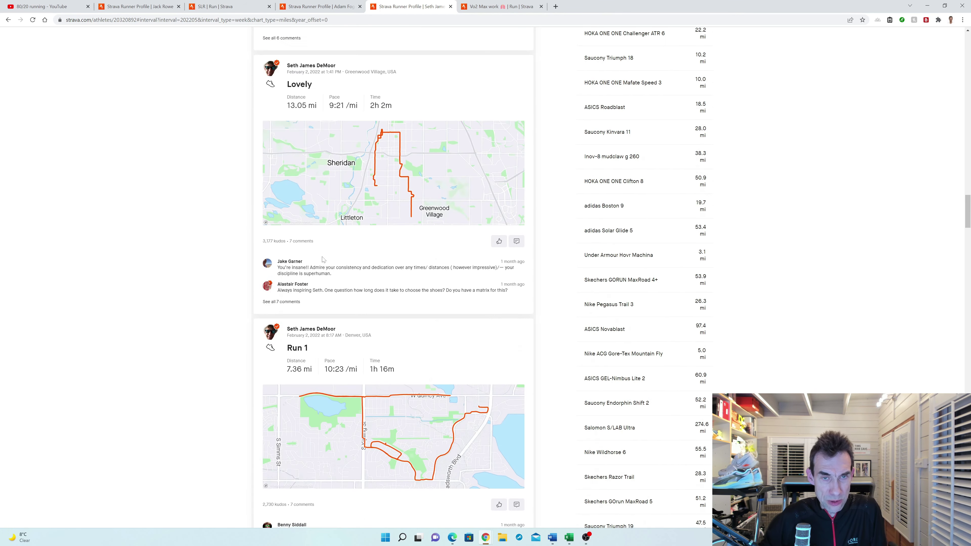
scroll(322, 259, "up", 16)
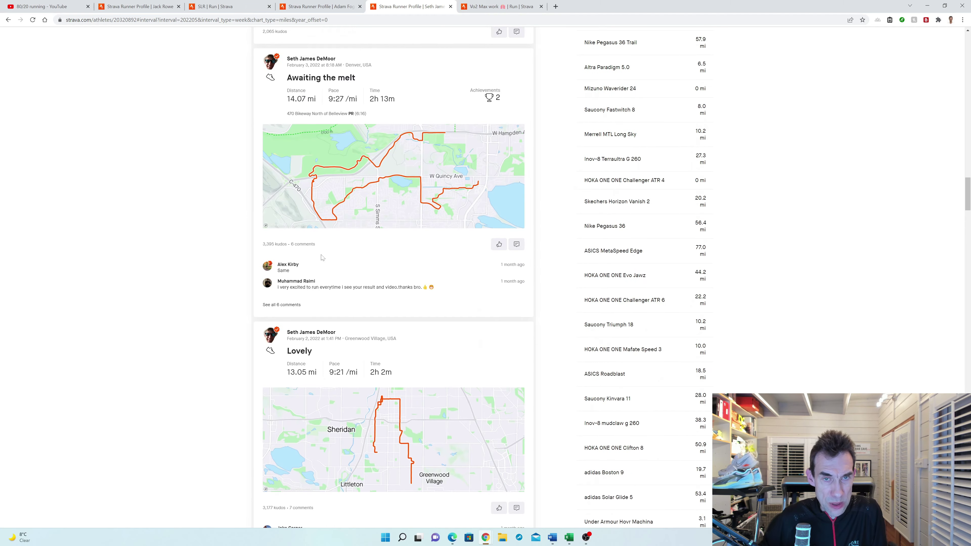
scroll(323, 262, "up", 18)
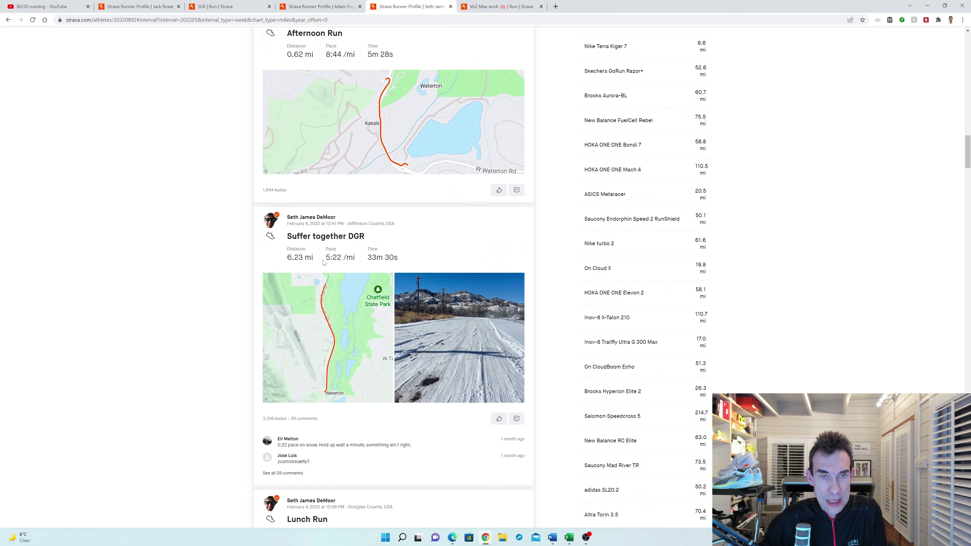
scroll(324, 262, "up", 14)
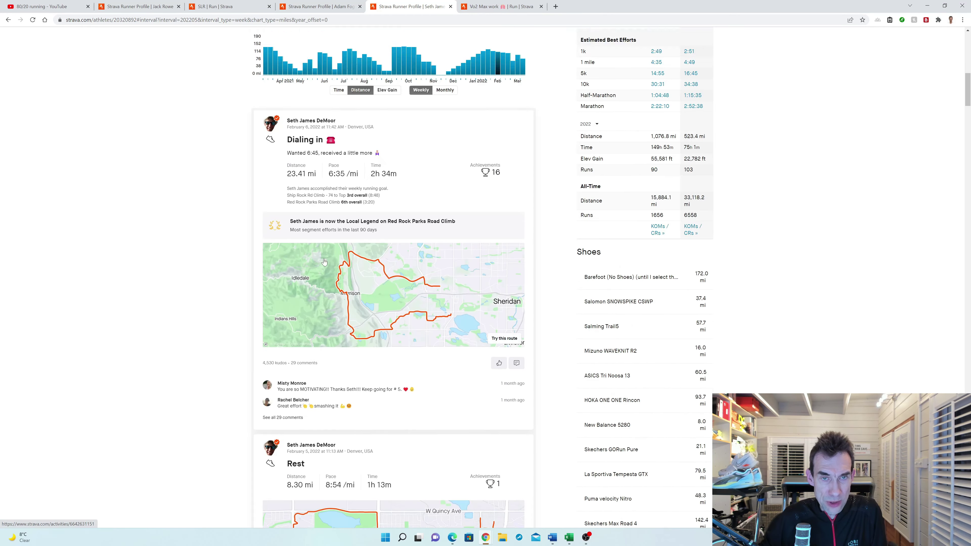
scroll(324, 260, "down", 15)
scroll(325, 258, "down", 5)
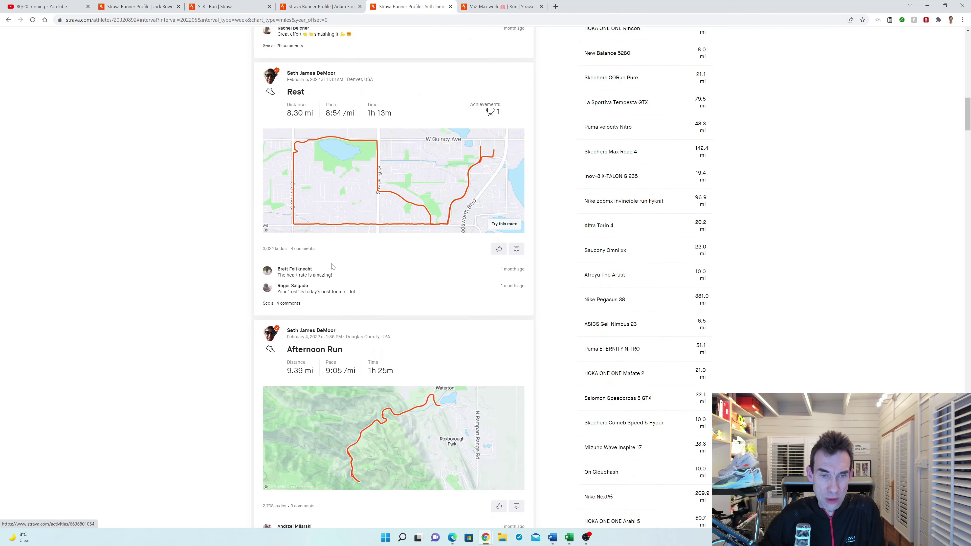
scroll(327, 263, "down", 7)
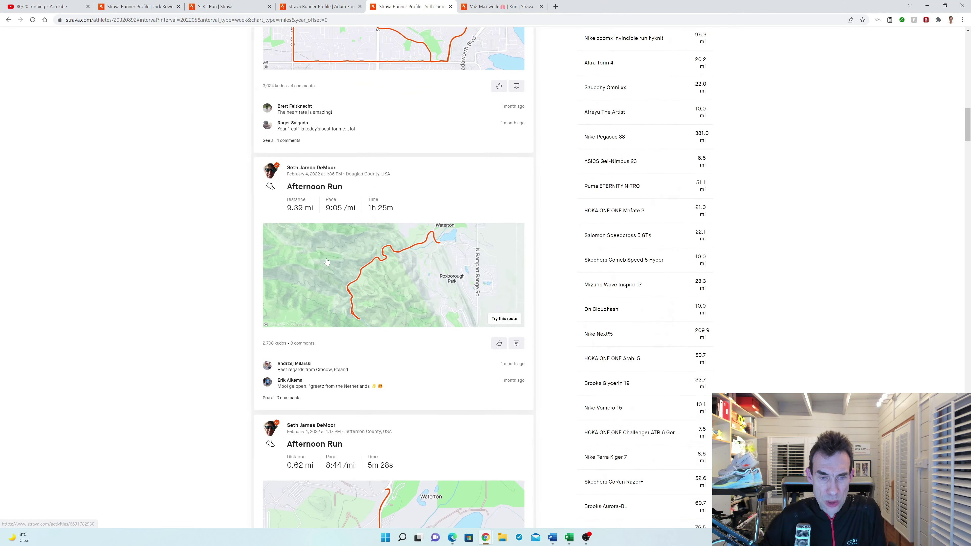
scroll(327, 262, "down", 7)
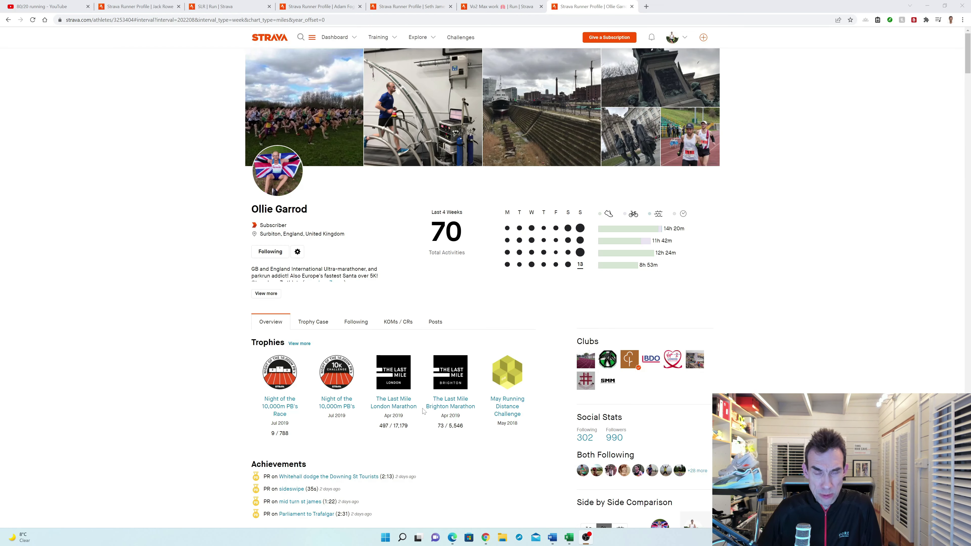
Review the February 27 rides, the David Lloyd sesh and the Brighton Half in the sub-elite ultra-marathoner's February 21–27 week
scroll(432, 400, "down", 6)
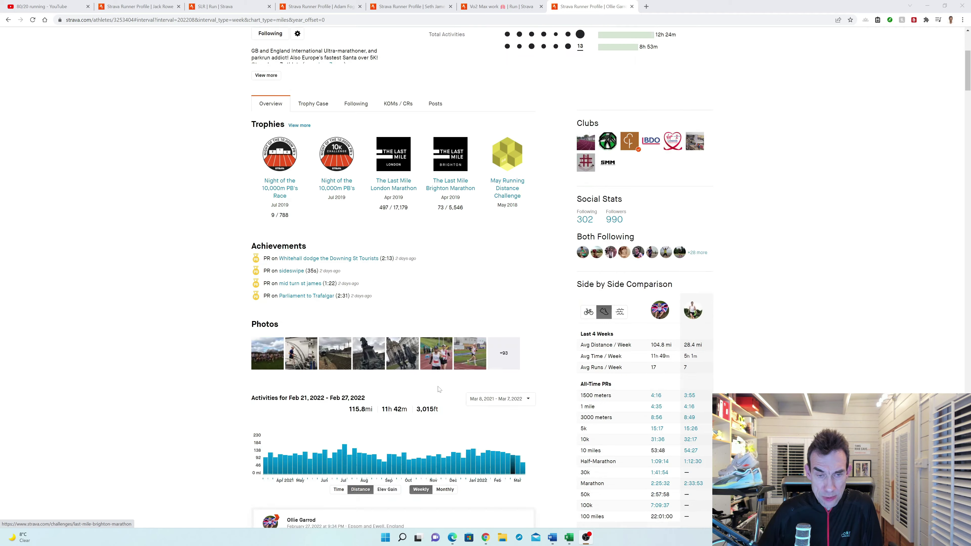
scroll(439, 390, "down", 5)
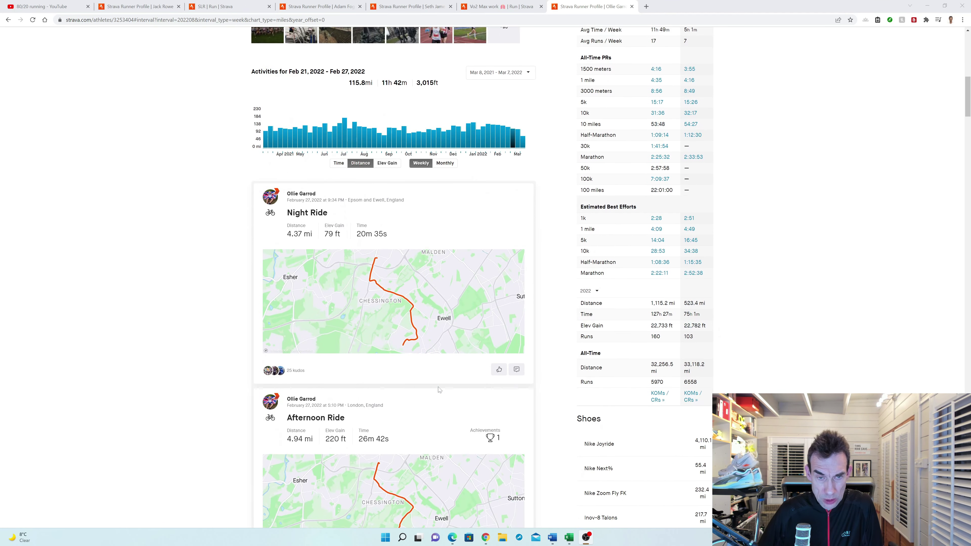
scroll(440, 389, "down", 3)
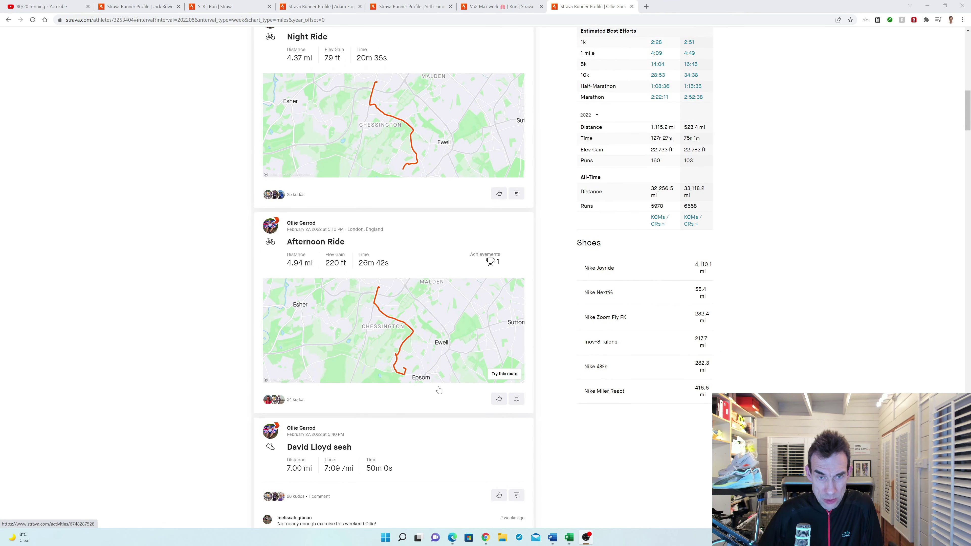
scroll(441, 387, "down", 3)
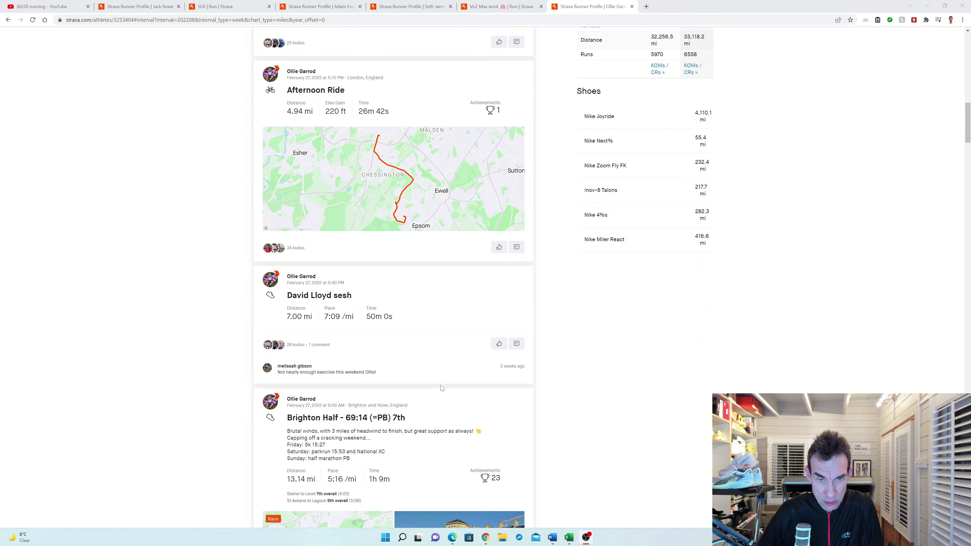
scroll(338, 341, "down", 2)
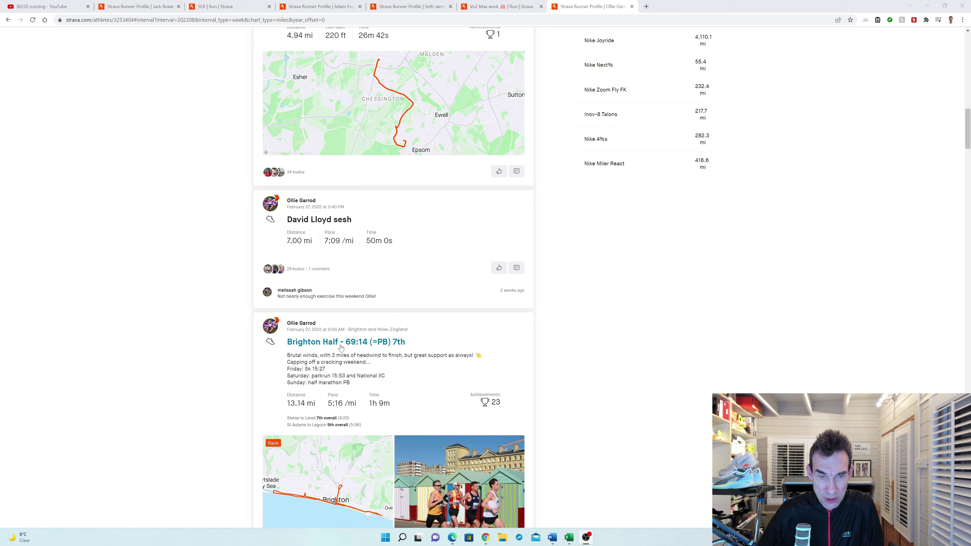
Review the February 27 Warm up and down run and the February 26 National XC race
scroll(345, 351, "down", 4)
scroll(345, 351, "down", 10)
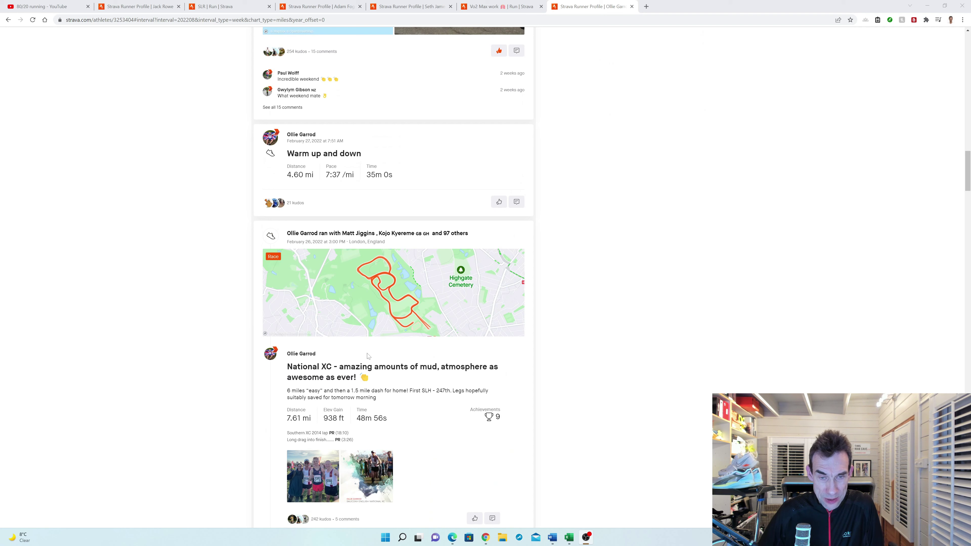
scroll(402, 352, "down", 2)
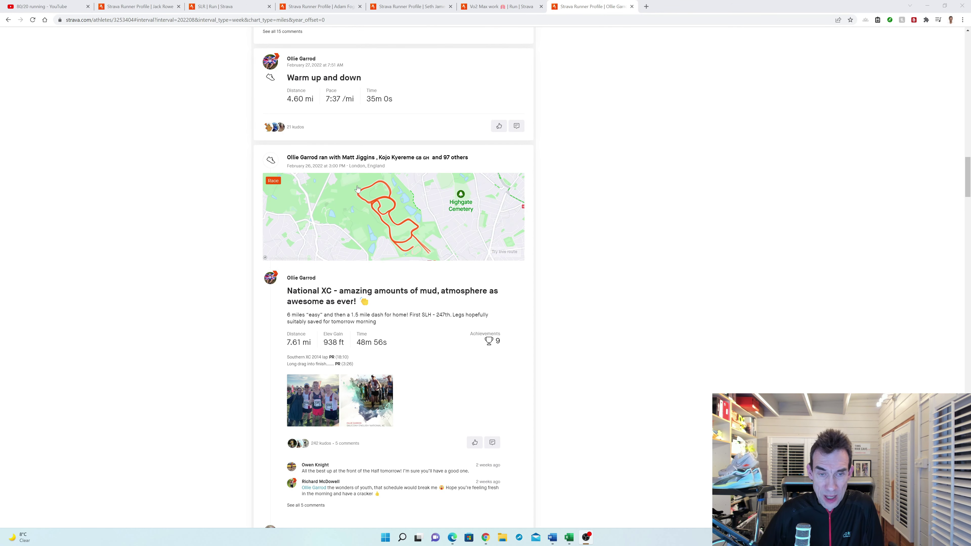
Review the February 26 Nonsuch parkrun and the Morning Rides before and after it
scroll(343, 107, "down", 15)
scroll(374, 211, "down", 7)
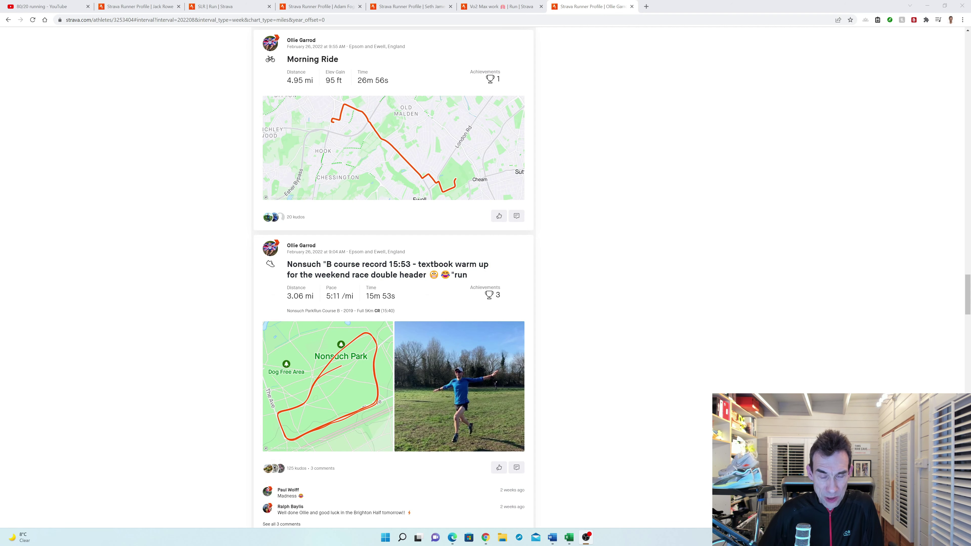
scroll(351, 304, "down", 4)
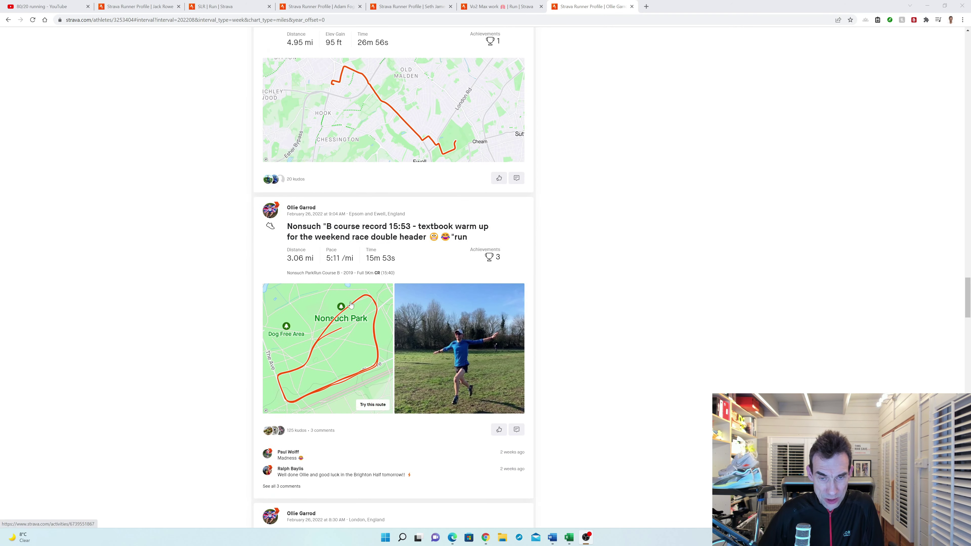
scroll(352, 304, "down", 10)
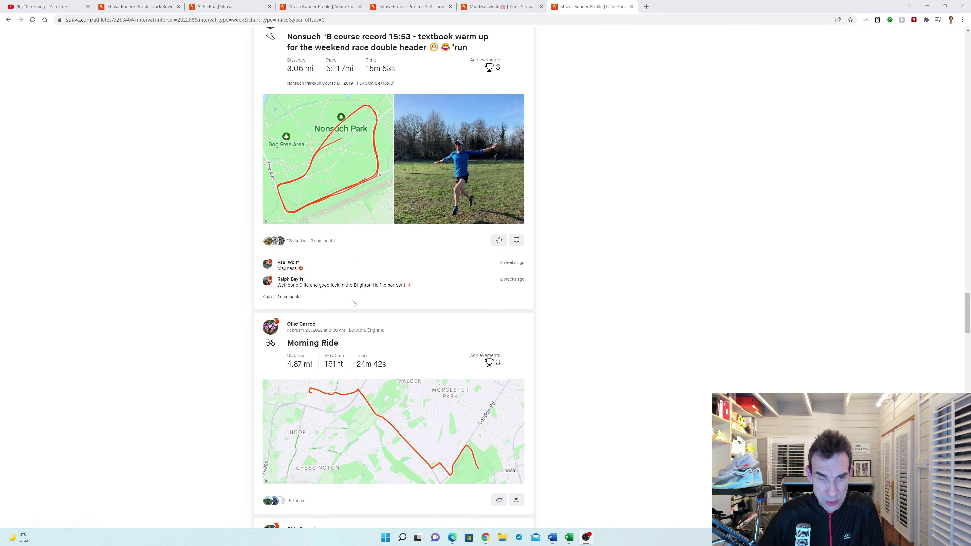
Review the February 25 Warm down, Last Friday of the month 5k and Lunch Run activities
scroll(352, 306, "down", 3)
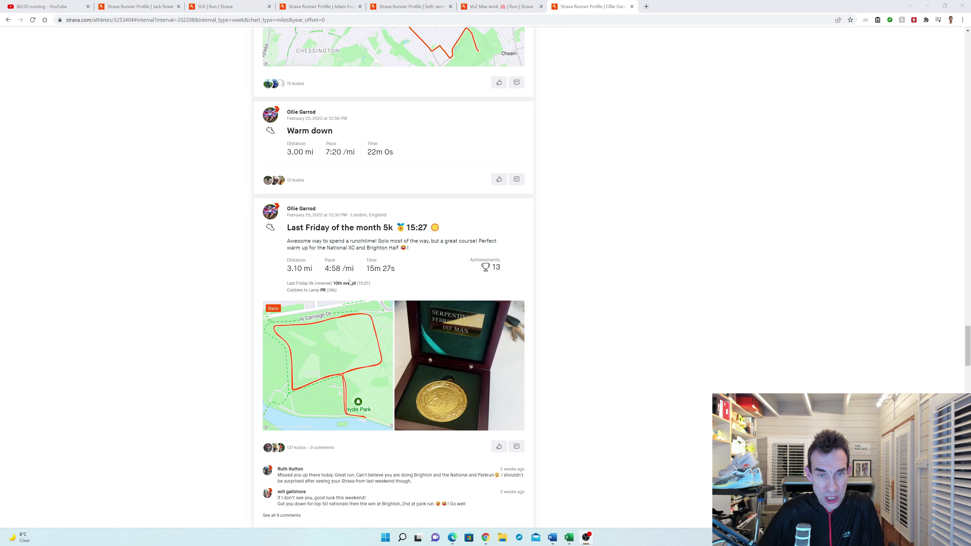
scroll(351, 282, "down", 6)
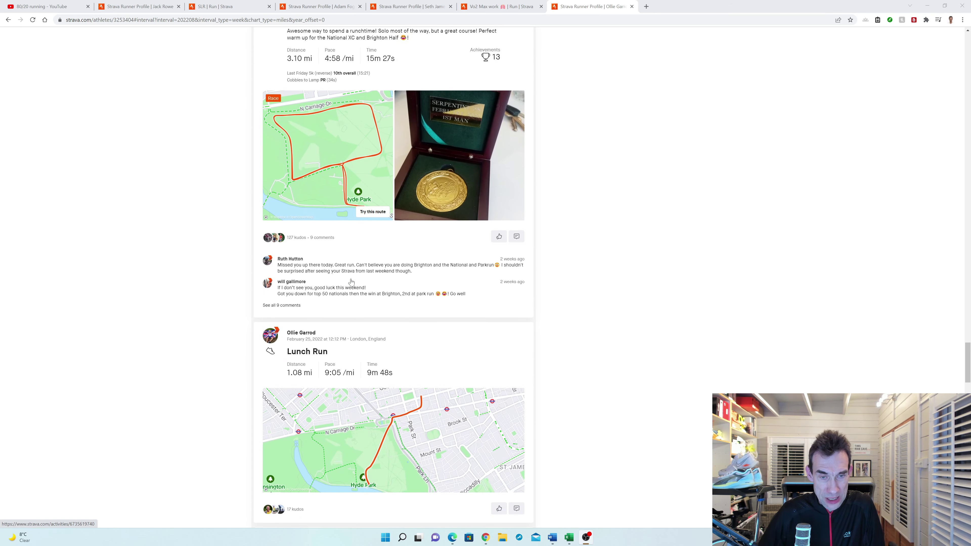
scroll(351, 283, "down", 2)
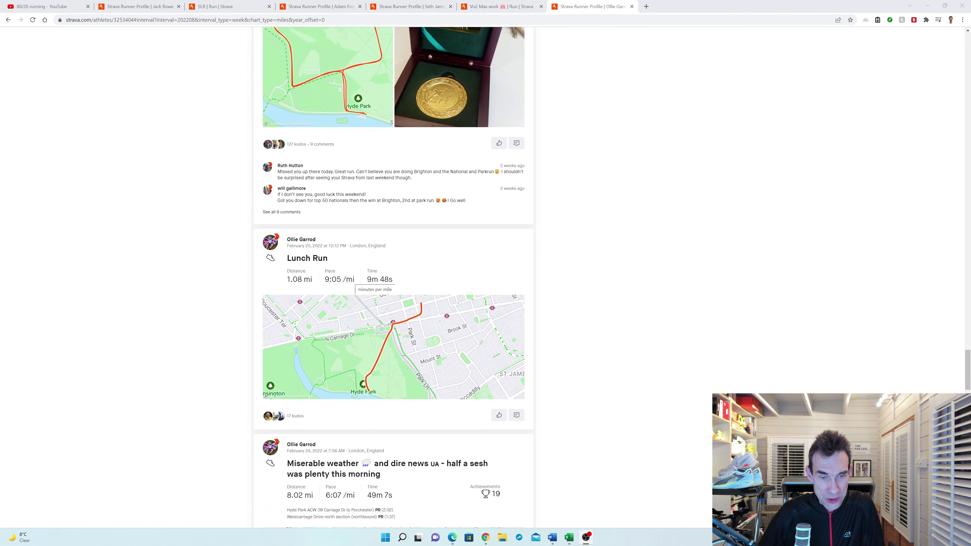
scroll(351, 282, "down", 1)
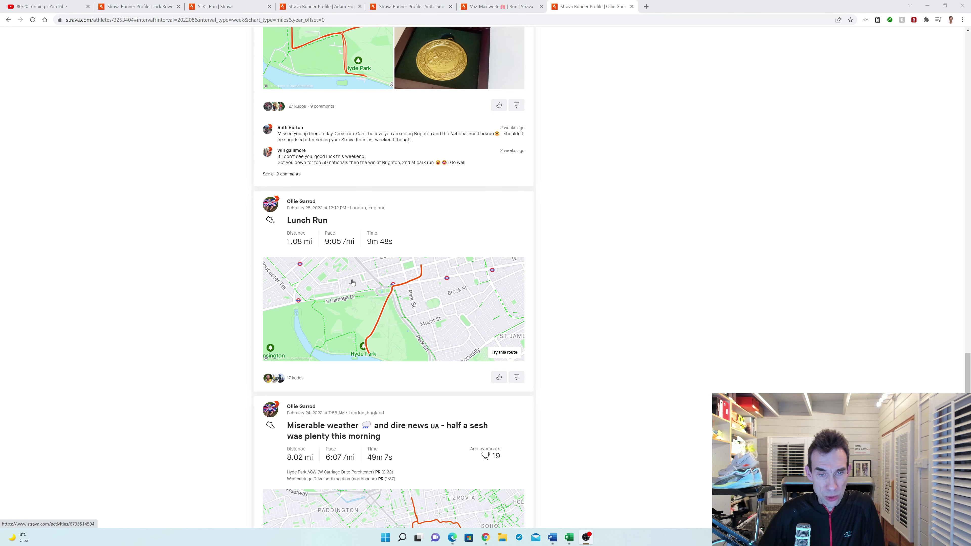
Compare the paces of the February 24 Miserable weather run and the February 23 Fulham run
scroll(353, 282, "down", 6)
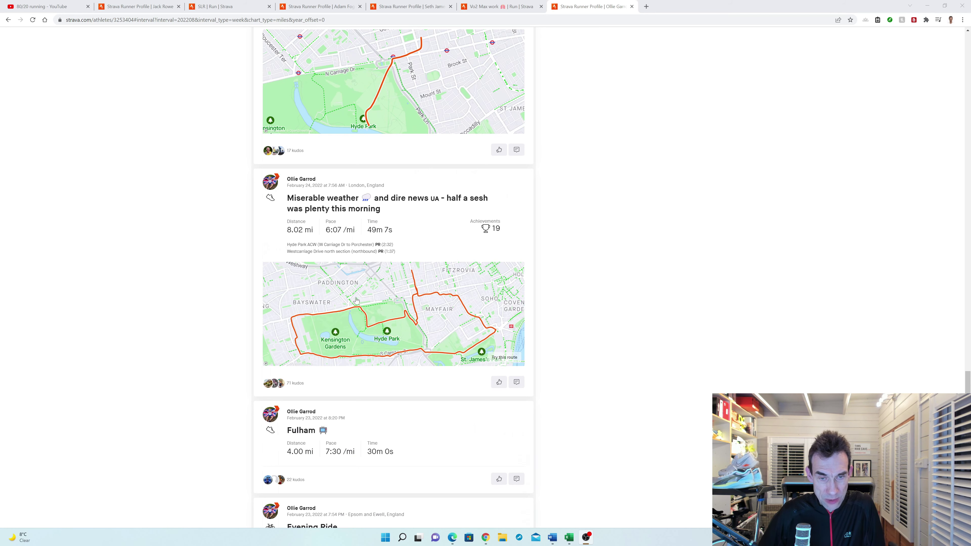
scroll(383, 323, "down", 3)
scroll(383, 322, "down", 2)
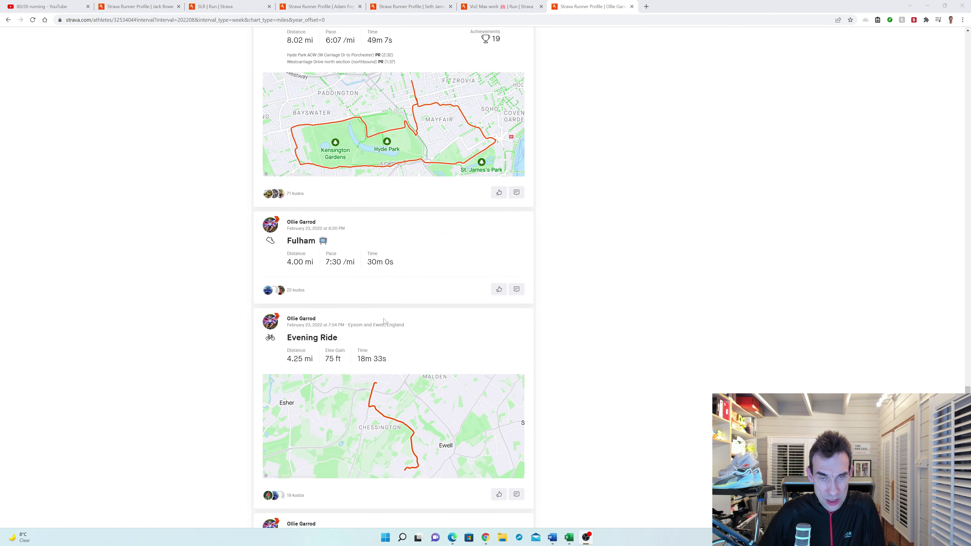
scroll(380, 310, "up", 3)
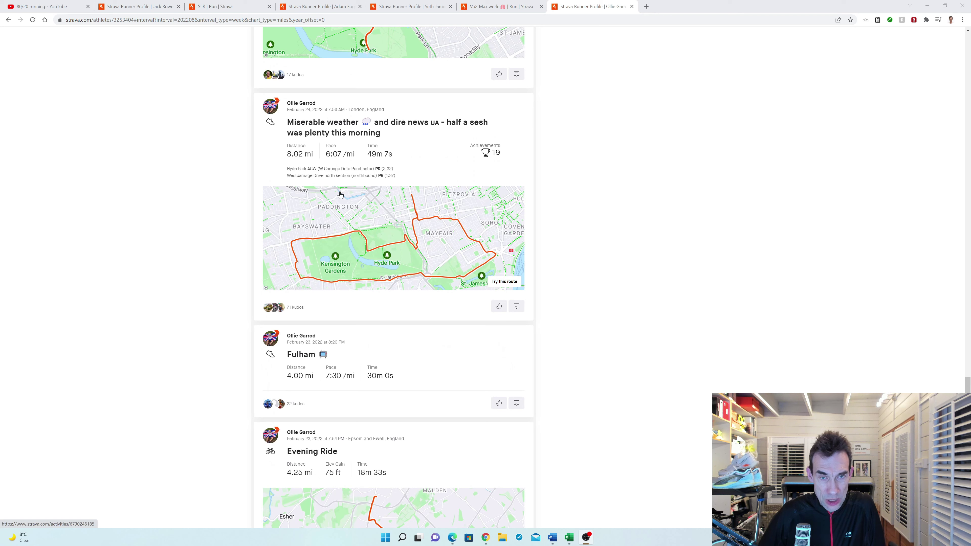
scroll(363, 306, "down", 1)
scroll(367, 313, "down", 1)
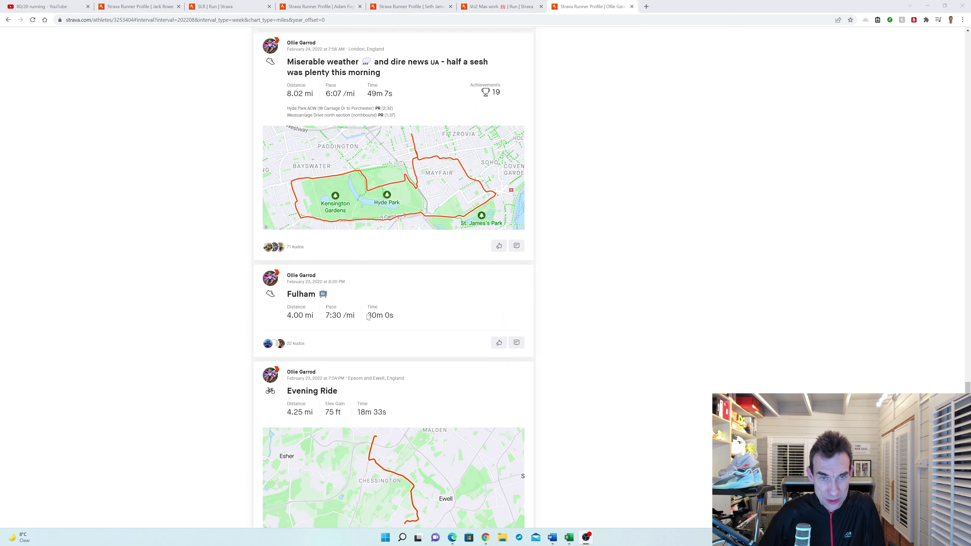
scroll(363, 299, "up", 3)
scroll(360, 280, "down", 3)
scroll(360, 280, "down", 4)
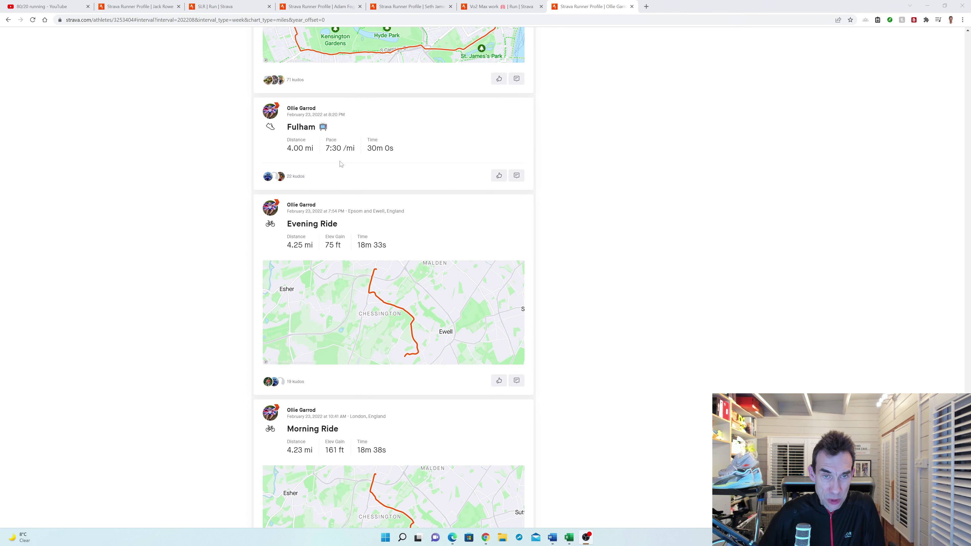
Review the February 23 Morning Ride and Morning Run activities
scroll(341, 163, "down", 7)
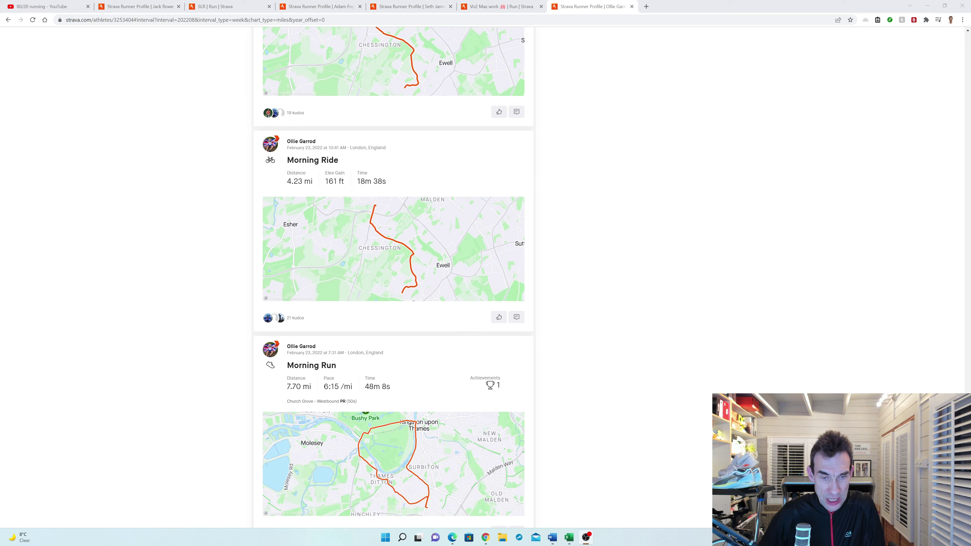
scroll(305, 292, "down", 3)
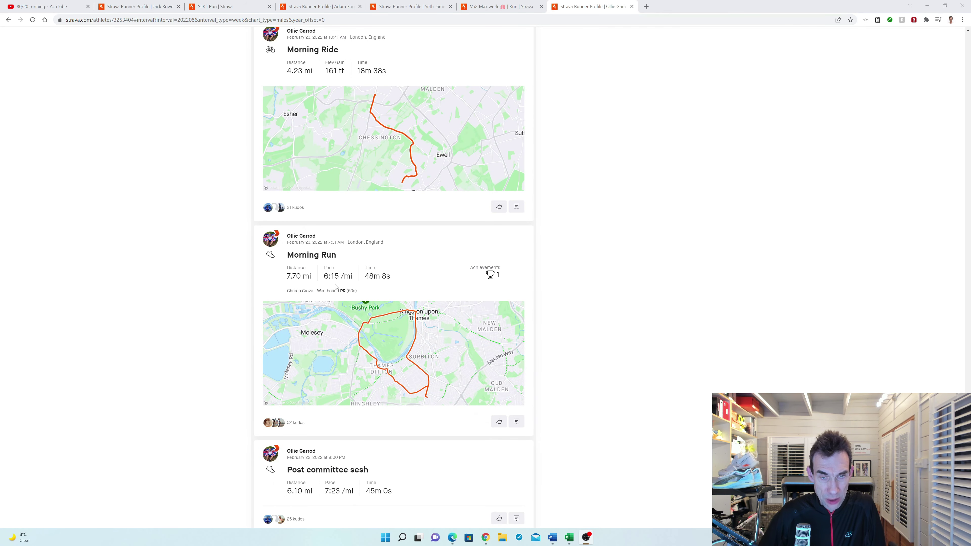
scroll(343, 284, "down", 2)
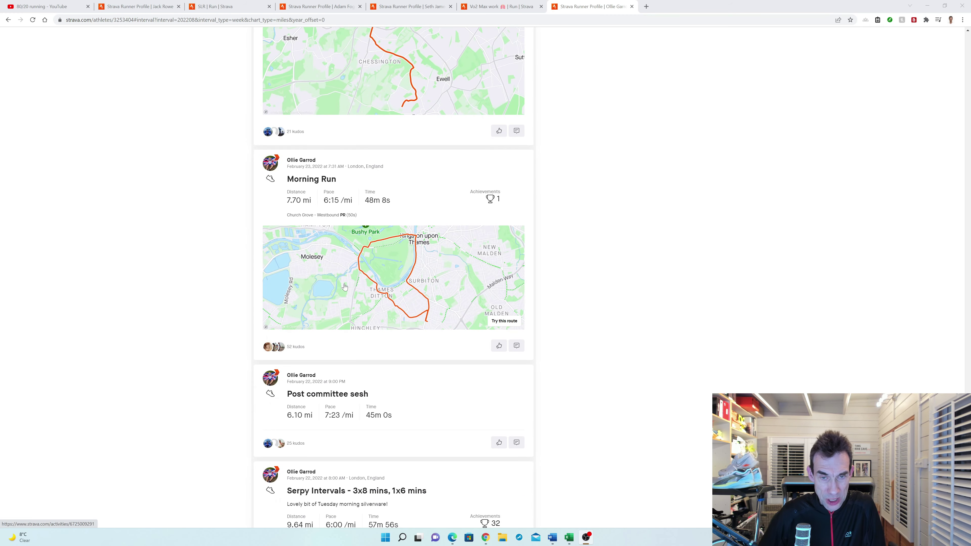
Review the February 22 Post committee sesh and Serpy Intervals, plus the February 21 Evening Run and Morning Run
scroll(344, 286, "down", 6)
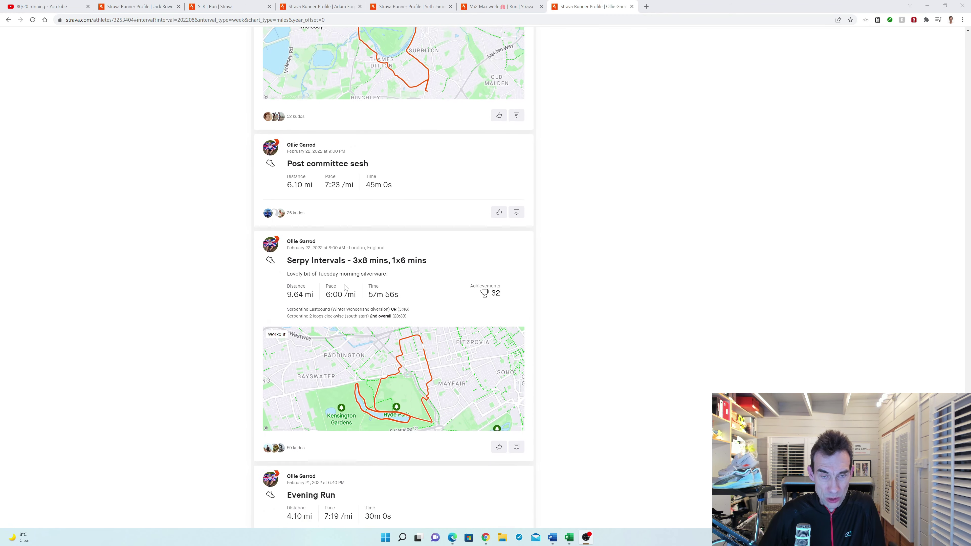
scroll(345, 287, "down", 1)
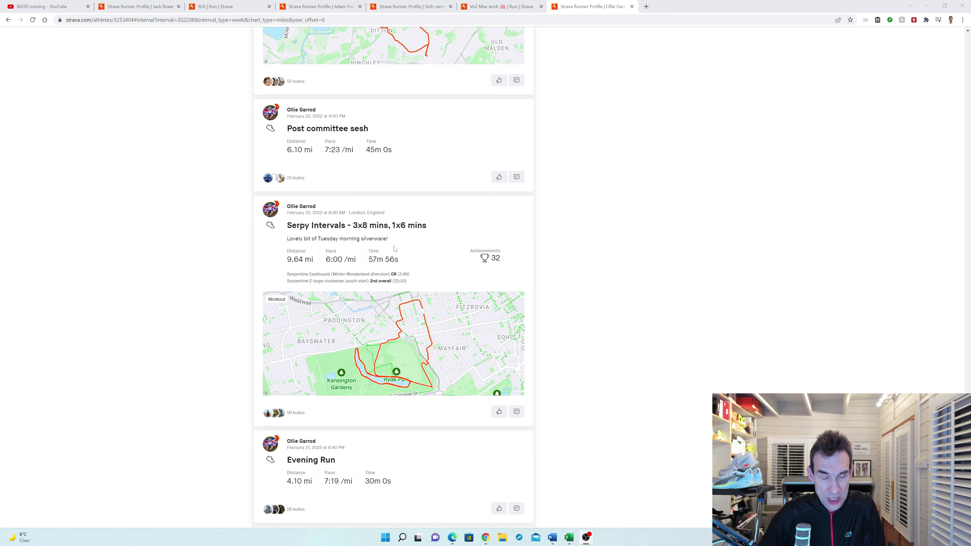
scroll(395, 249, "down", 5)
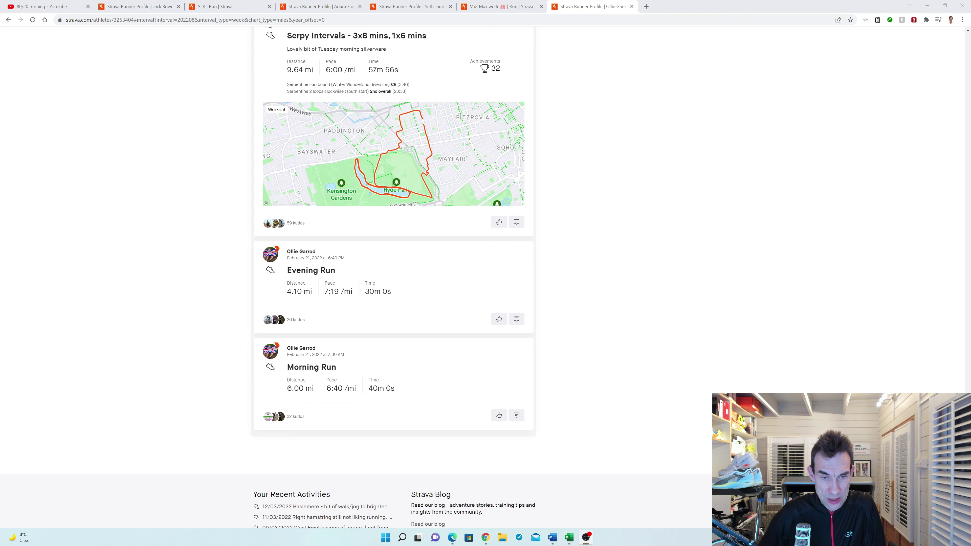
Switch to the Excel runner list, open The Welsh Runner's Strava profile, and show his January 31 – February 6, 2022 activities
key("alt+Tab")
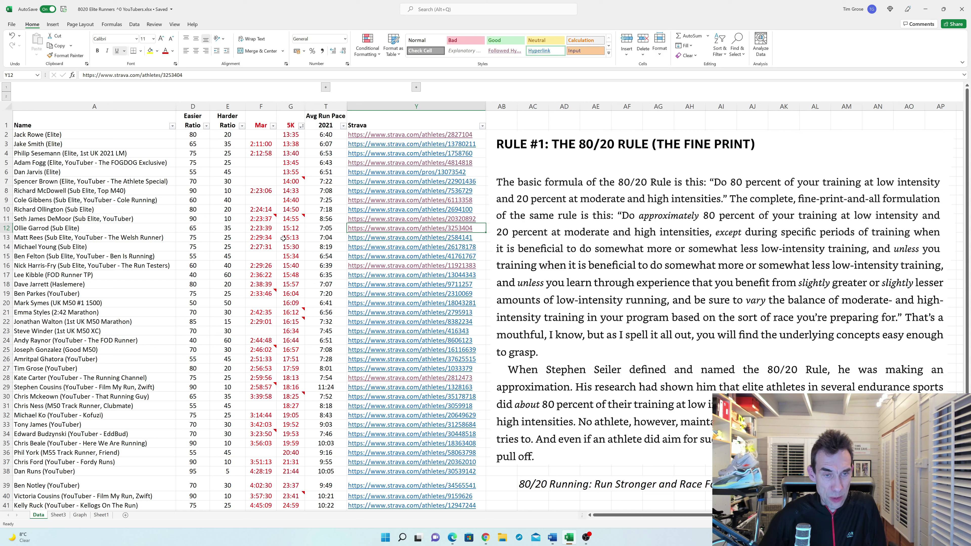
left_click(370, 240)
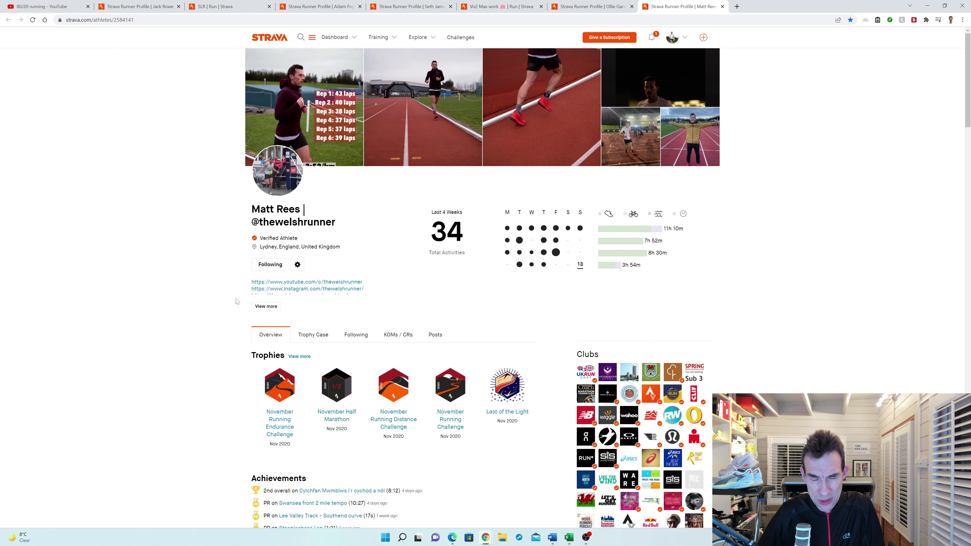
scroll(236, 301, "down", 7)
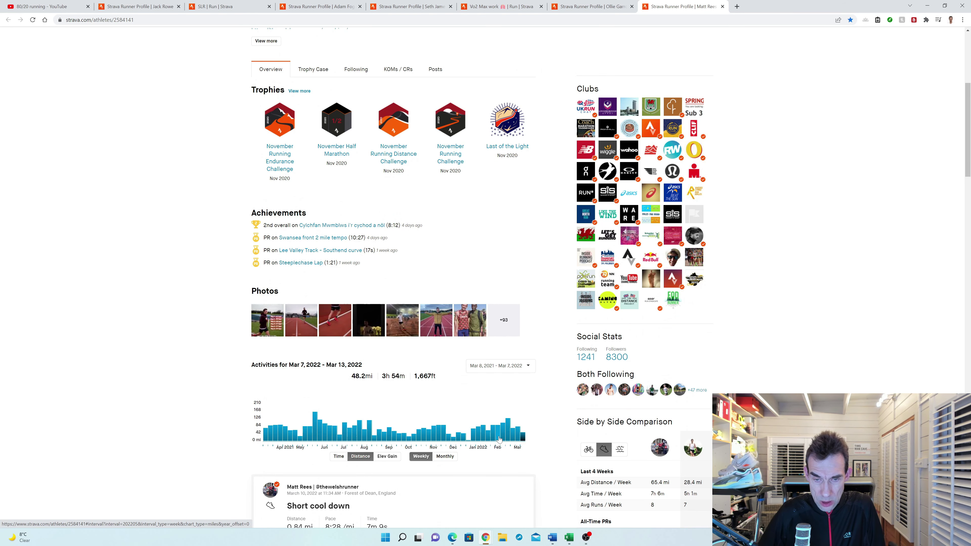
left_click(499, 439)
Review the February 6 Over 3 min/mile slower than MP and A bit steadier but still easy runs
scroll(498, 439, "down", 7)
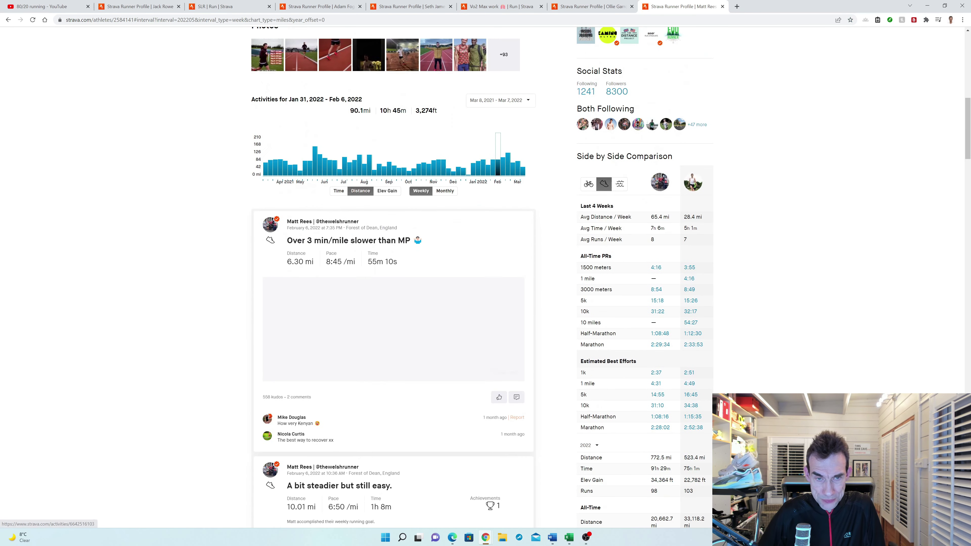
scroll(491, 421, "down", 2)
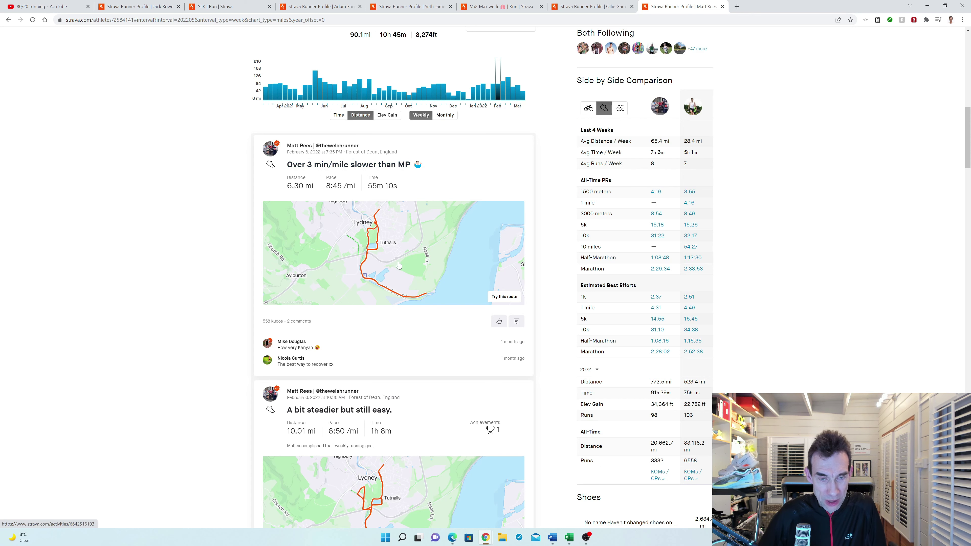
scroll(399, 265, "down", 3)
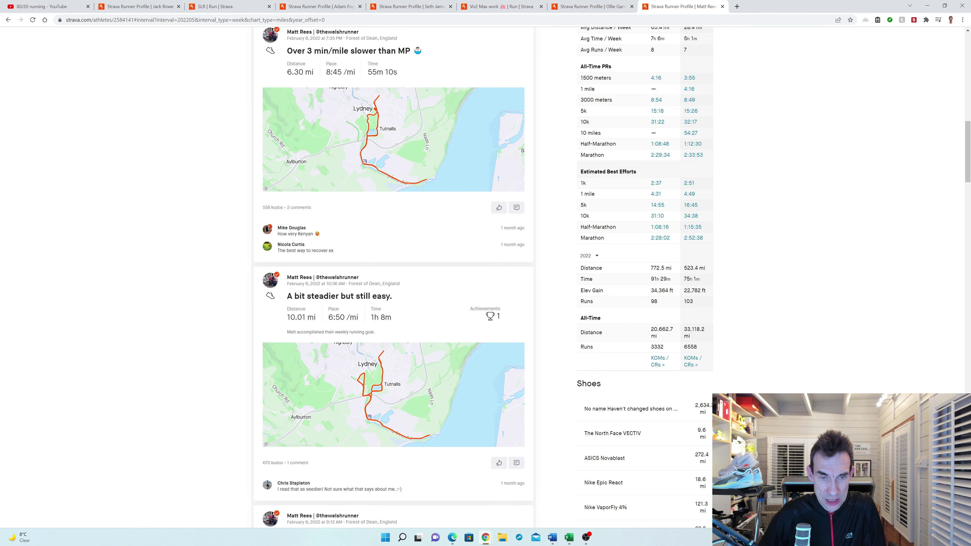
Review the February 6 long-run Last few miles activity and the February 5 No energy podcast run
scroll(321, 255, "down", 8)
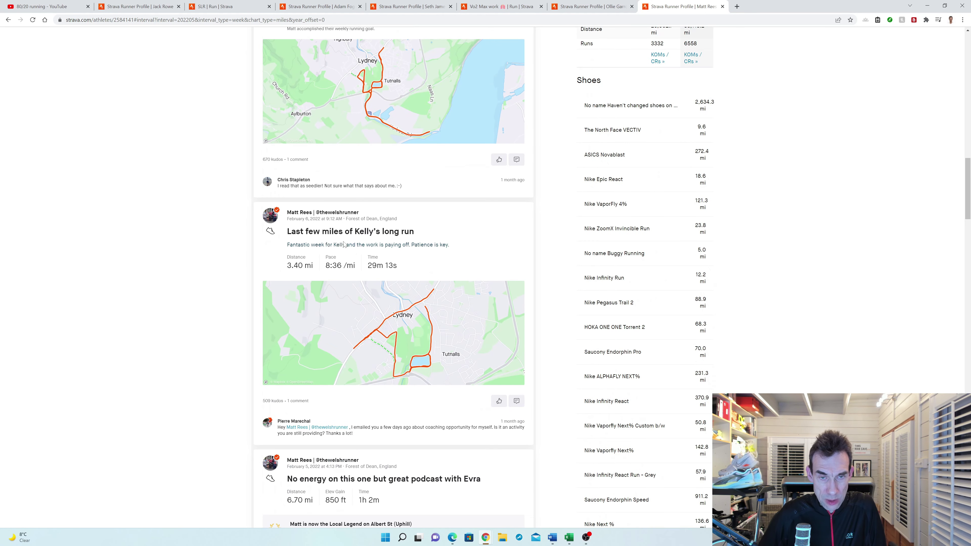
scroll(355, 255, "down", 2)
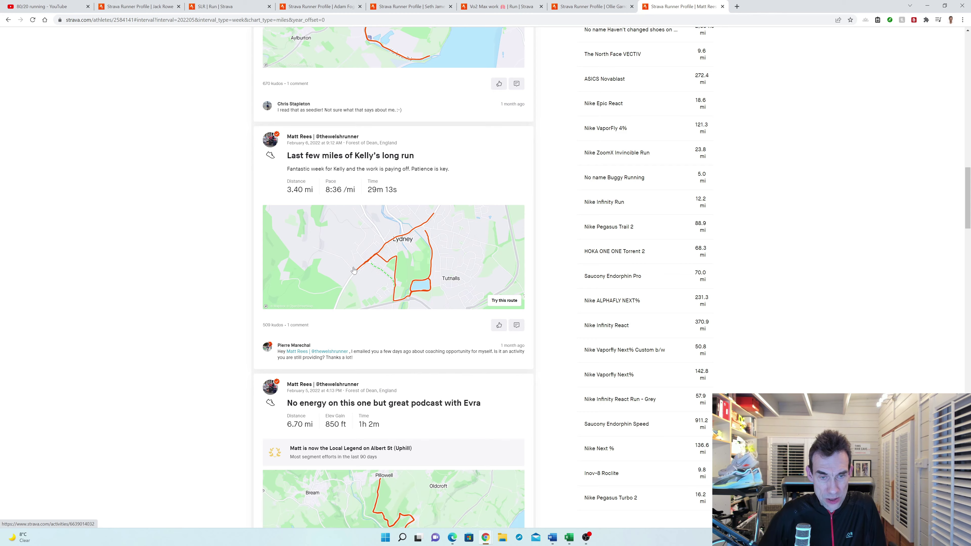
scroll(354, 271, "down", 1)
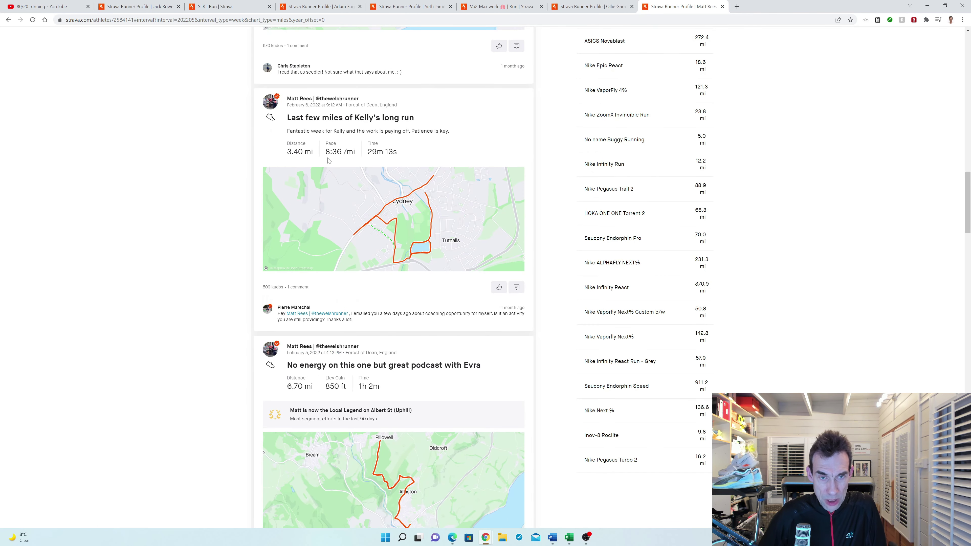
scroll(324, 249, "down", 3)
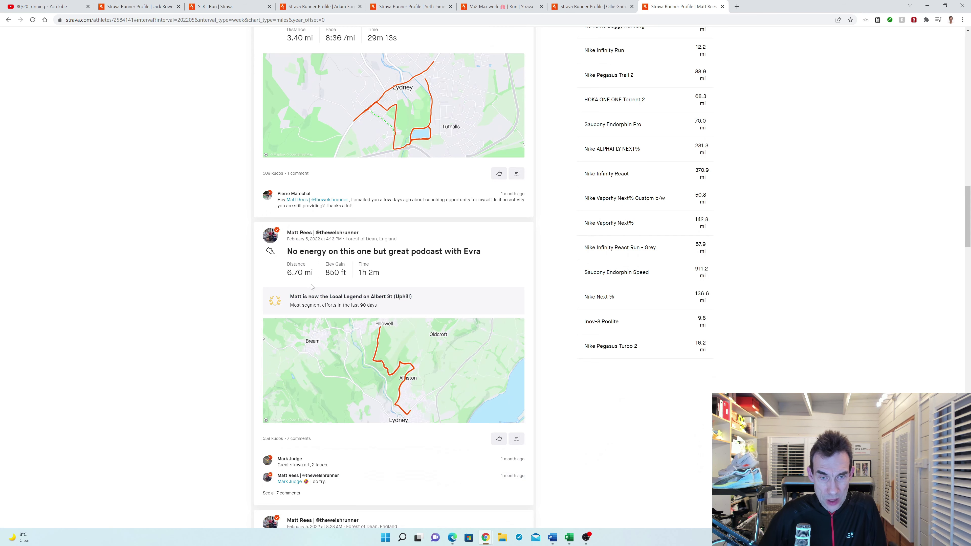
Review the February 5 Back on the easy trails run and the February 4 Rainy recovery run
scroll(312, 289, "down", 1)
scroll(309, 251, "down", 5)
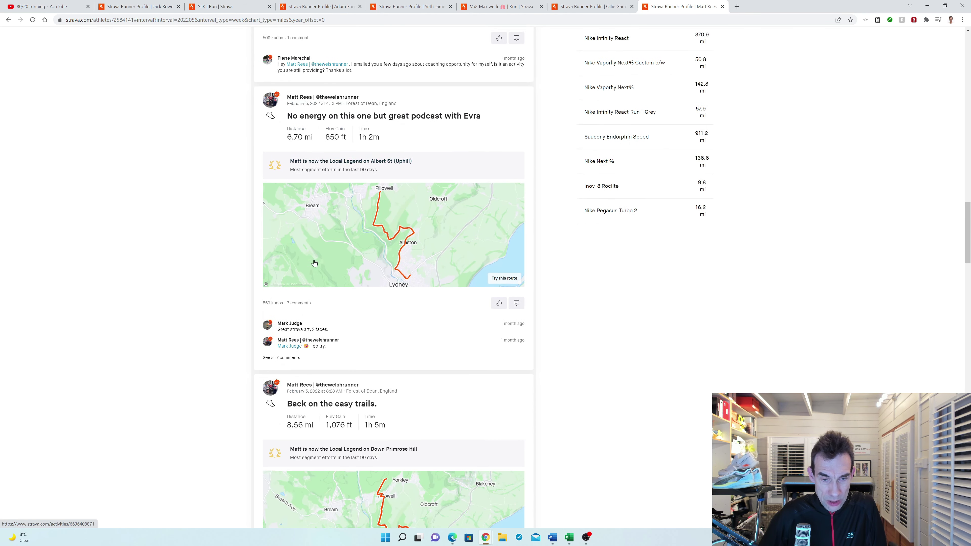
scroll(369, 336, "down", 6)
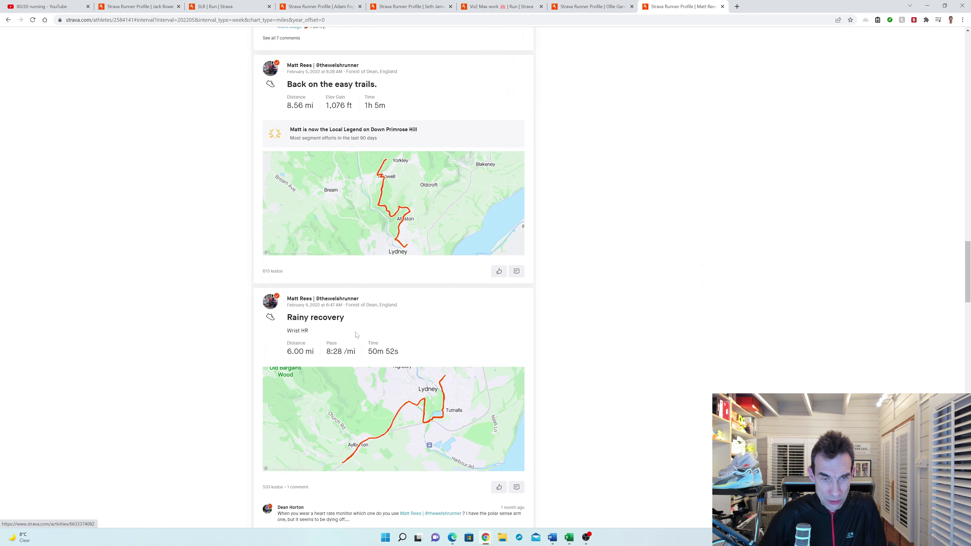
scroll(350, 335, "down", 4)
scroll(349, 335, "down", 2)
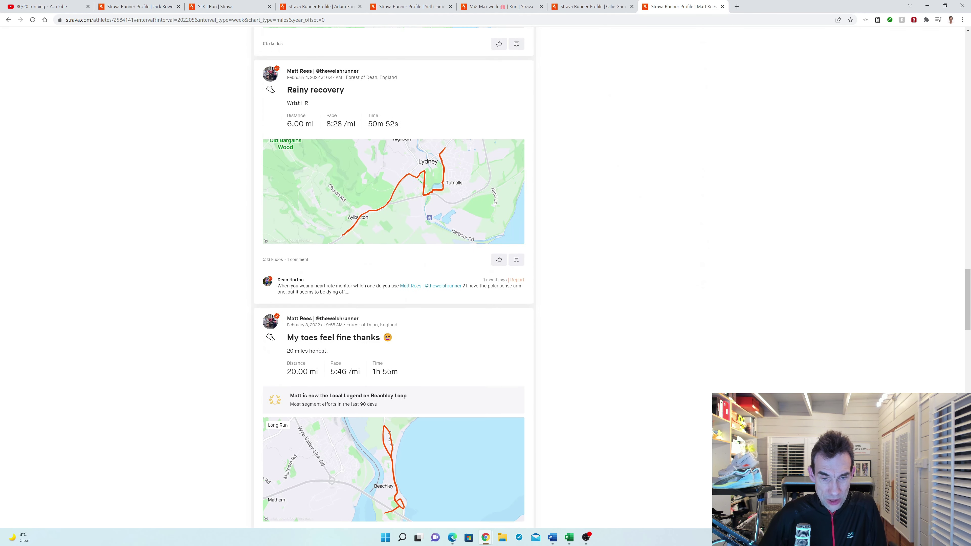
Review the February 3 My toes feel fine thanks long run and the February 2 short recovery run
scroll(338, 349, "down", 1)
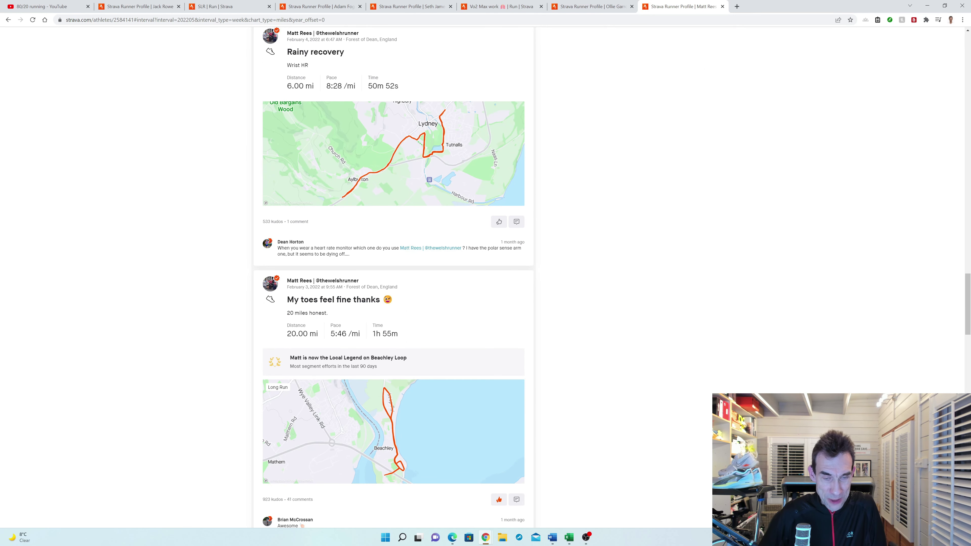
scroll(359, 333, "down", 5)
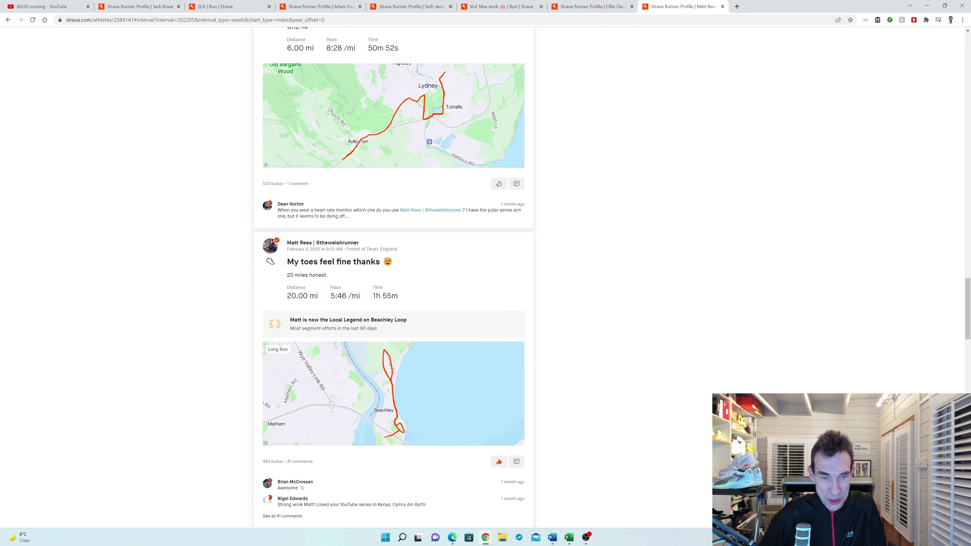
scroll(359, 334, "down", 3)
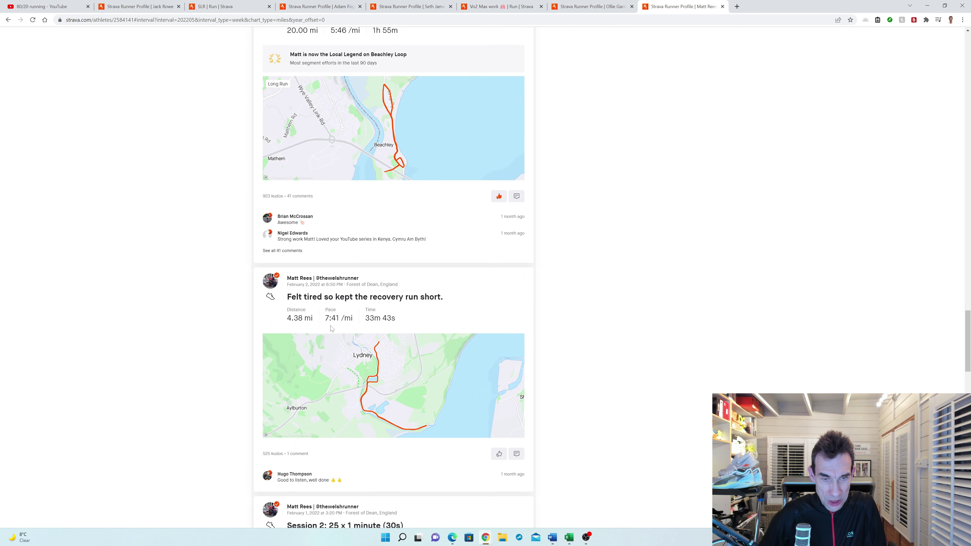
Examine the description, pace and lactate details of the February 1 Session 2: 25 x 1 minute (30s) workout
scroll(337, 346, "down", 5)
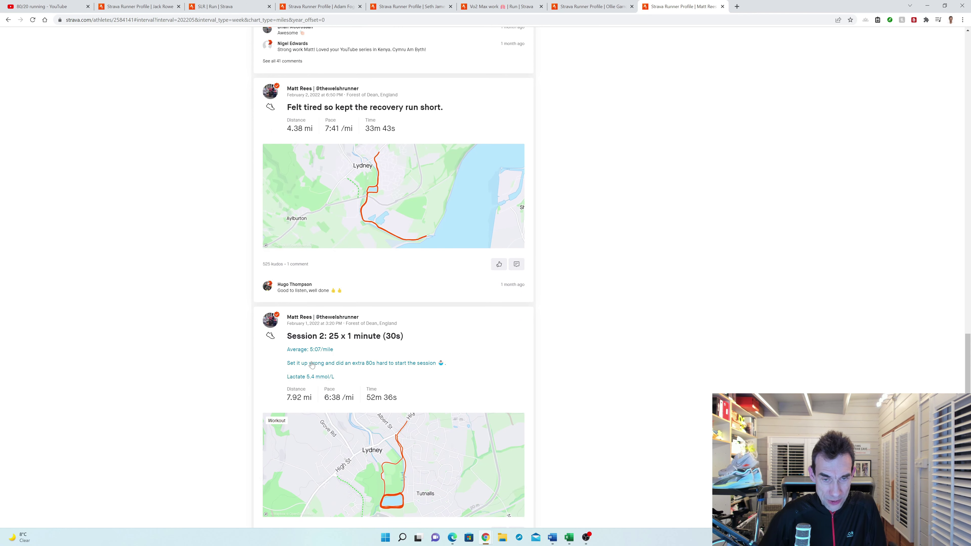
scroll(333, 346, "down", 2)
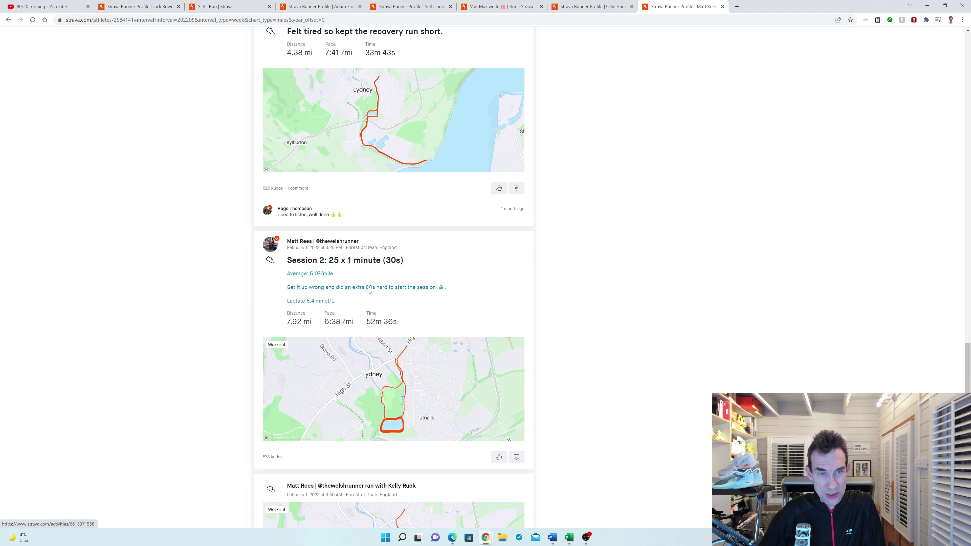
scroll(356, 306, "down", 2)
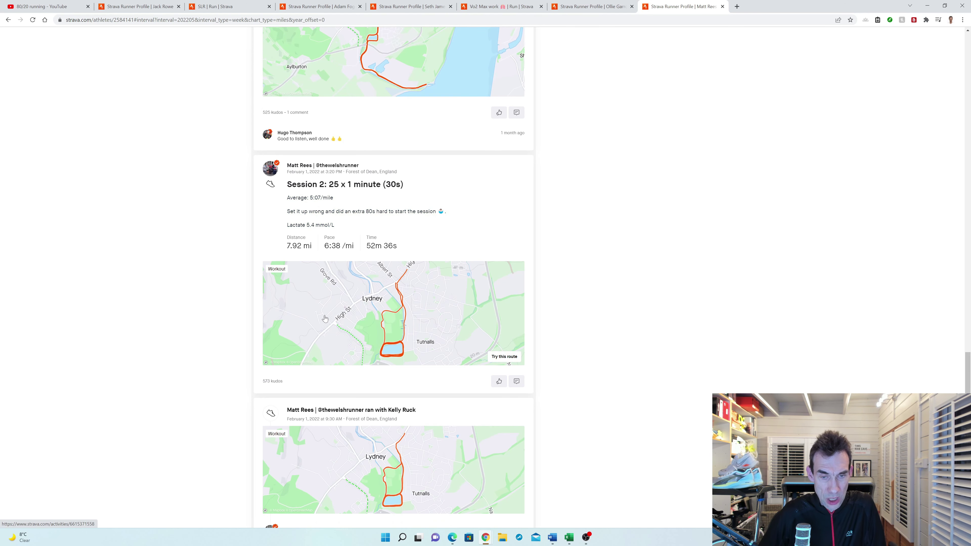
Compare the February 1 Progress is progress mile-rep workout with Session 2 from the same day
scroll(325, 318, "down", 3)
scroll(325, 318, "down", 3)
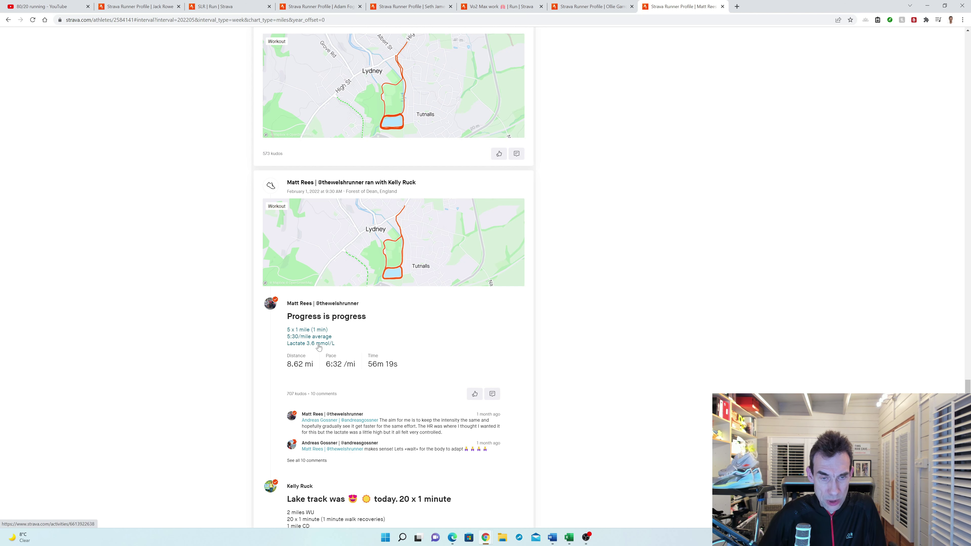
scroll(339, 344, "up", 4)
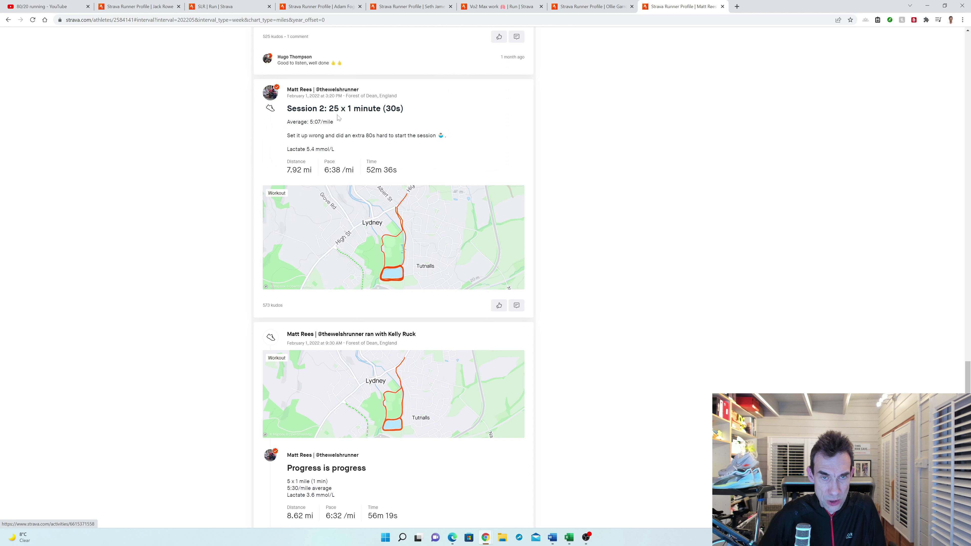
scroll(338, 117, "down", 3)
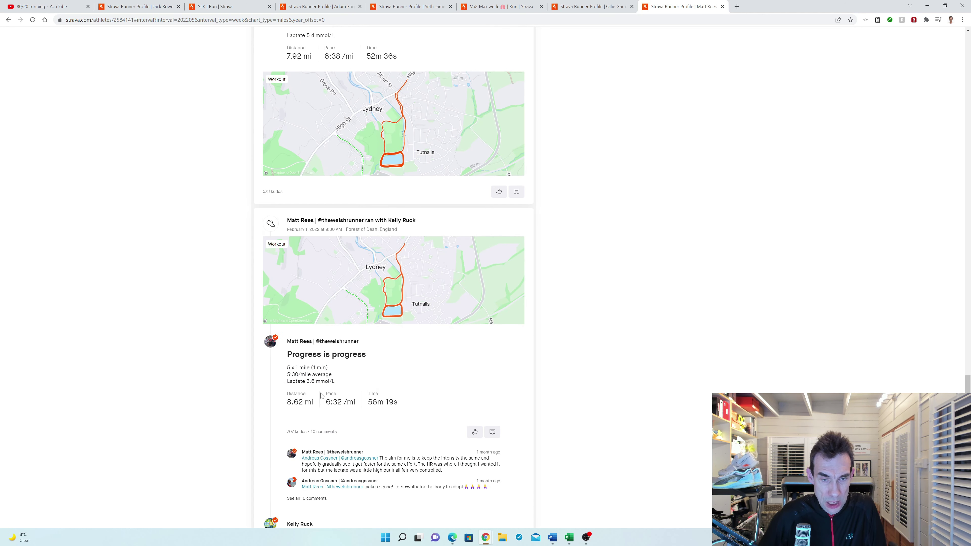
scroll(317, 386, "down", 1)
scroll(341, 350, "down", 1)
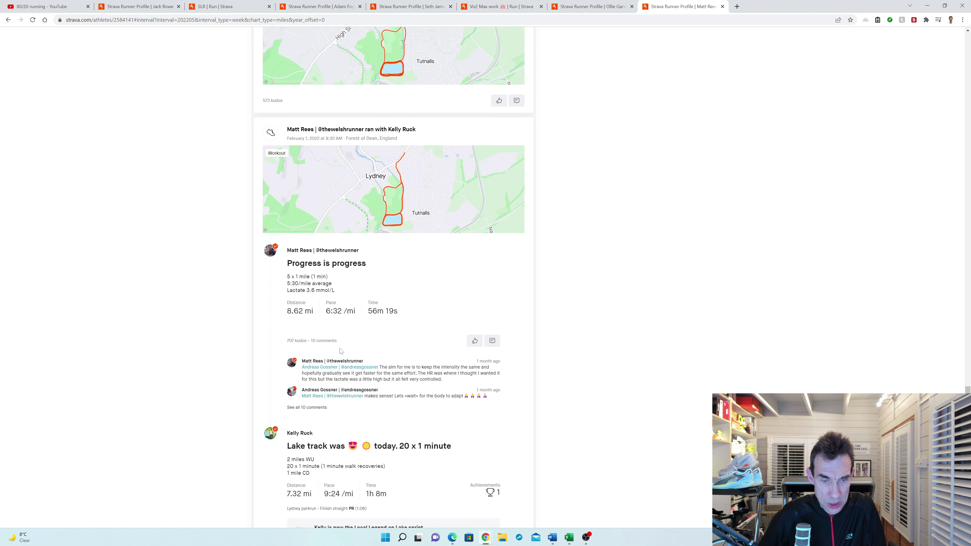
Review the training partner's Lake track 20 x 1 minute session and the January 31 Easy on the roads run
scroll(341, 350, "down", 1)
scroll(339, 358, "down", 1)
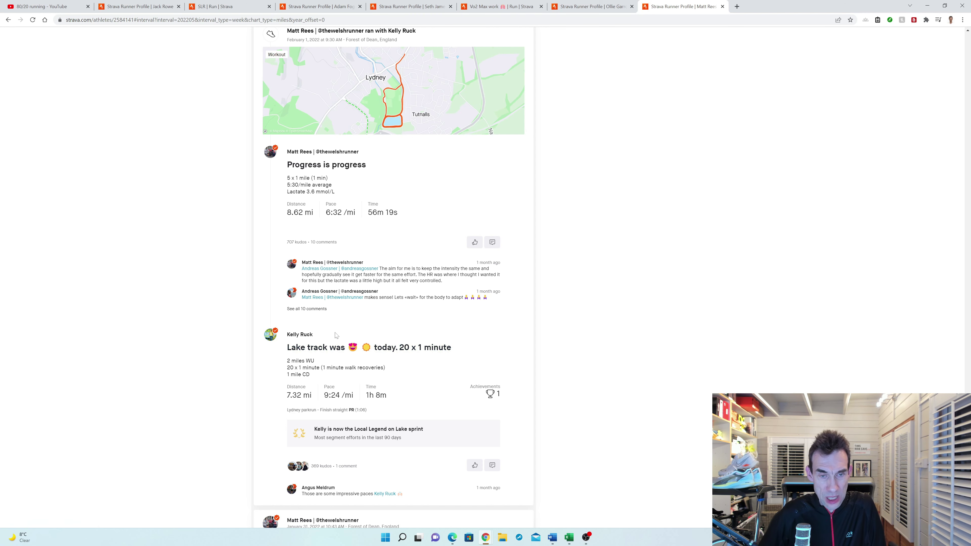
scroll(335, 335, "down", 5)
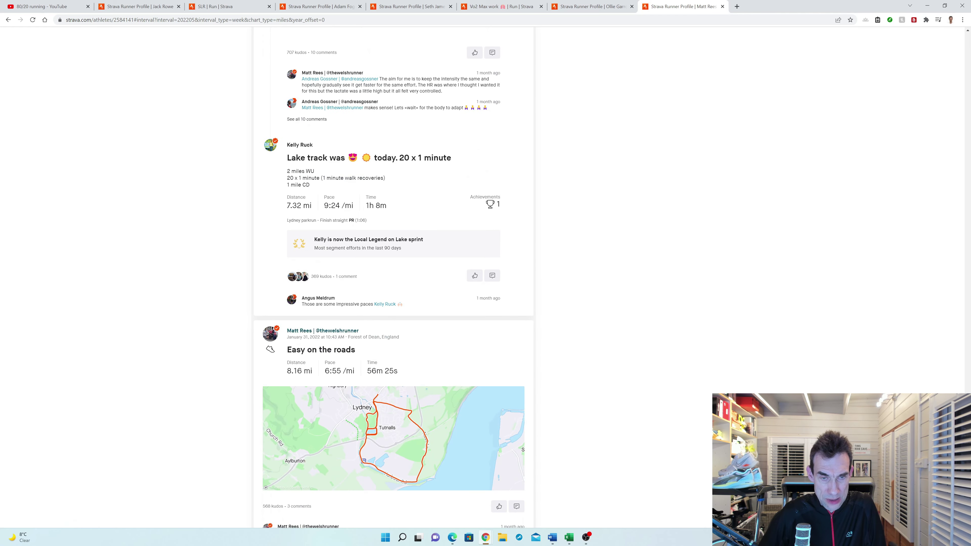
Switch to the Excel runner list, open The FOD Runner's Strava profile, and show his February 14 – February 20, 2022 activities
left_click(569, 537)
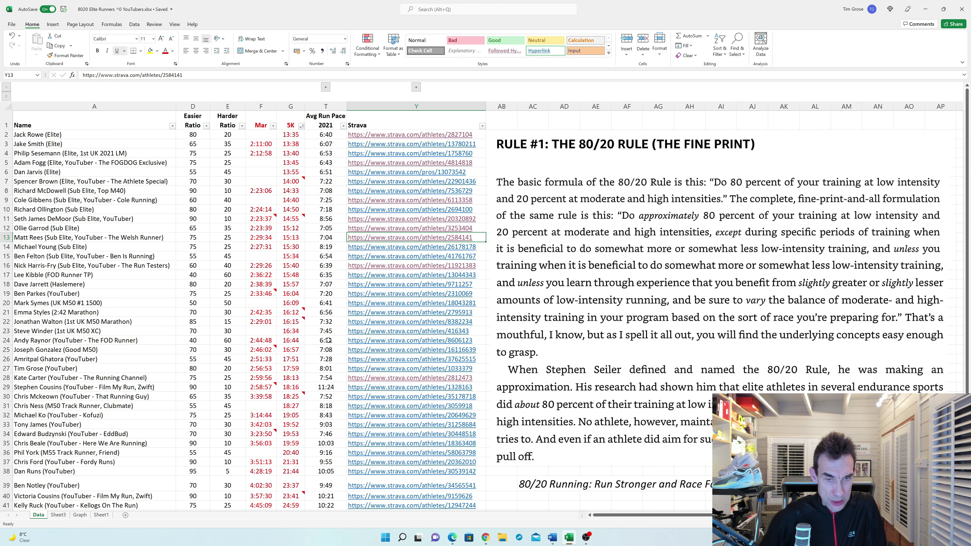
left_click(356, 340)
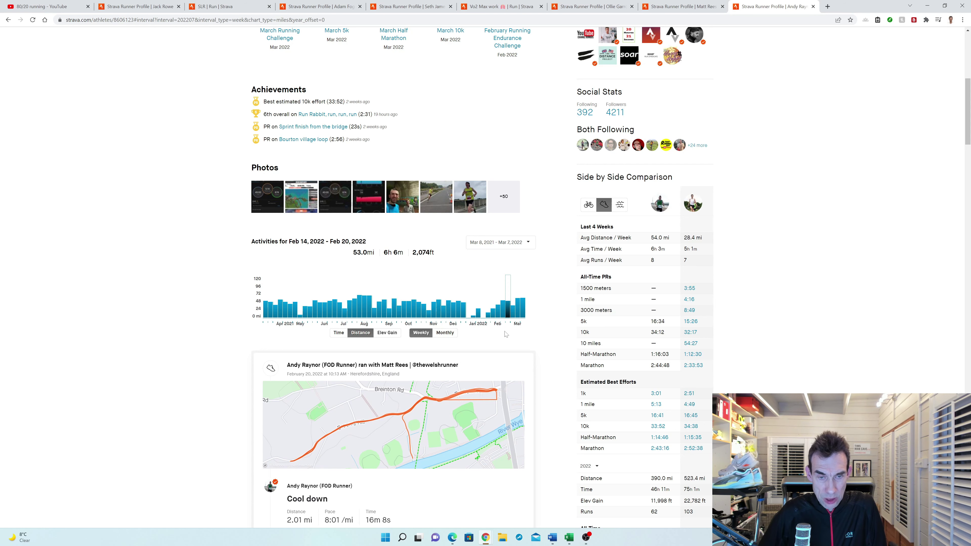
scroll(503, 334, "down", 1)
scroll(507, 330, "down", 3)
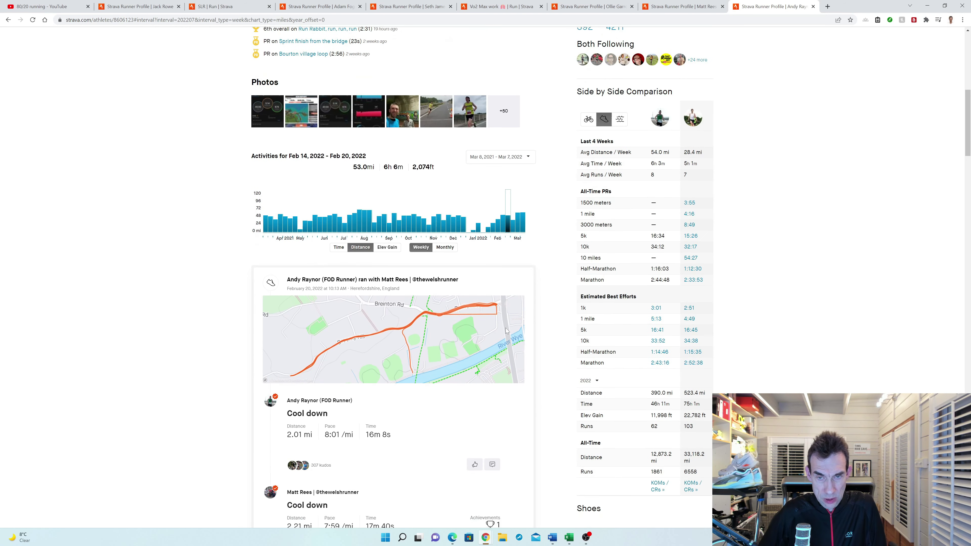
scroll(486, 327, "down", 1)
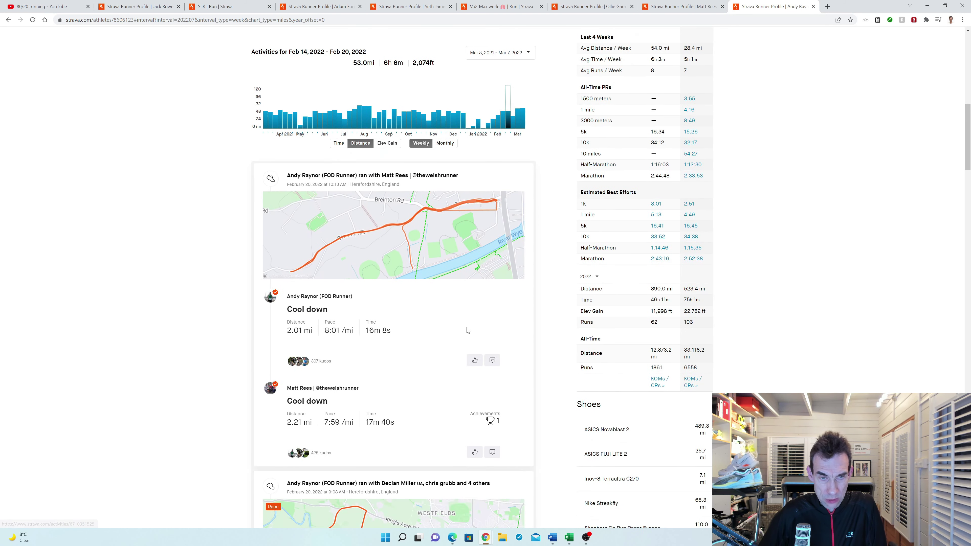
Review the February 20 Cool down and Hereford 10 mile race activities, including the other participants' entries
scroll(430, 328, "down", 2)
scroll(430, 328, "down", 1)
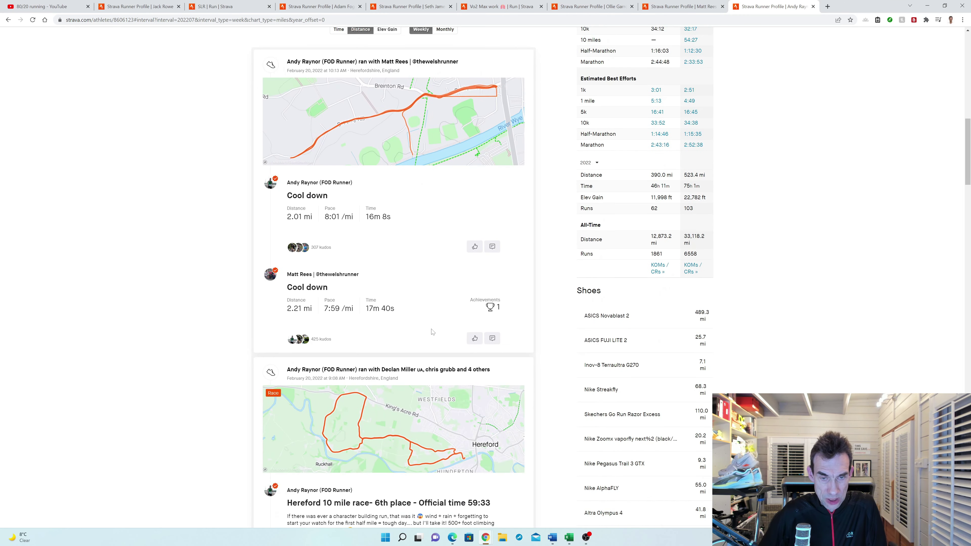
scroll(394, 418, "down", 1)
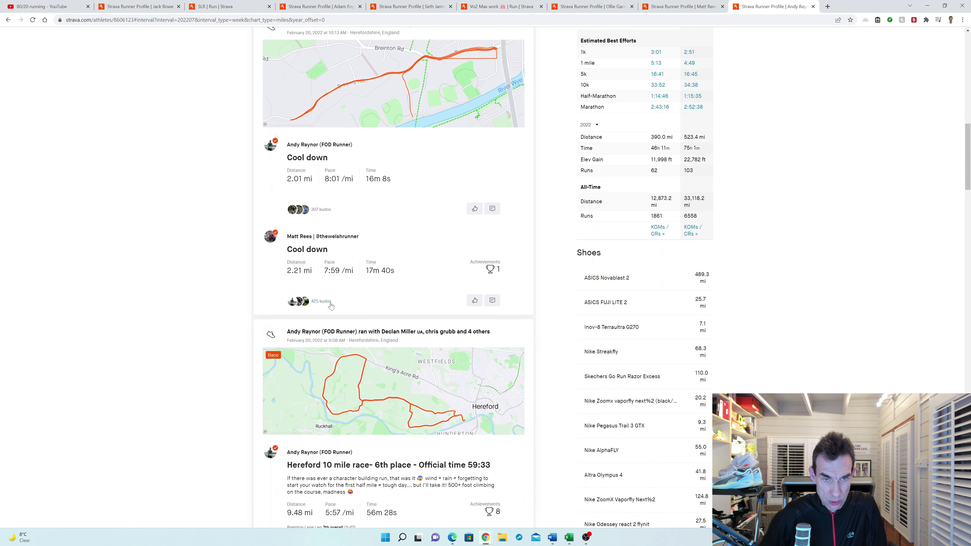
scroll(342, 409, "down", 1)
scroll(343, 409, "down", 2)
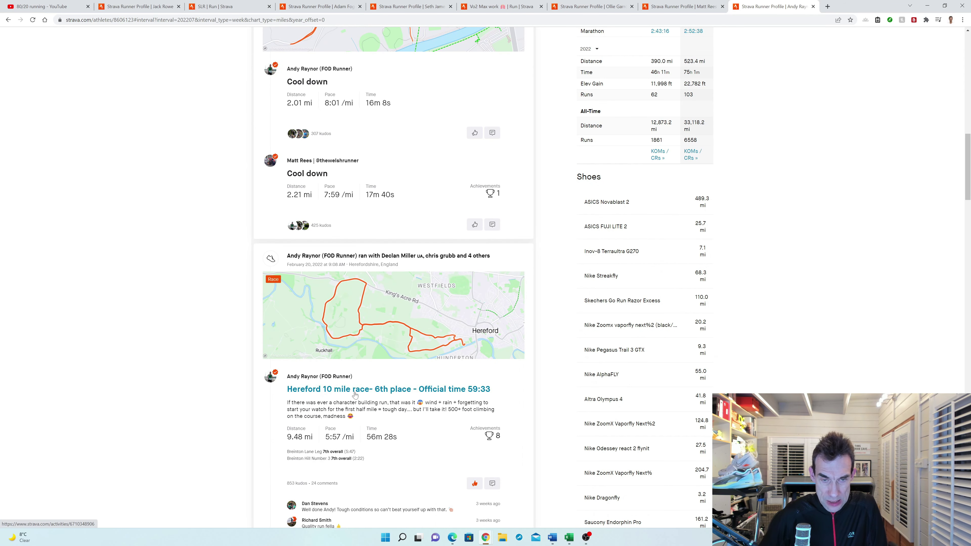
scroll(359, 370, "down", 6)
scroll(360, 369, "down", 12)
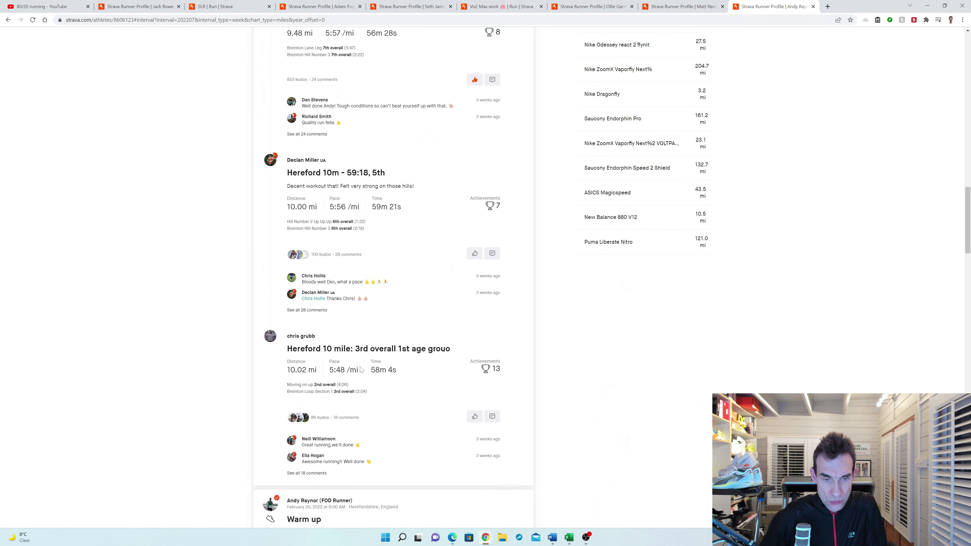
Review the distance, pace and time of the February Zwift Run - Watopia activity
scroll(345, 336, "down", 7)
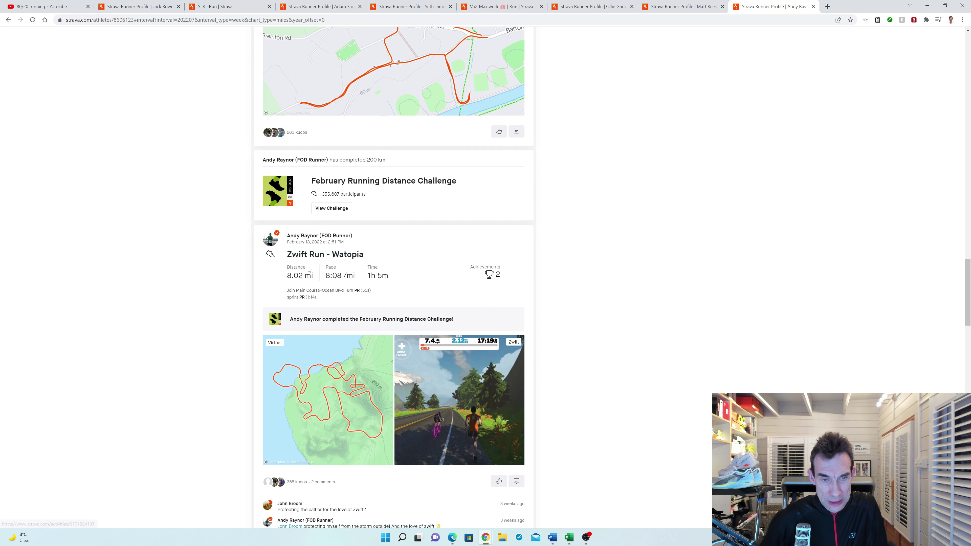
scroll(307, 264, "down", 1)
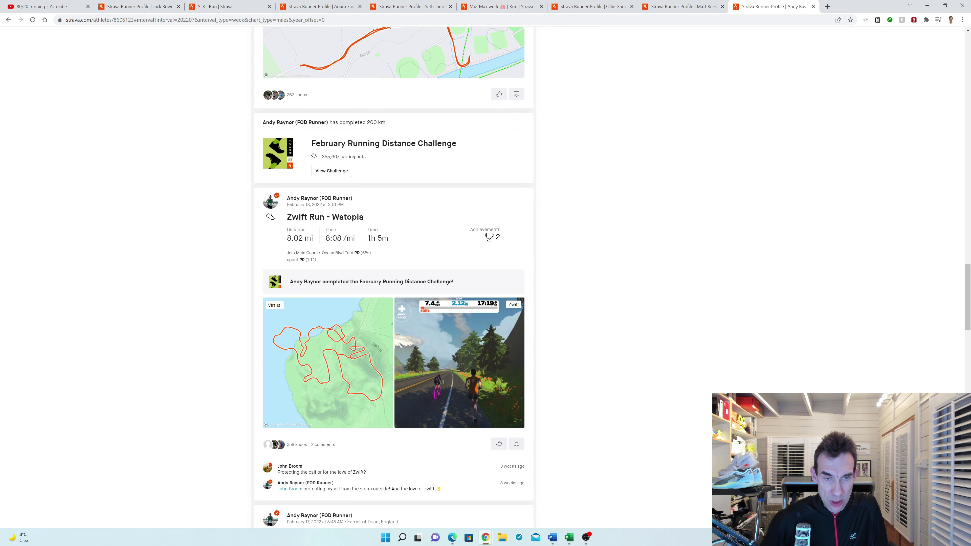
scroll(358, 251, "down", 4)
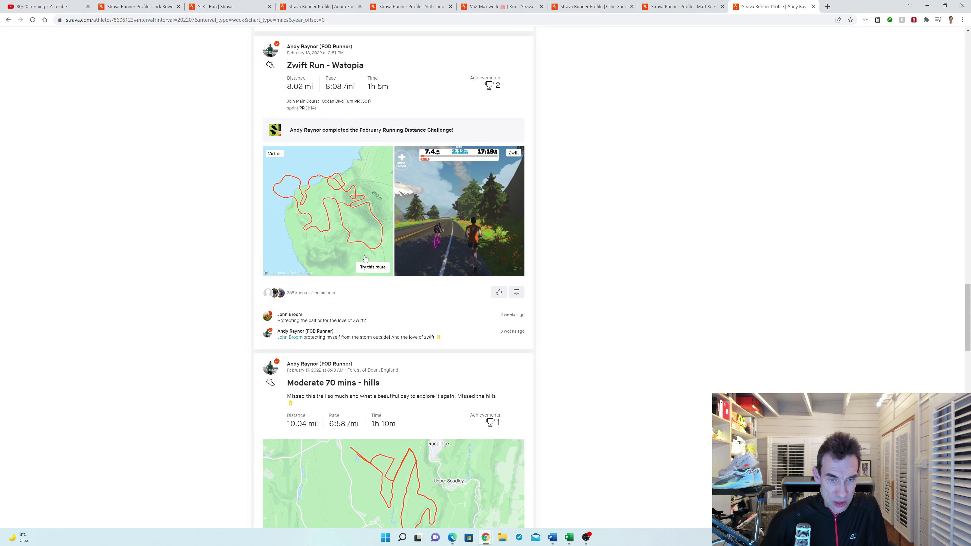
Examine the distance and pace of the February 17 Moderate 70 mins - hills run
scroll(365, 259, "down", 4)
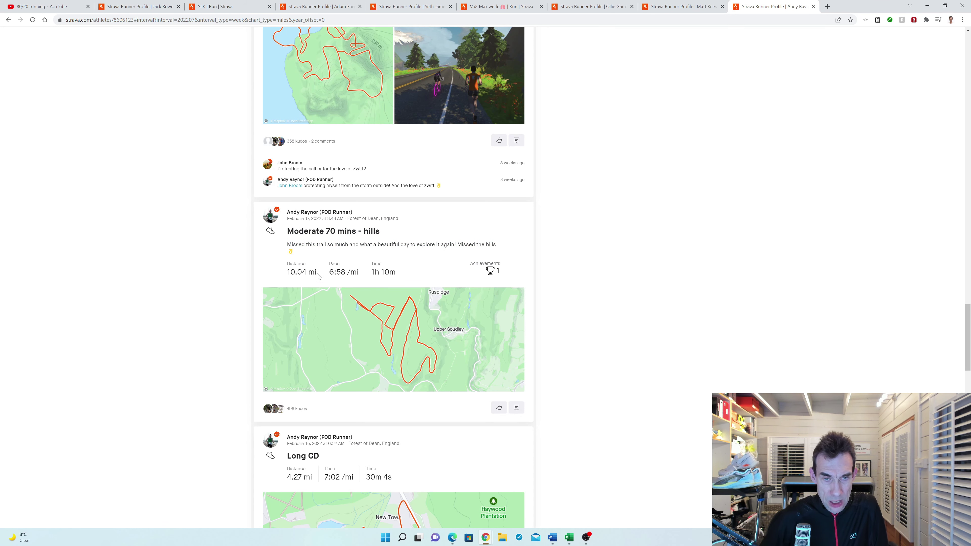
scroll(320, 276, "down", 1)
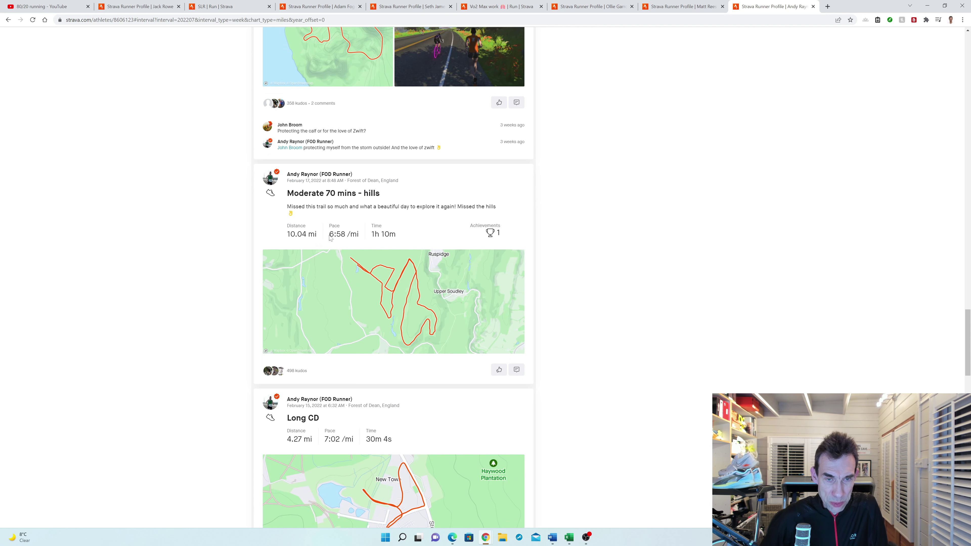
scroll(331, 239, "down", 2)
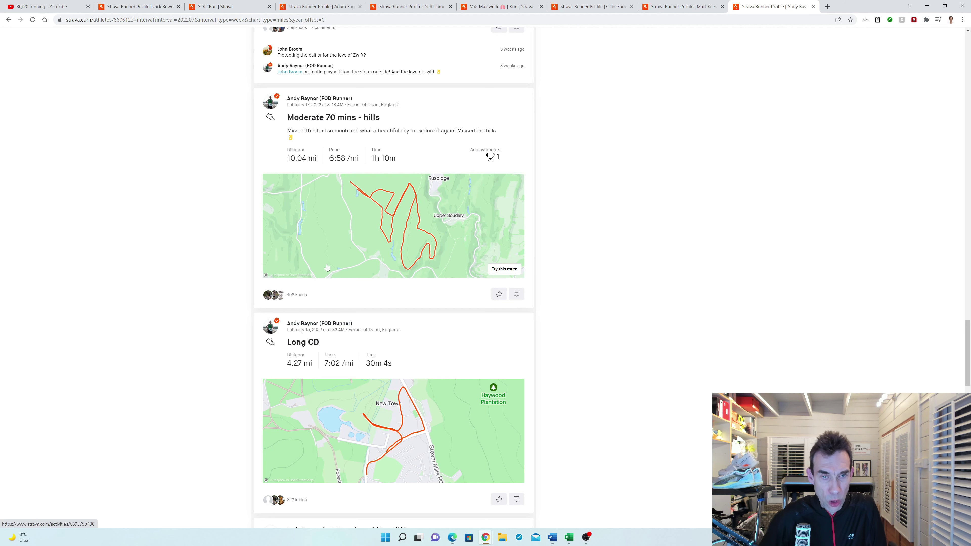
Review the February 15 Long CD run and the 3 x (3/2/1) w/ 60 seconds interval workout
scroll(328, 267, "down", 3)
scroll(331, 265, "down", 4)
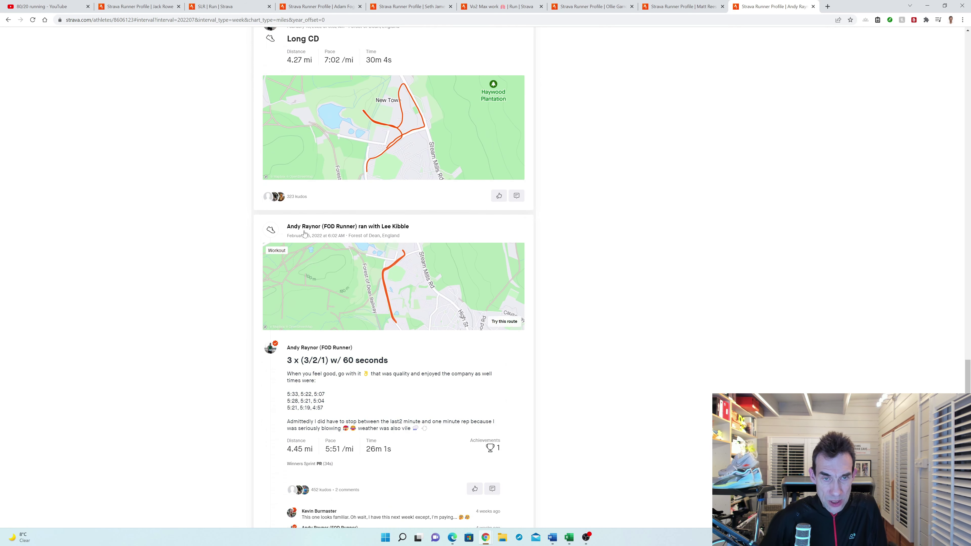
scroll(340, 263, "down", 8)
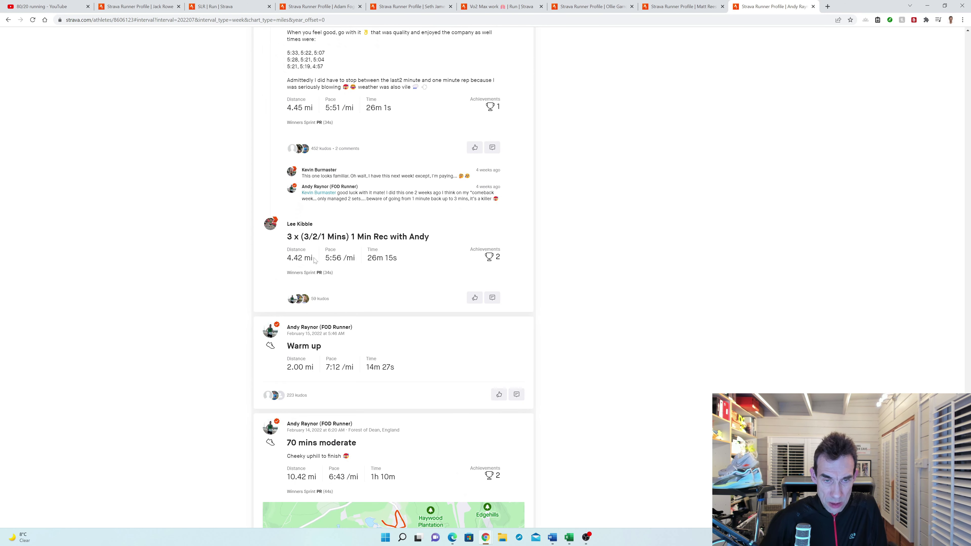
Review the February 15 Warm up and the February 14 70 mins moderate run
scroll(315, 261, "down", 3)
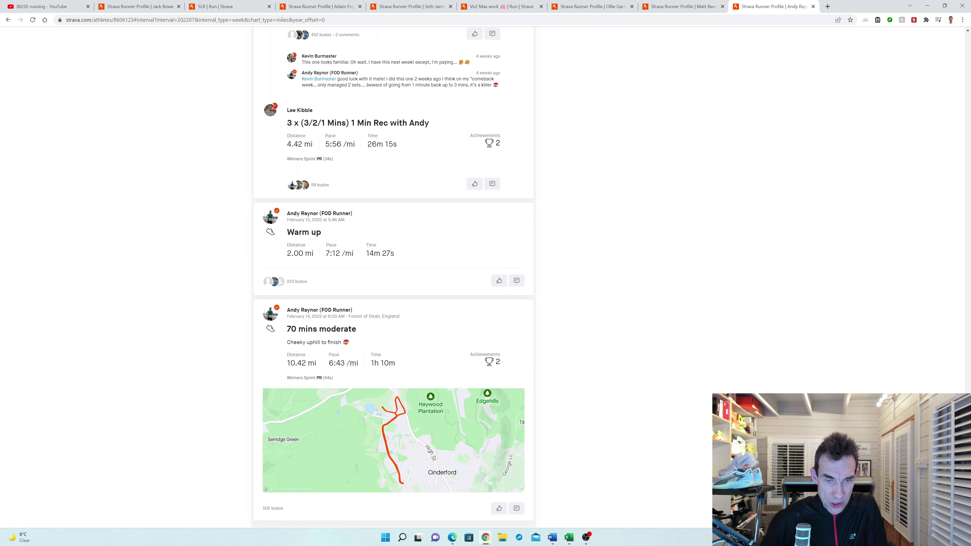
scroll(318, 292, "down", 2)
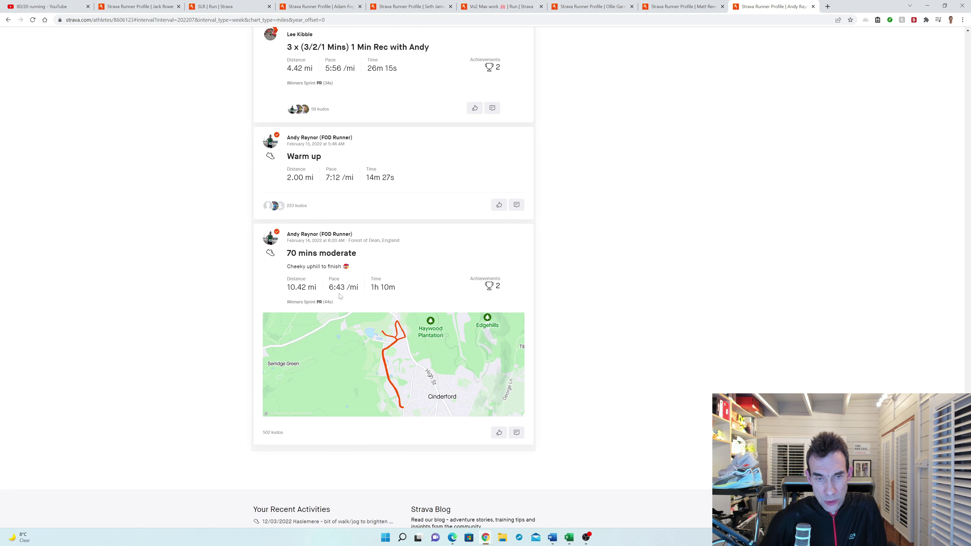
scroll(344, 298, "down", 2)
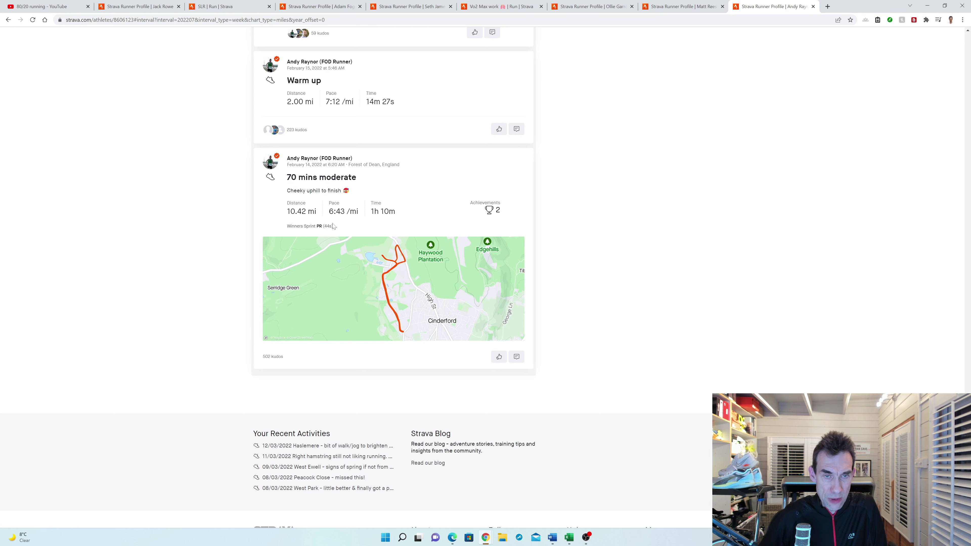
scroll(335, 232, "up", 2)
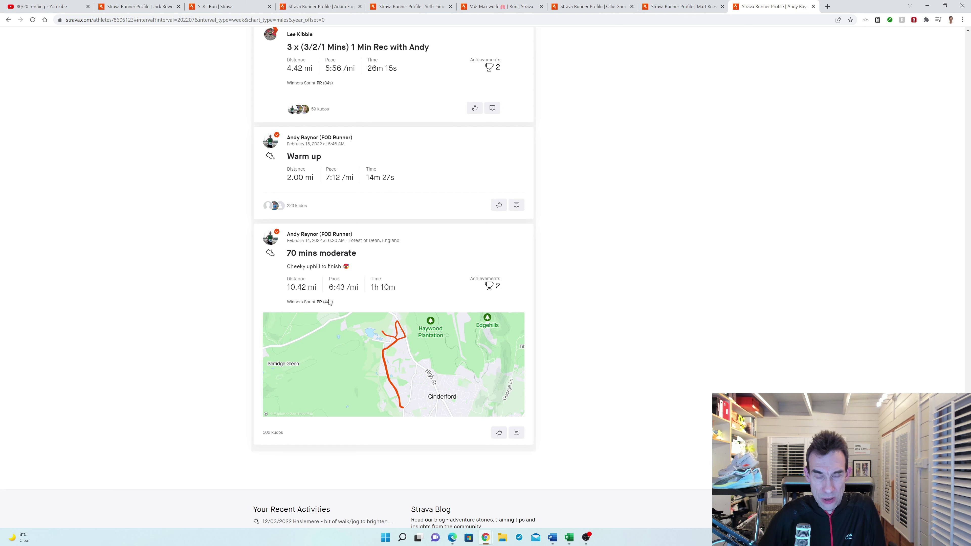
Recheck the paces of the February 15 Warm up and the 3 x (3/2/1) w/ 60 seconds interval workout
scroll(331, 306, "up", 6)
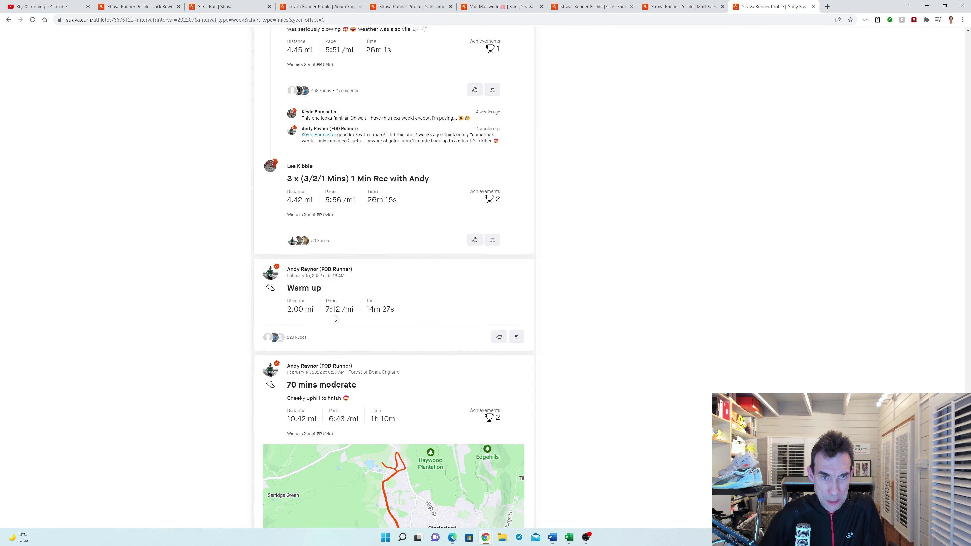
scroll(337, 319, "up", 1)
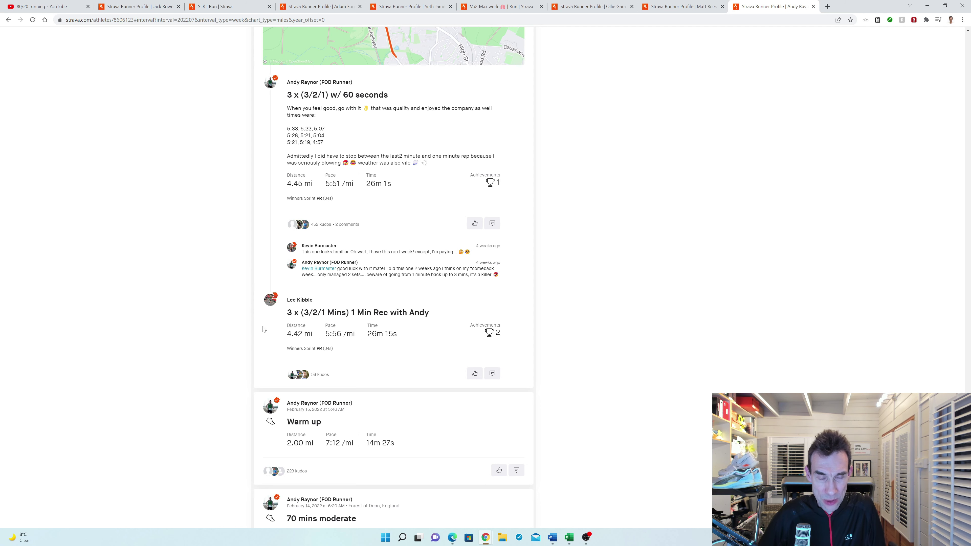
Switch to the Excel sheet, open the row 27 YouTuber's Strava profile, and display the week of January 3 to 9, 2022
key("alt+Tab")
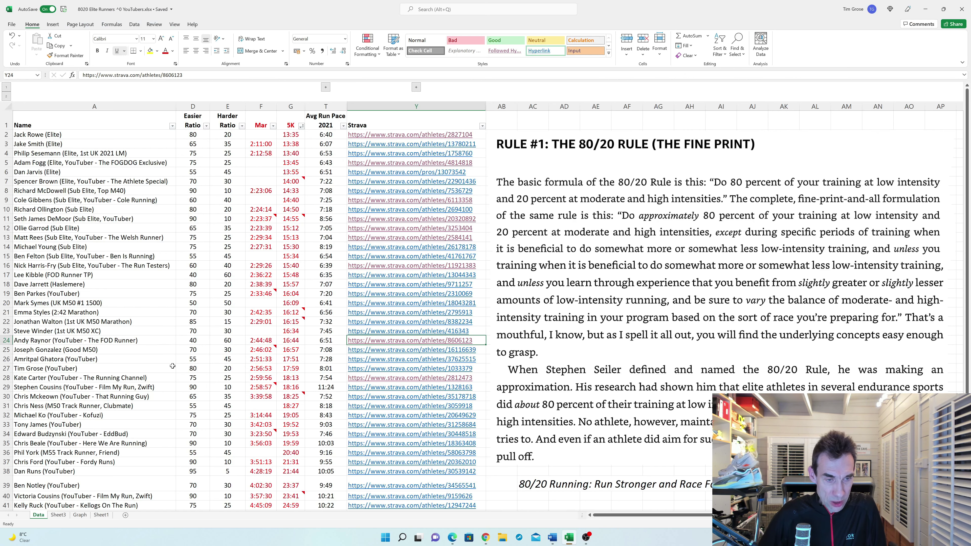
left_click(354, 369)
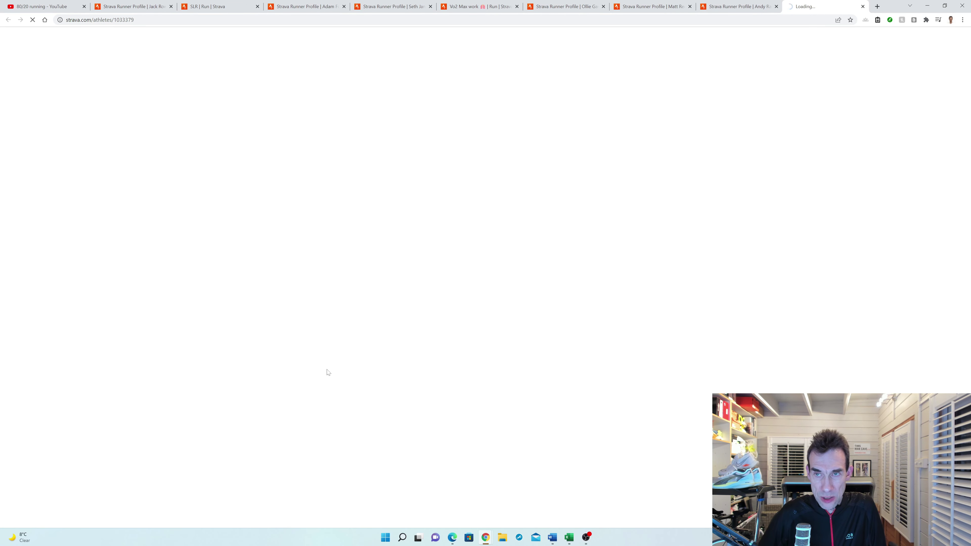
scroll(435, 343, "down", 5)
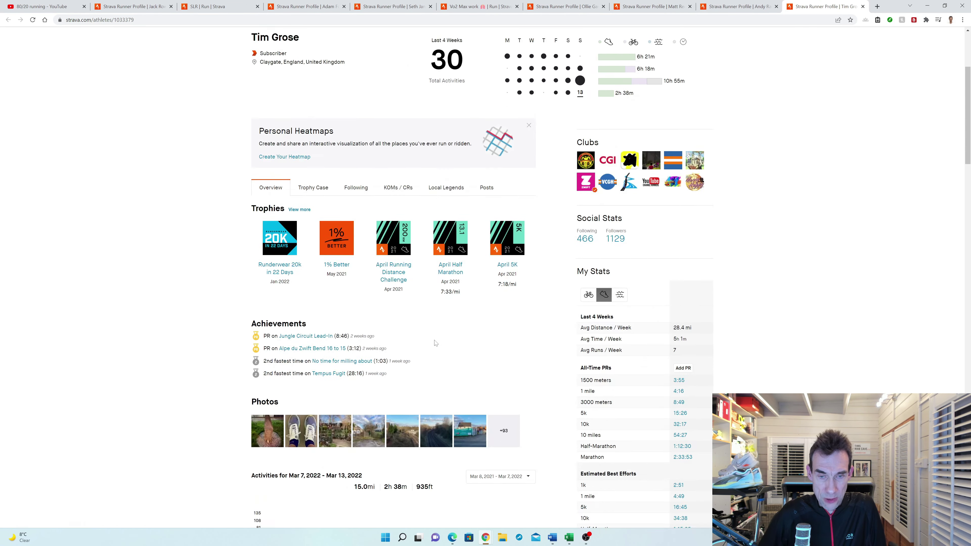
scroll(435, 343, "down", 8)
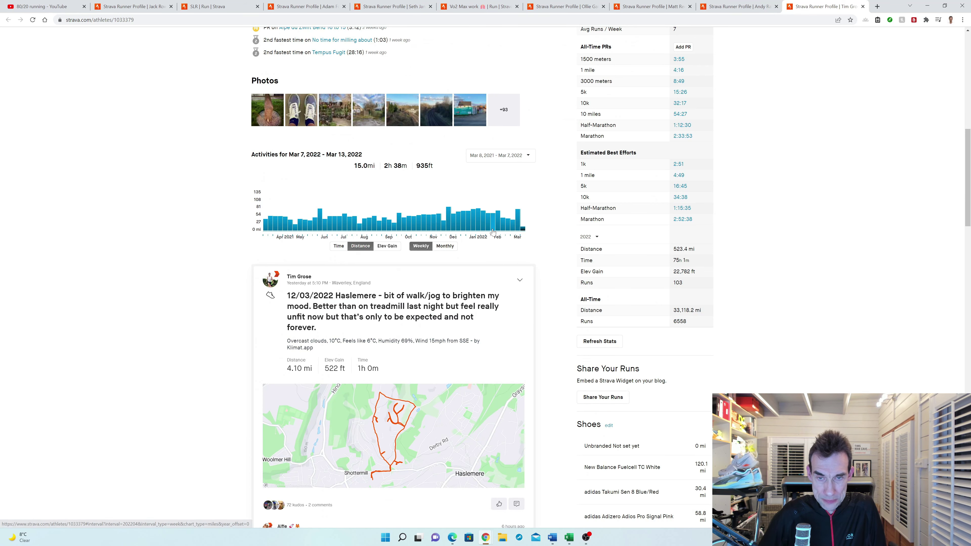
left_click(478, 224)
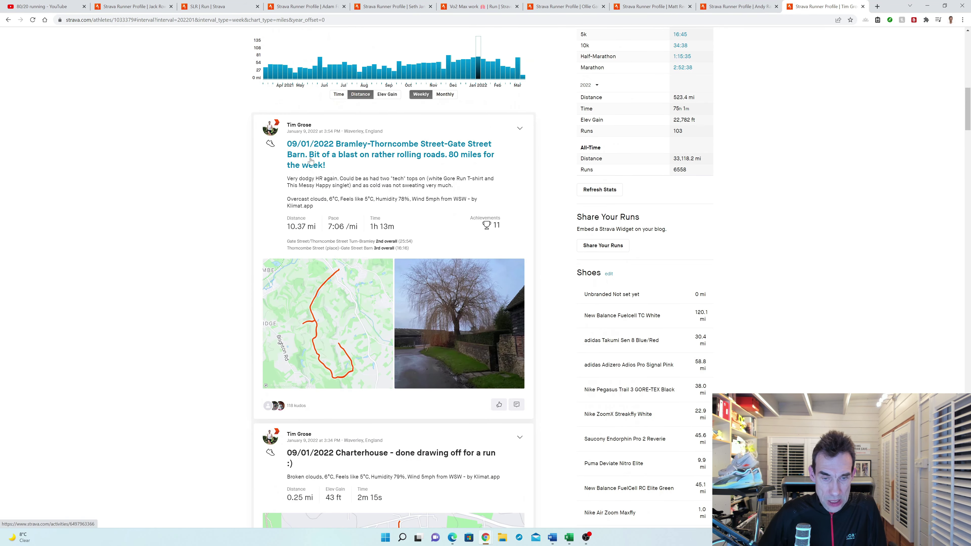
Examine the distance, pace and description of the January 9 Bramley-Thorncombe Street-Gate Street Barn run
scroll(371, 451, "down", 2)
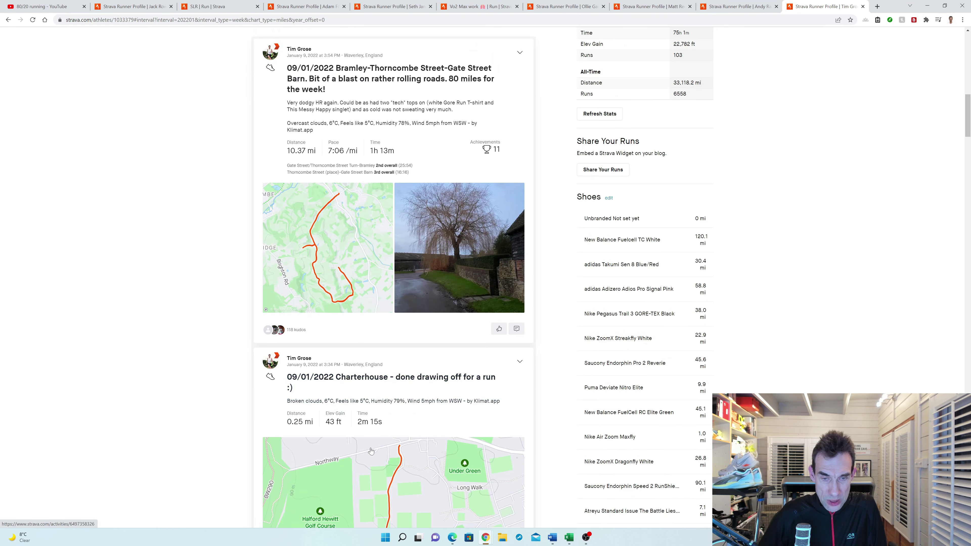
scroll(371, 451, "up", 2)
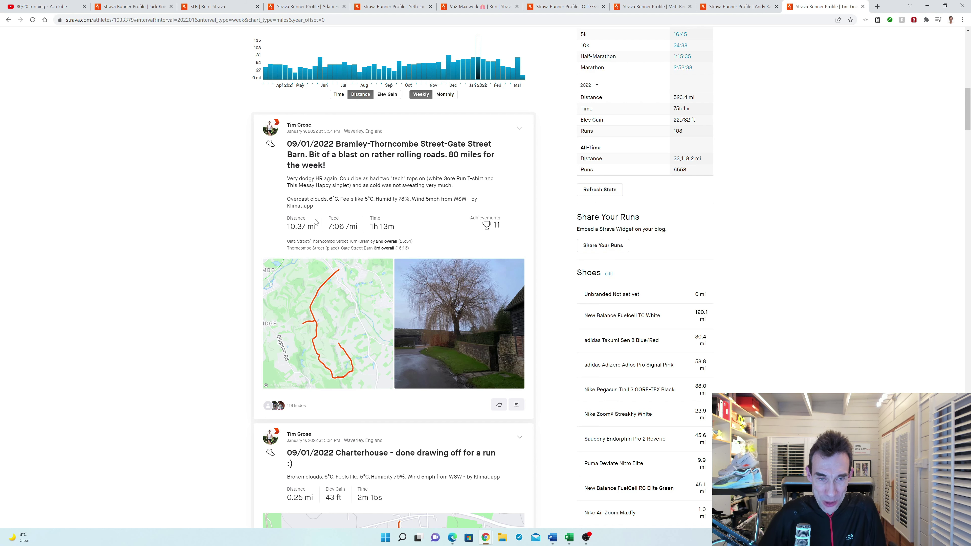
scroll(347, 239, "down", 5)
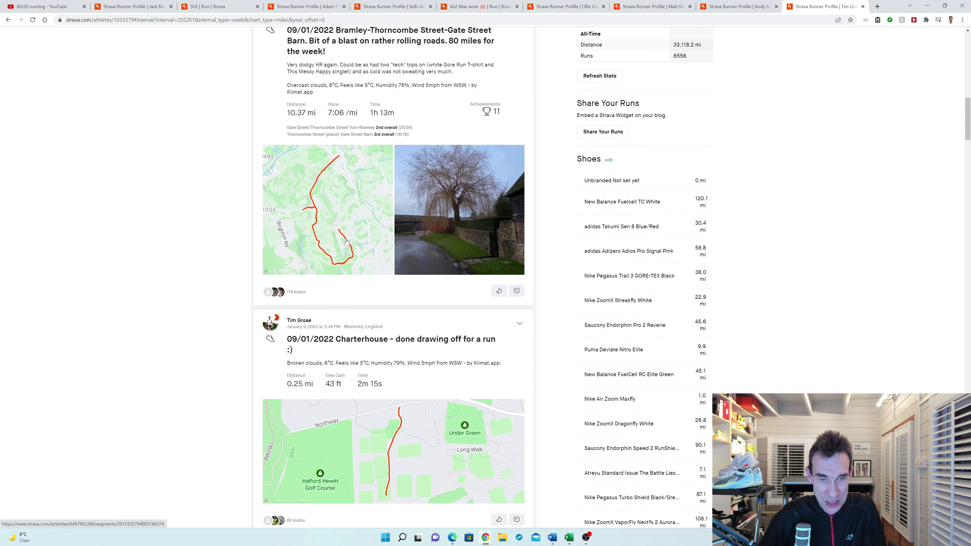
scroll(346, 239, "down", 5)
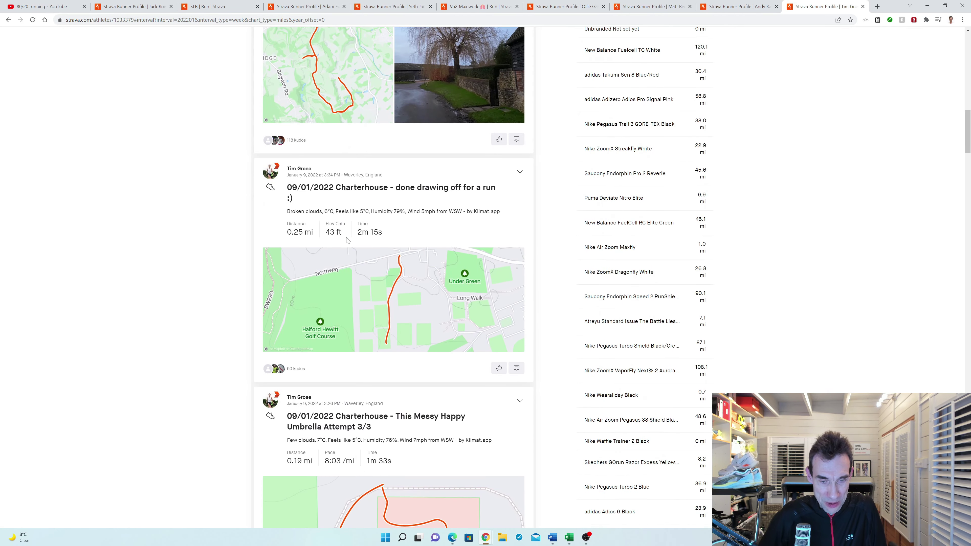
scroll(340, 285, "up", 13)
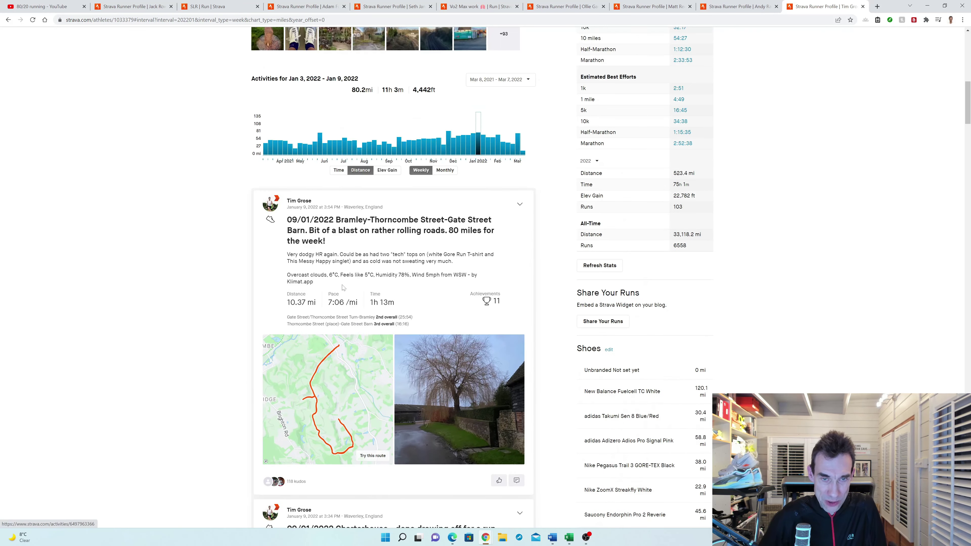
Look through the three short January 9 Charterhouse - This Messy Happy Umbrella attempts
scroll(344, 314, "down", 19)
scroll(345, 334, "down", 4)
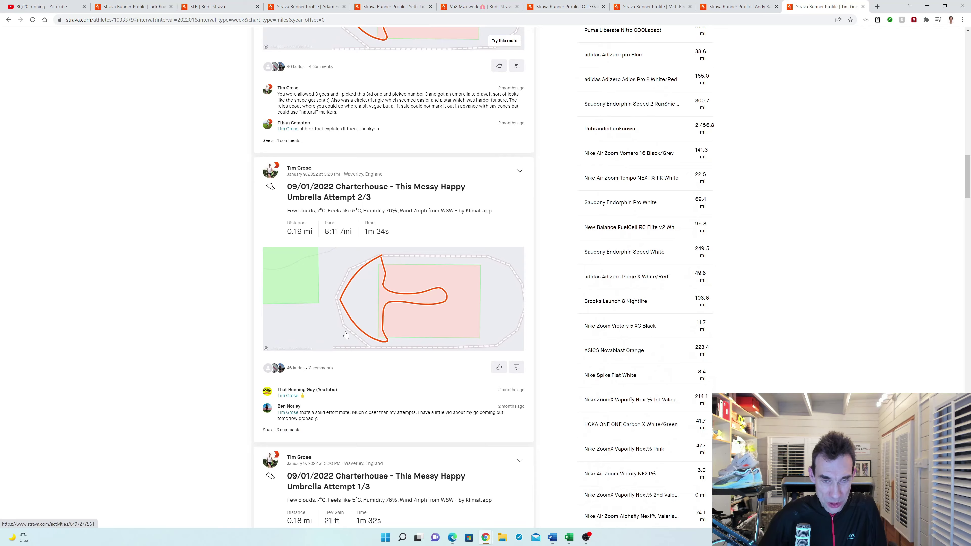
scroll(346, 334, "up", 6)
scroll(346, 334, "up", 5)
scroll(346, 335, "down", 11)
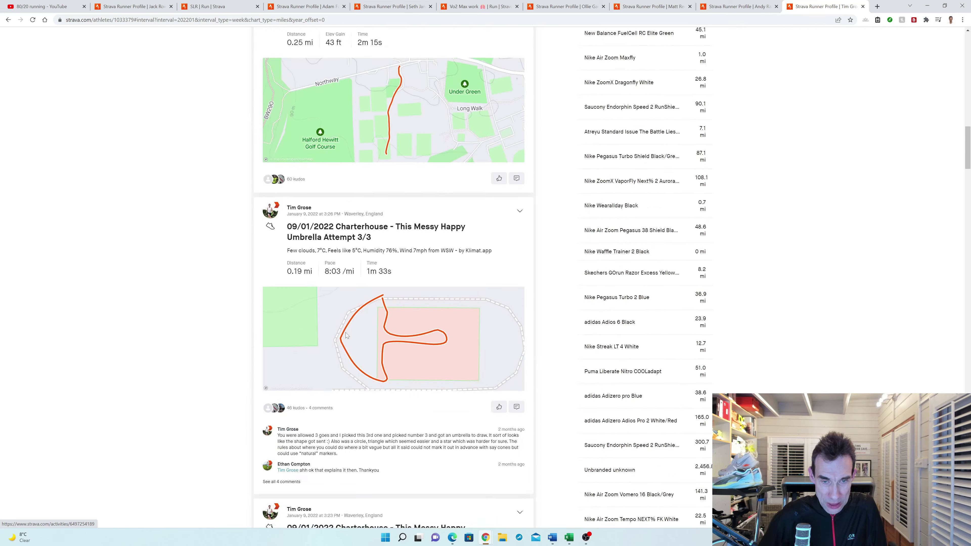
scroll(346, 335, "down", 11)
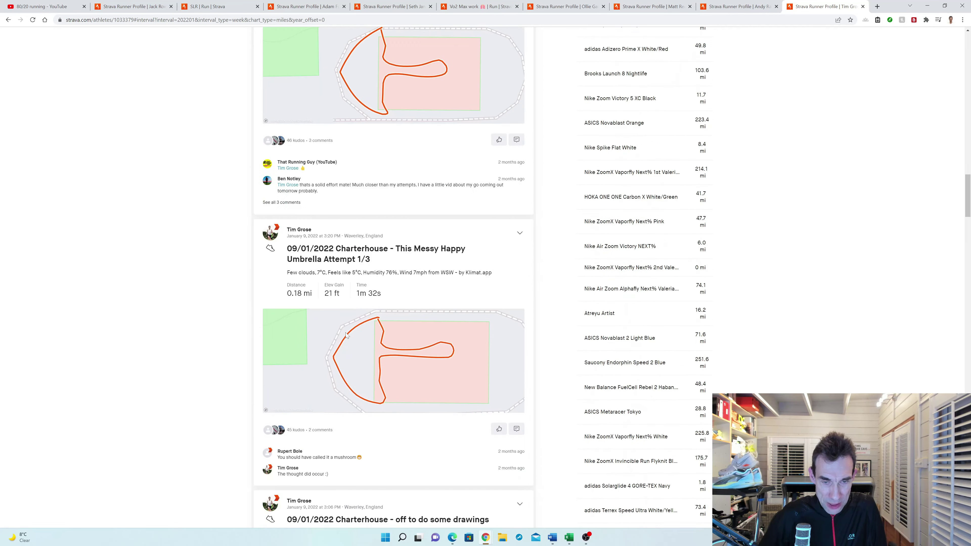
Review the January 8 Haslemere Hilly & Wet run and the January 7 Back on Zwift Run activity
scroll(346, 335, "down", 15)
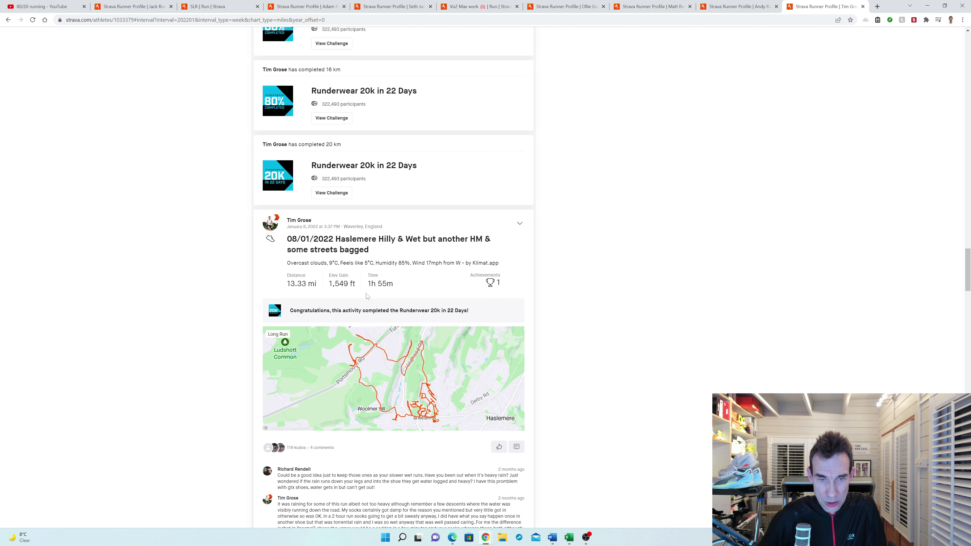
scroll(385, 294, "down", 6)
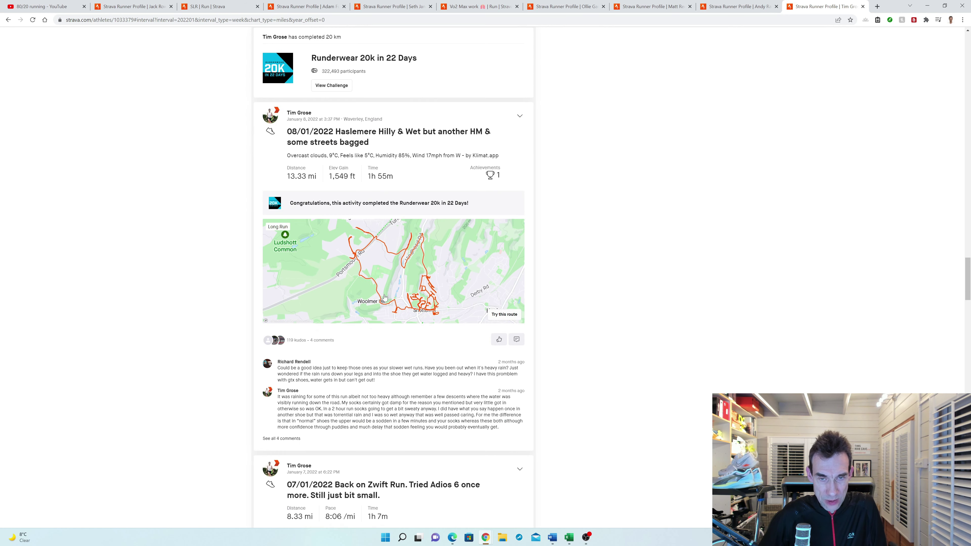
scroll(384, 296, "down", 2)
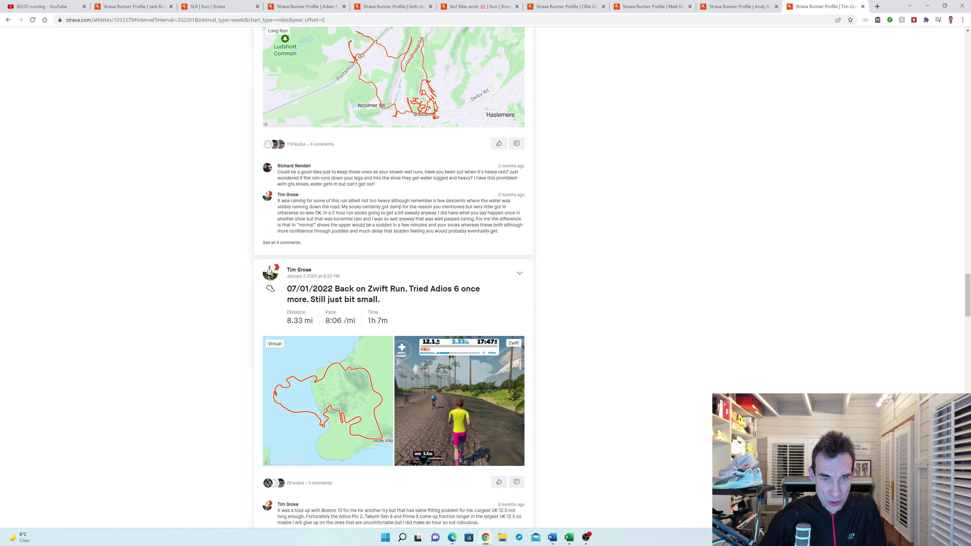
scroll(342, 329, "down", 5)
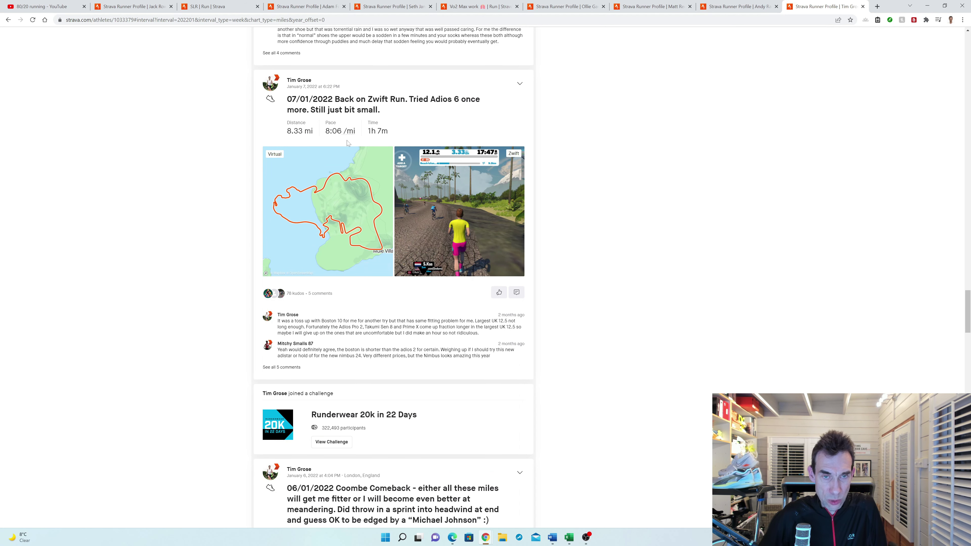
Examine the distance, pace and time of the January 6 Coombe Comeback run
scroll(354, 226, "down", 3)
scroll(356, 232, "down", 2)
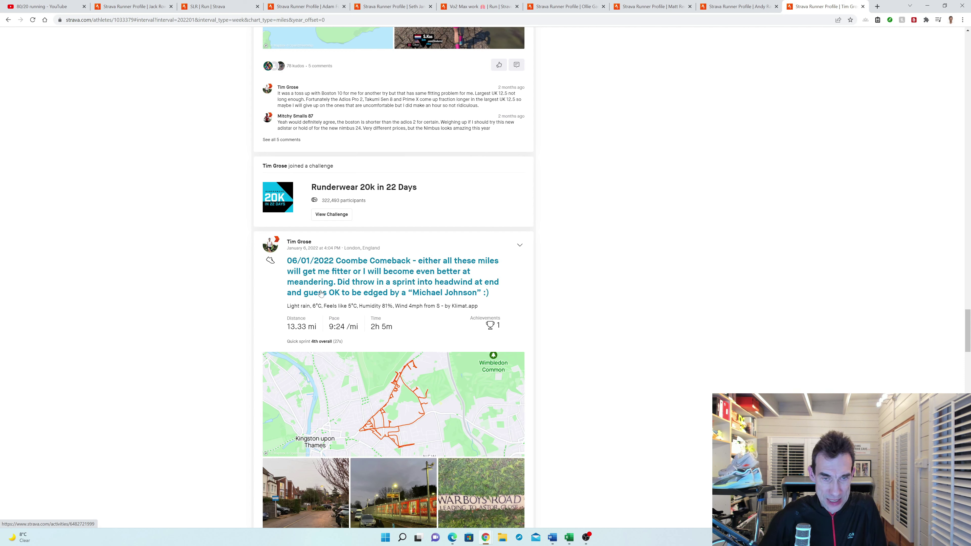
scroll(319, 293, "down", 2)
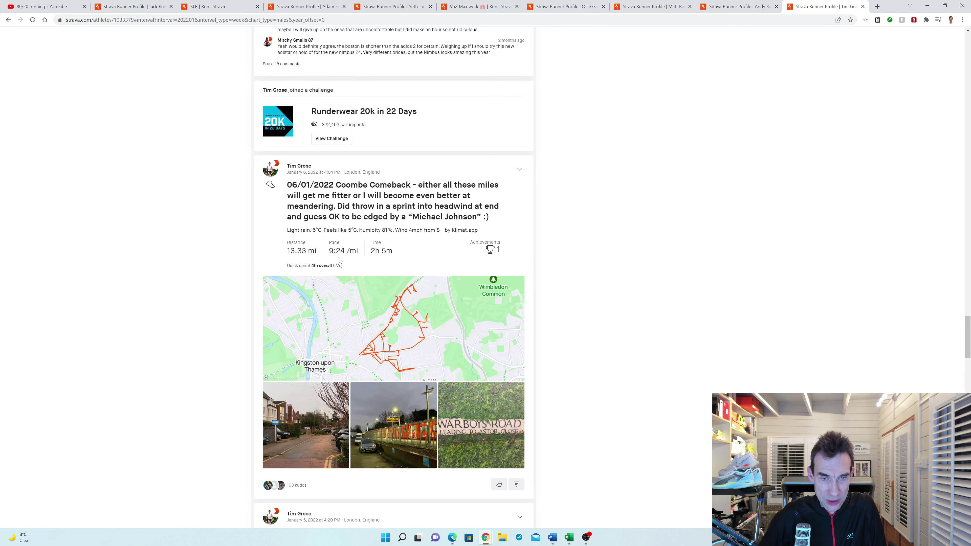
Review the paces of the January 5 Coombe Canter and the January 4 Surbiton & Kingston Streets runs
scroll(339, 261, "down", 3)
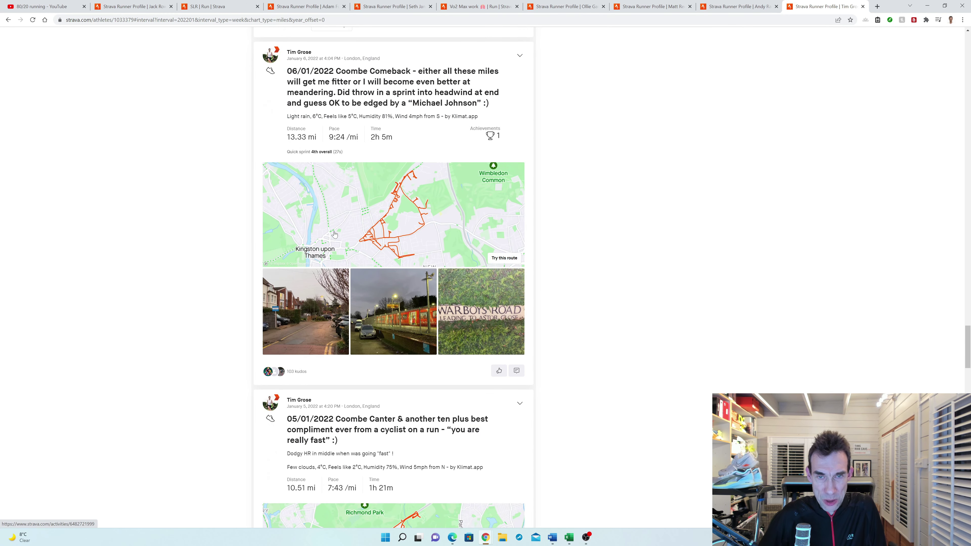
scroll(342, 249, "down", 3)
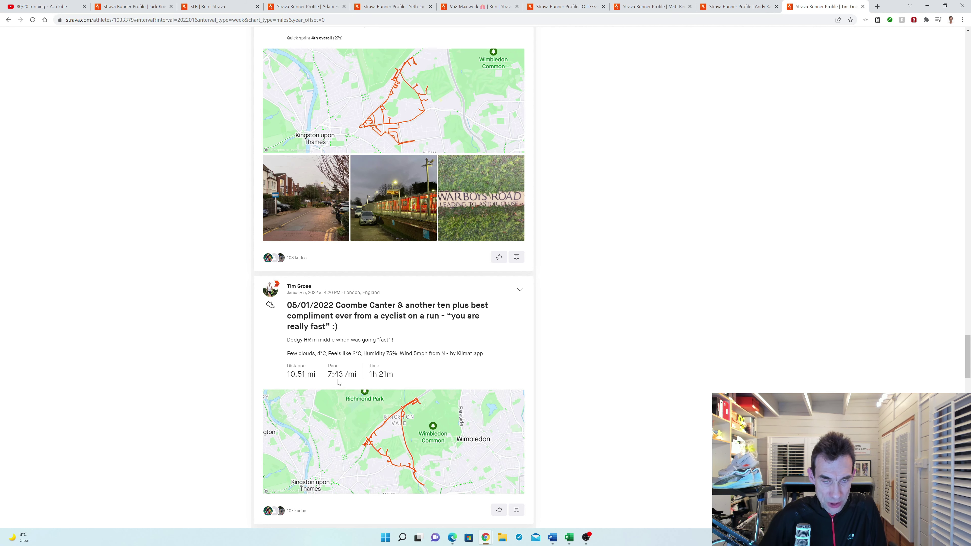
scroll(325, 306, "down", 2)
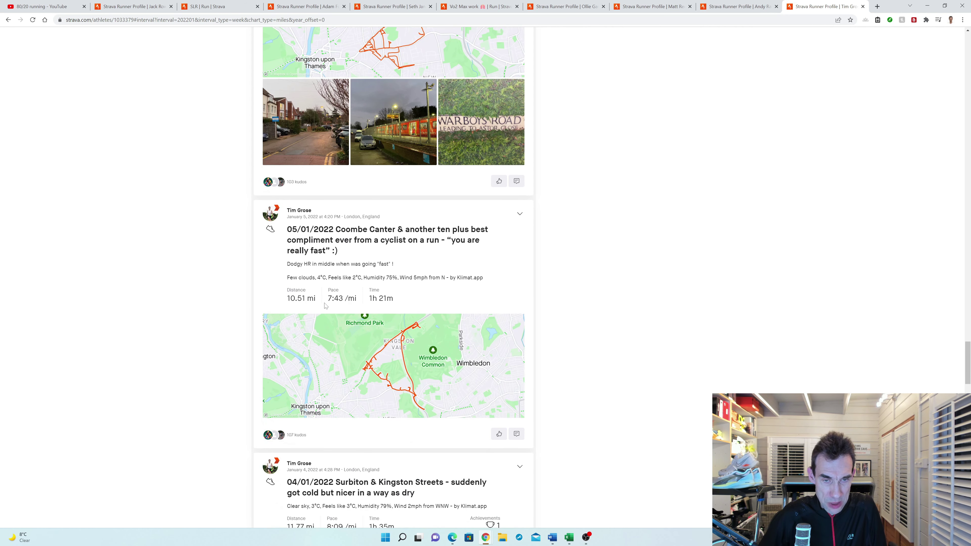
scroll(327, 306, "down", 6)
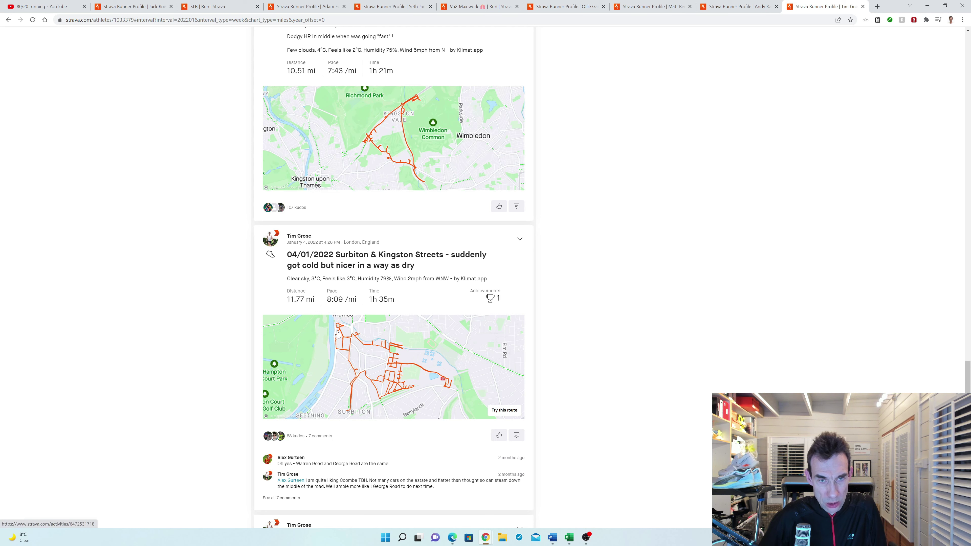
scroll(338, 334, "up", 1)
scroll(337, 334, "down", 2)
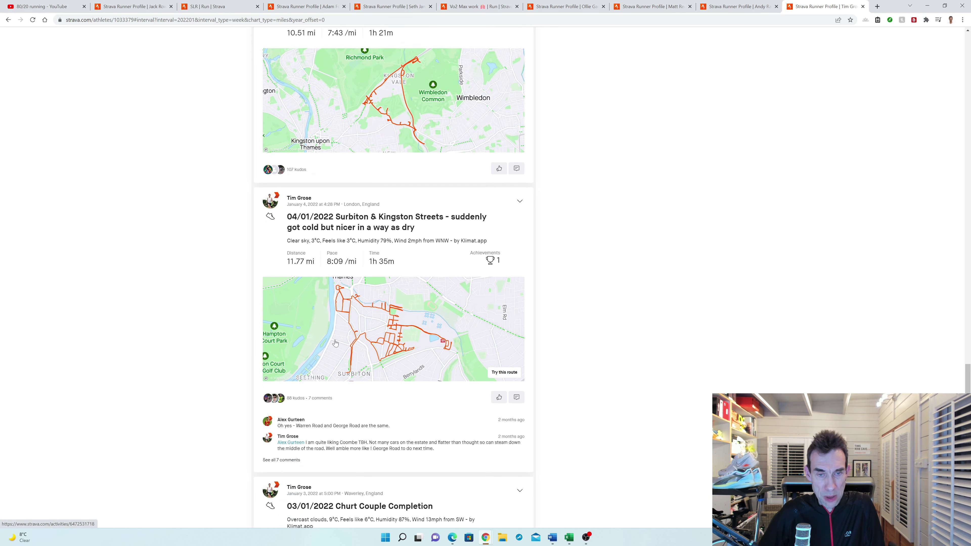
Review the January 3 Churt Couple Completion and Charterhouse runs at the start of the week
scroll(337, 337, "down", 2)
scroll(336, 337, "down", 5)
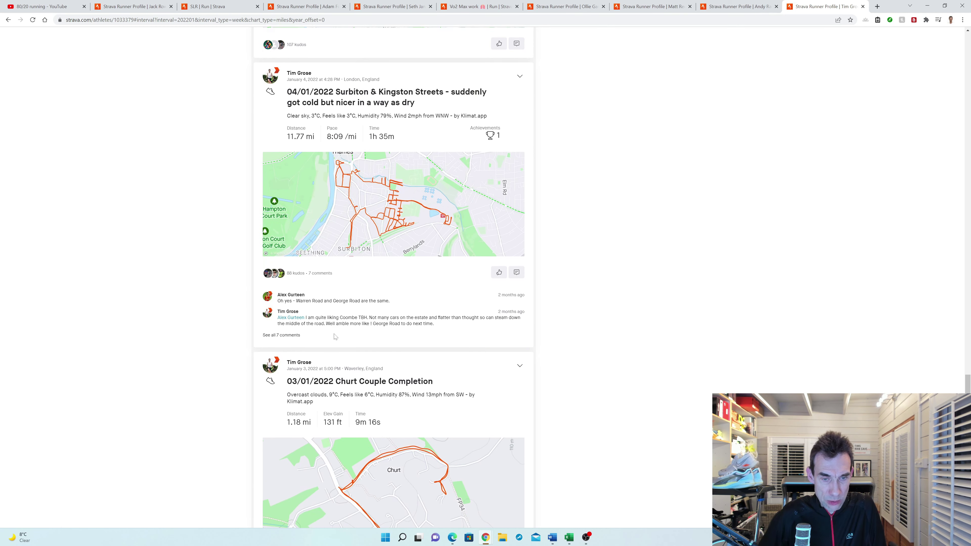
scroll(333, 337, "down", 15)
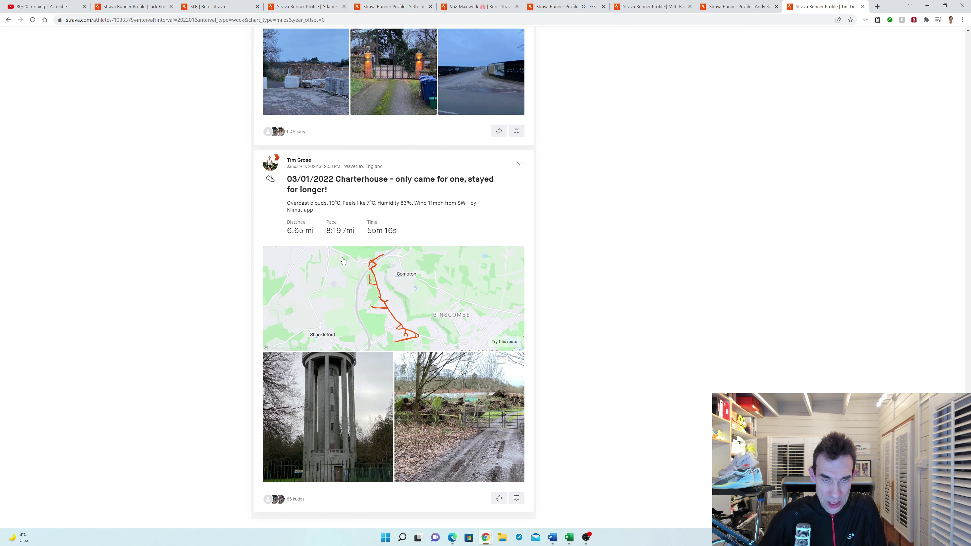
scroll(344, 325, "down", 6)
Display the week of January 10 to 16, 2022 and examine the January 16 Frensham Fun run
scroll(344, 325, "up", 6)
scroll(343, 325, "up", 15)
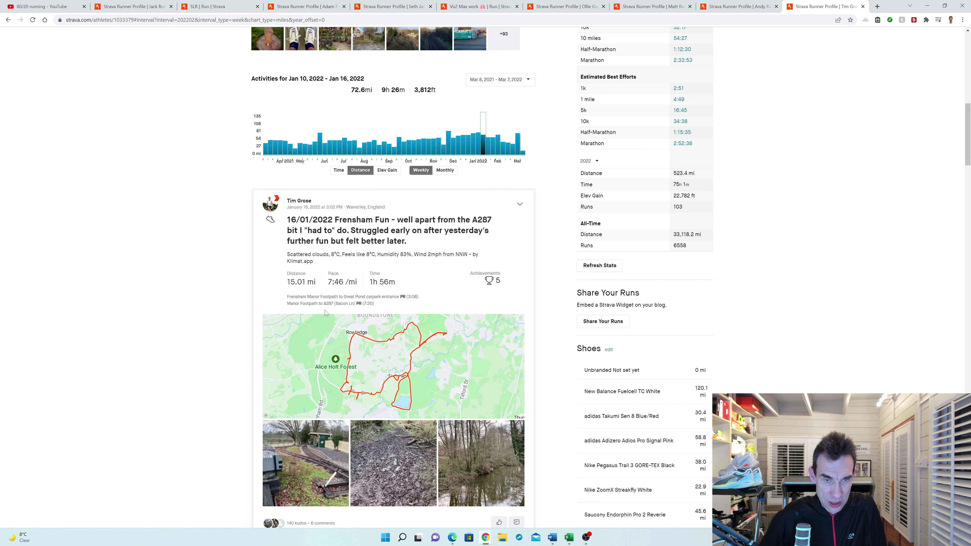
scroll(324, 310, "down", 5)
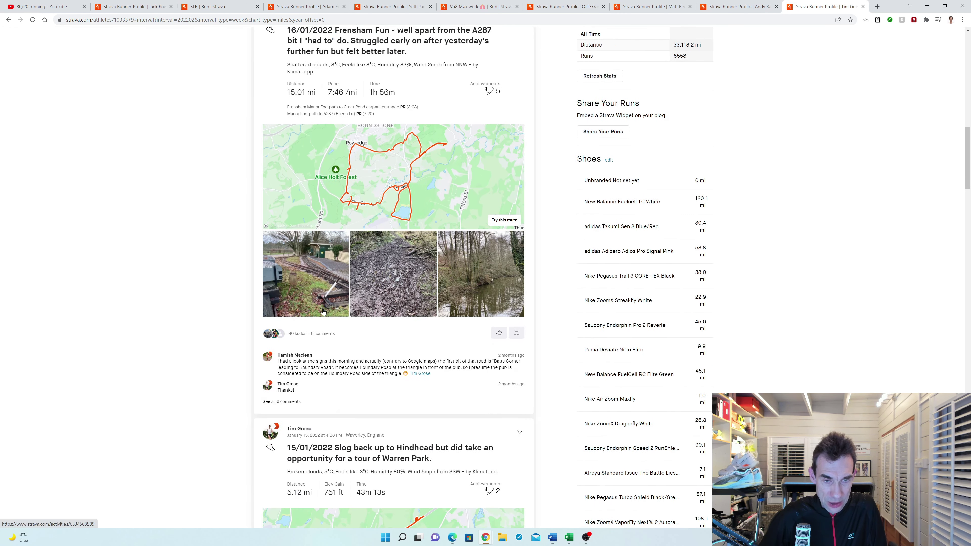
scroll(324, 311, "down", 1)
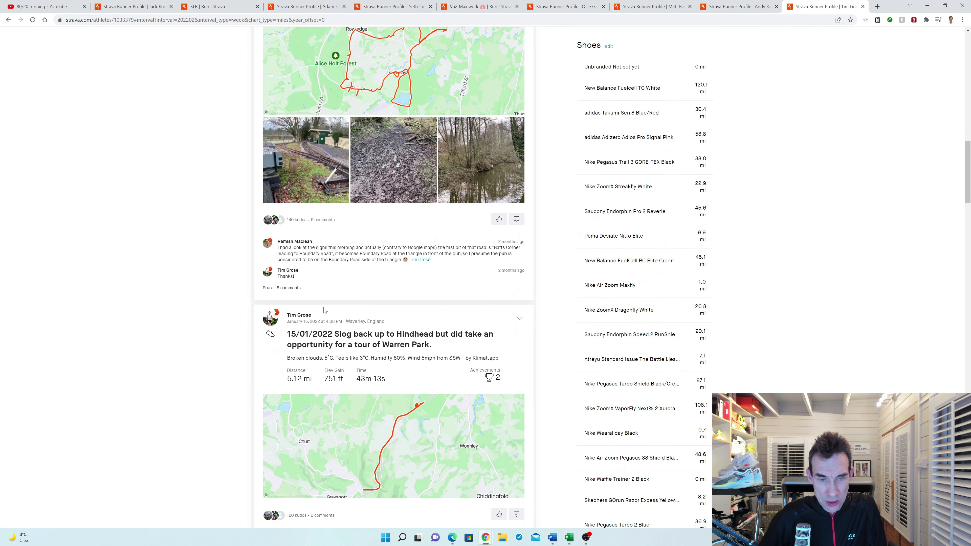
scroll(324, 309, "up", 5)
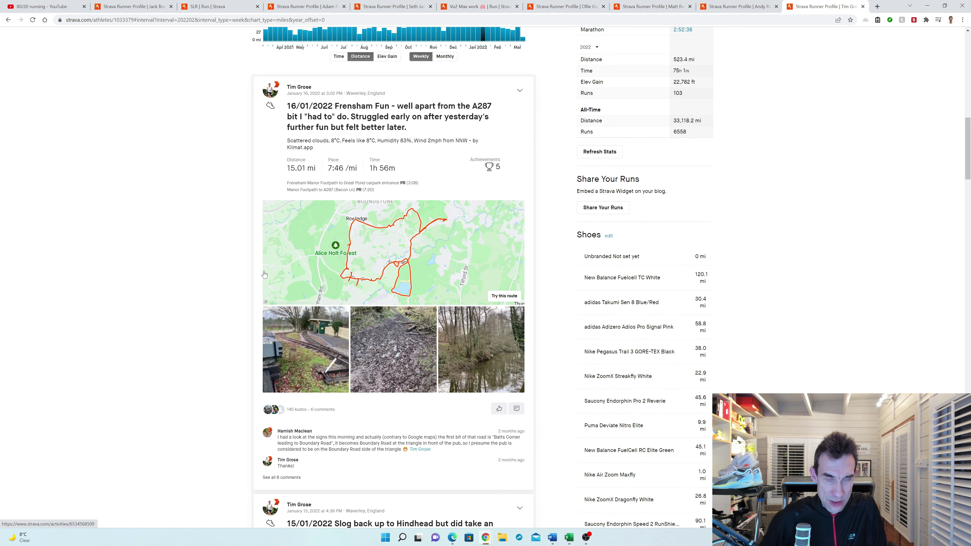
Review the January 15 slog back up to Hindhead and the Hindhead 7K Ekiden Relay race
scroll(267, 277, "down", 1)
scroll(268, 277, "down", 4)
scroll(285, 283, "down", 2)
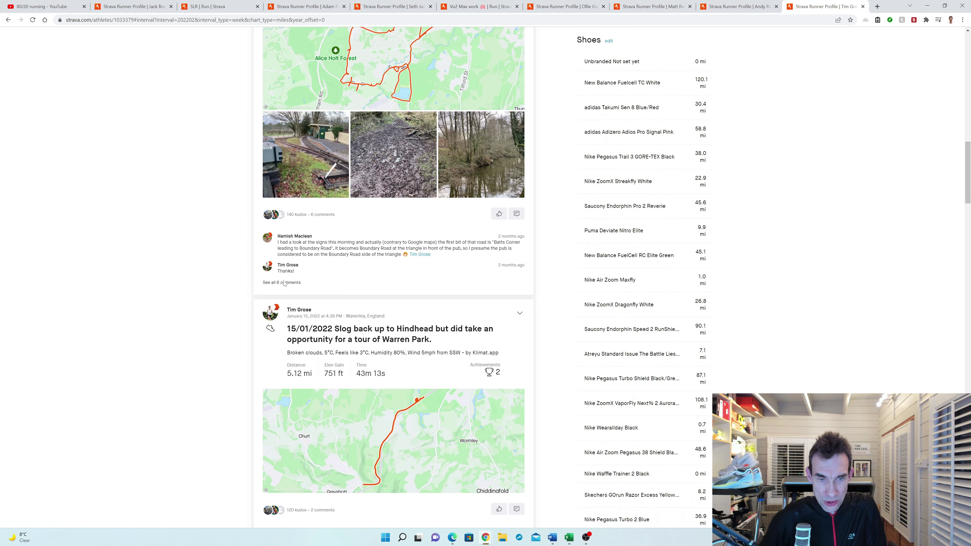
scroll(285, 283, "down", 2)
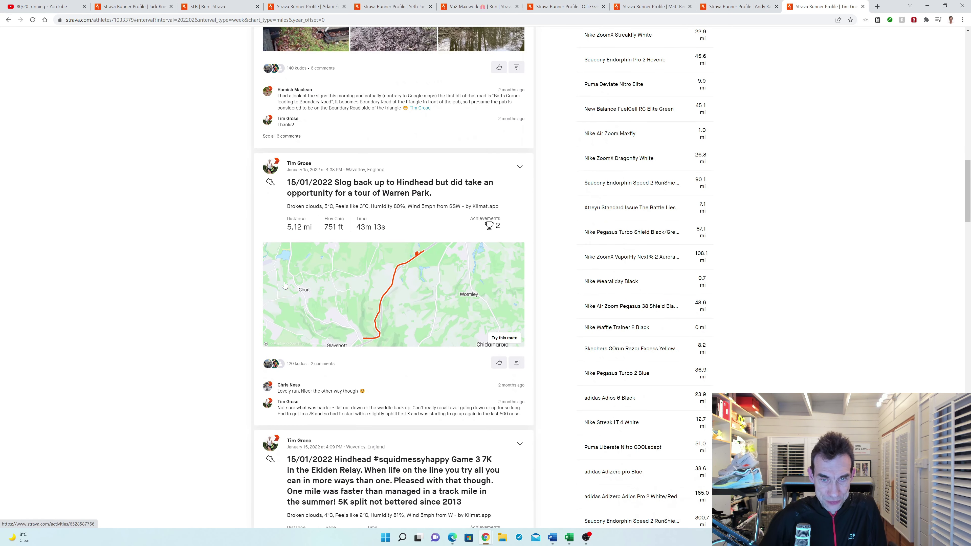
scroll(285, 284, "down", 6)
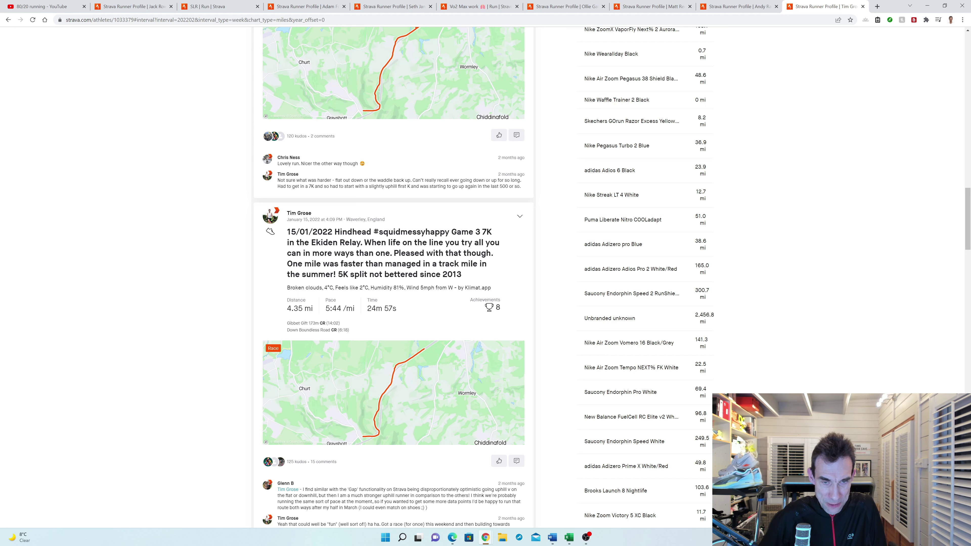
Review the January 15 Hindhead Ekiden Relay race comments and the Hindhead WU run recorded before it
scroll(382, 303, "down", 3)
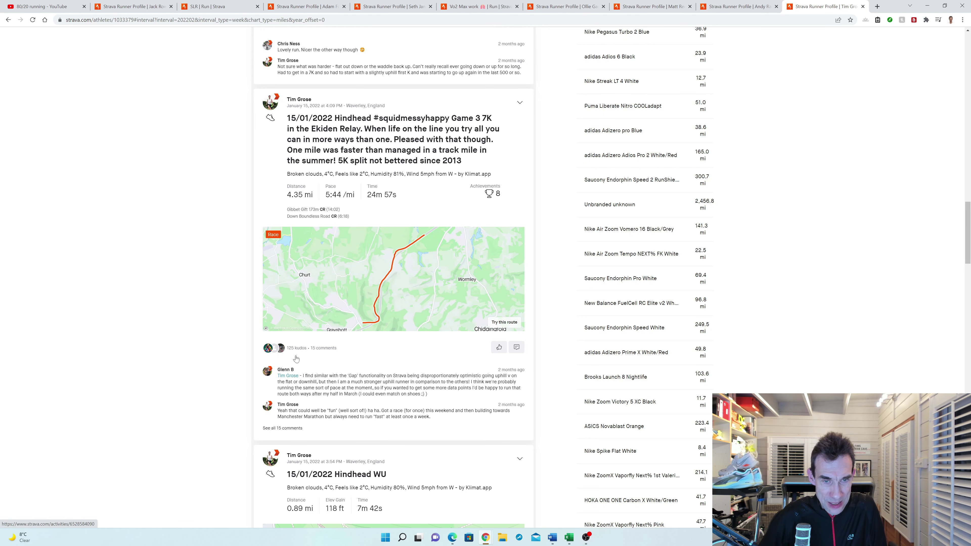
scroll(264, 385, "down", 1)
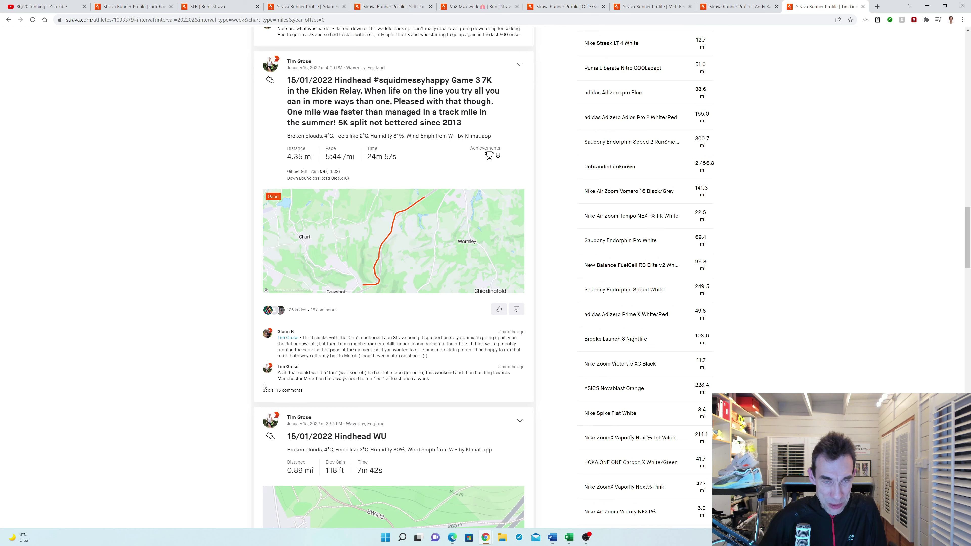
scroll(322, 267, "up", 3)
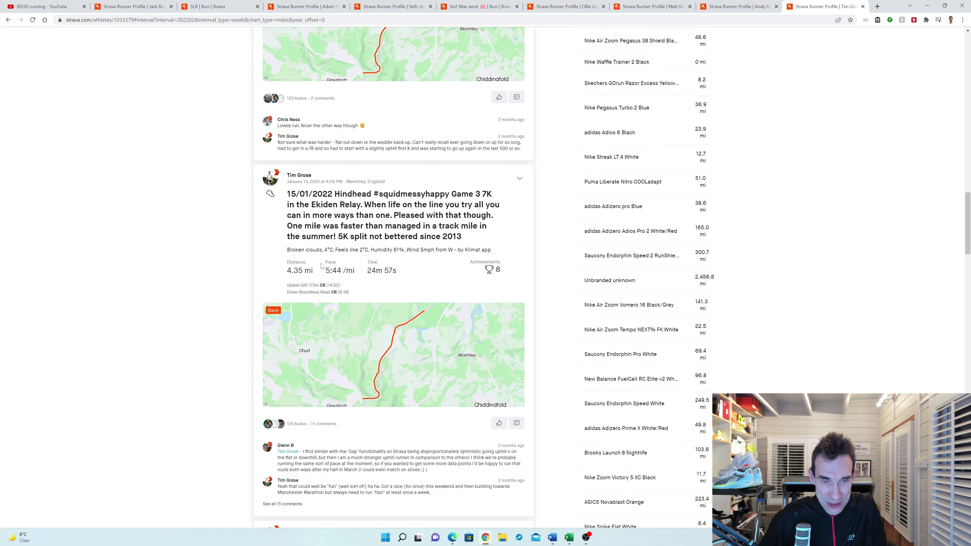
scroll(326, 251, "down", 13)
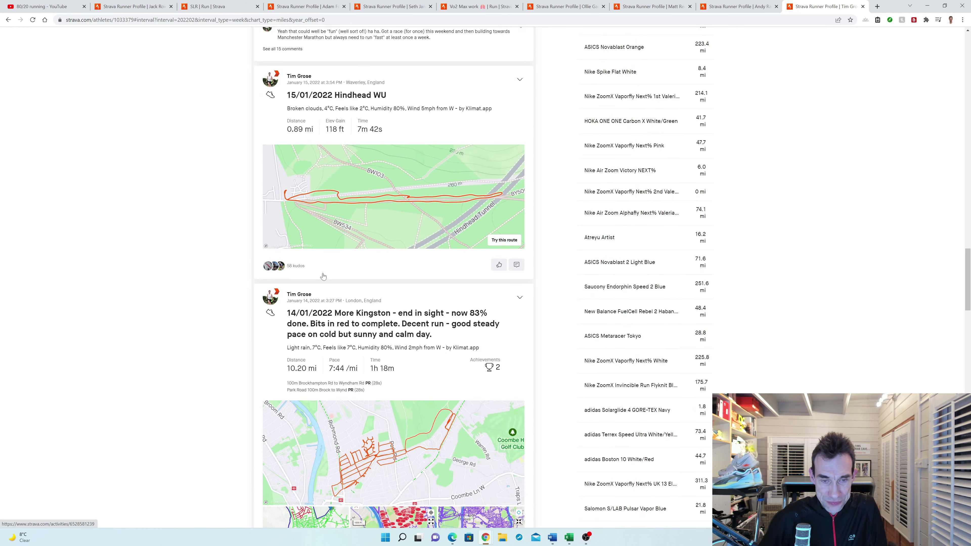
scroll(298, 329, "down", 1)
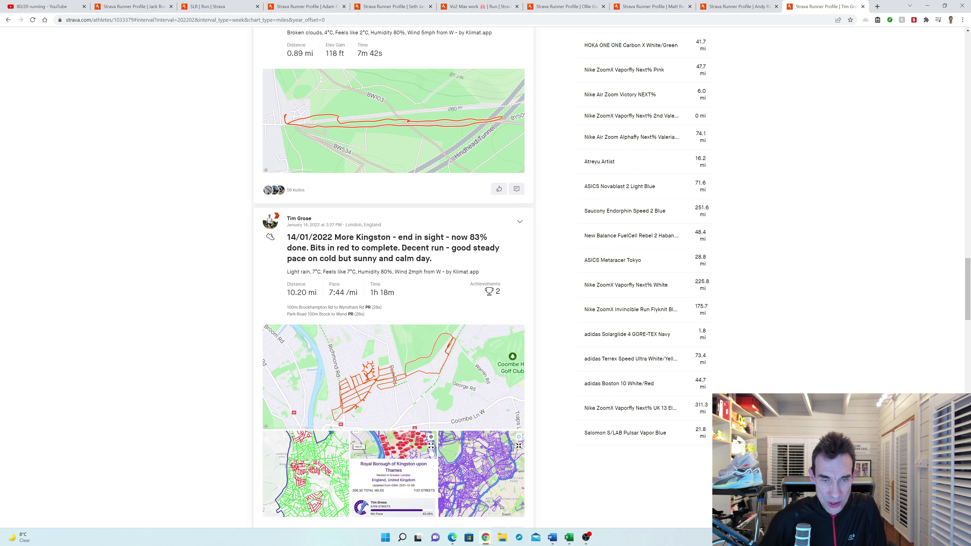
scroll(331, 309, "up", 3)
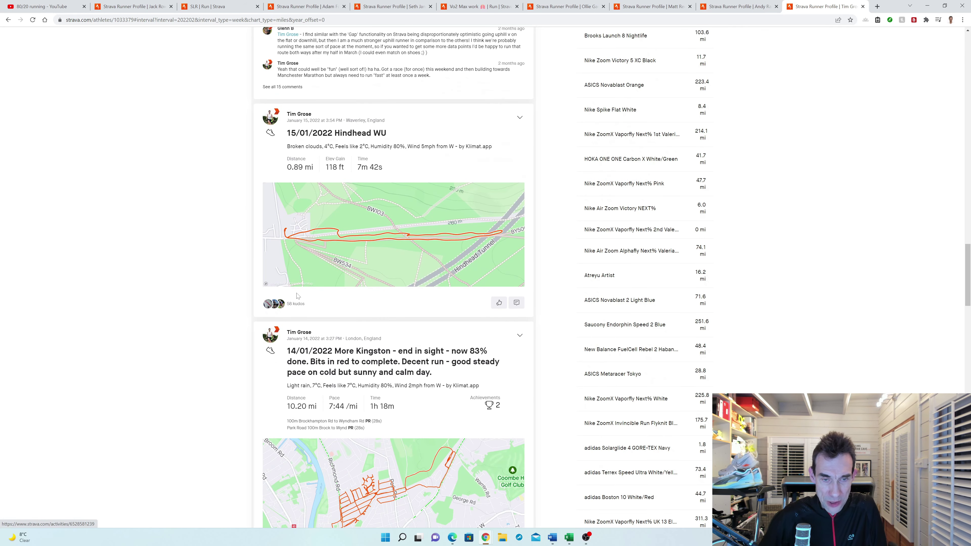
Review the distances and paces of the January 14 More Kingston and January 13 Kingston runs
scroll(298, 296, "down", 7)
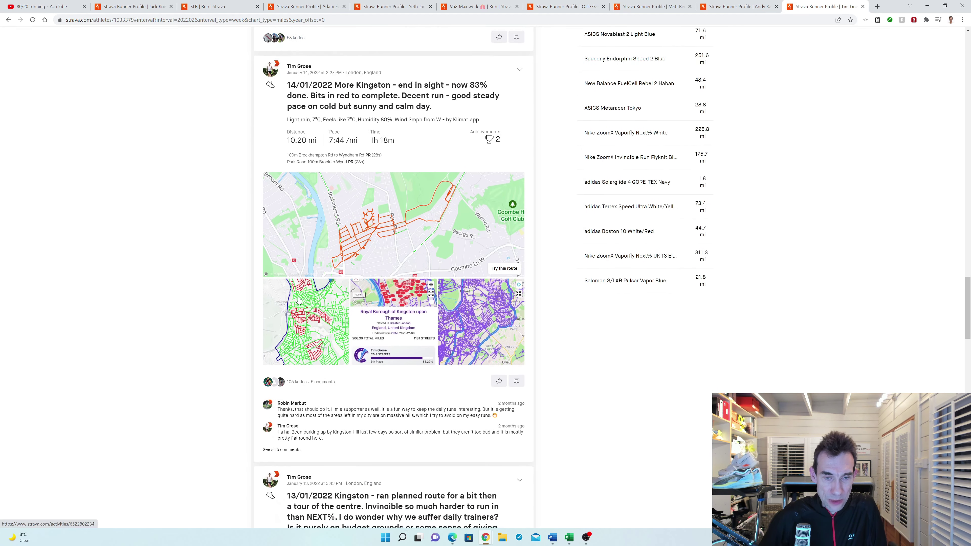
scroll(298, 300, "down", 5)
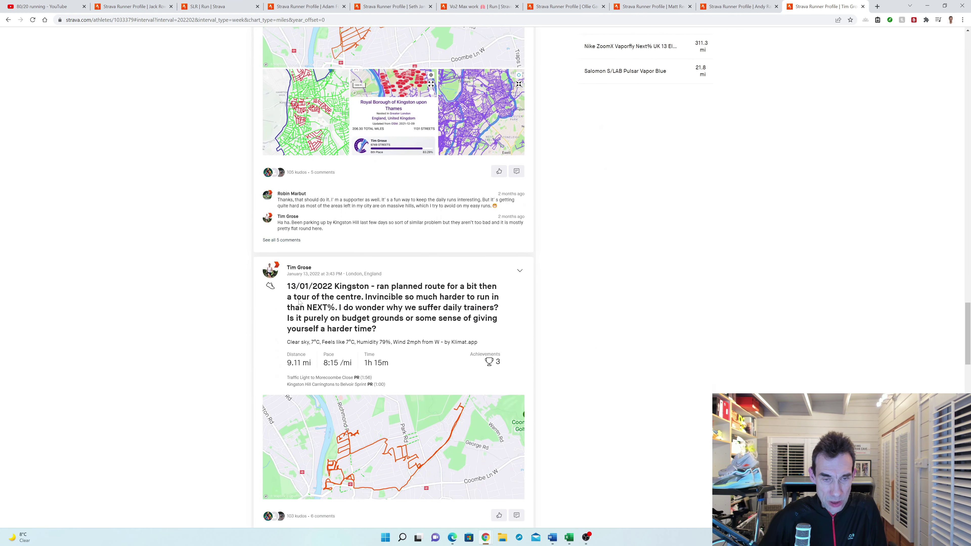
scroll(299, 302, "down", 2)
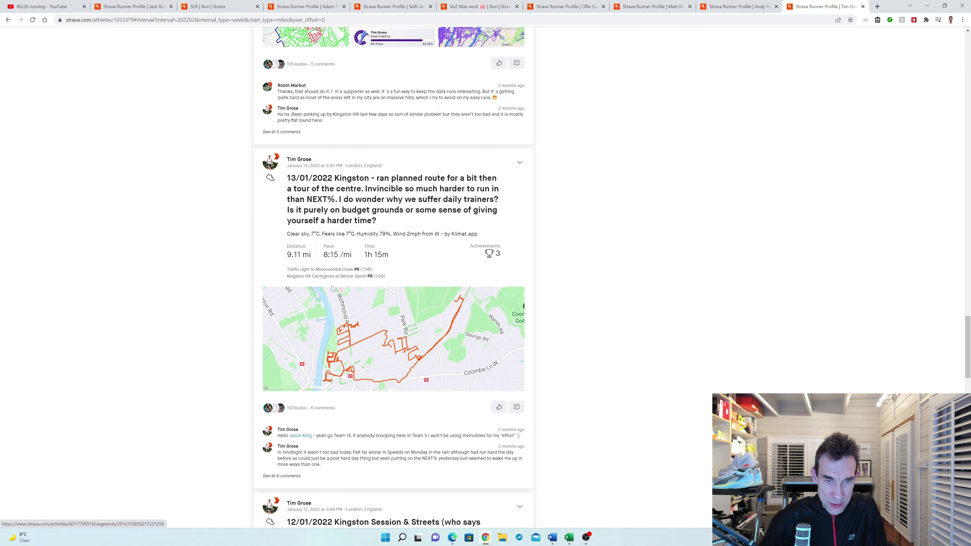
scroll(332, 288, "down", 3)
Examine the January 12 Kingston Session & Streets workout with its 25x90s strong efforts
scroll(335, 304, "down", 5)
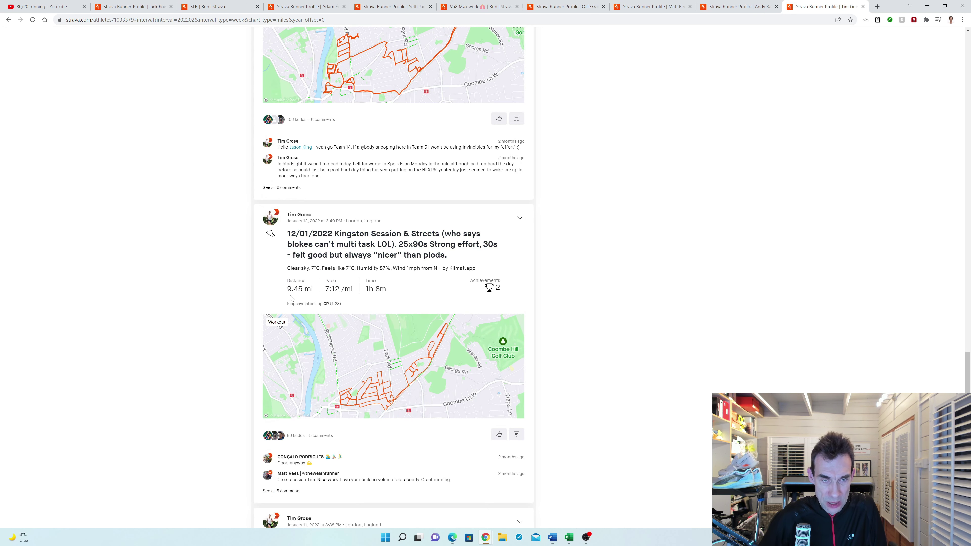
scroll(290, 298, "down", 1)
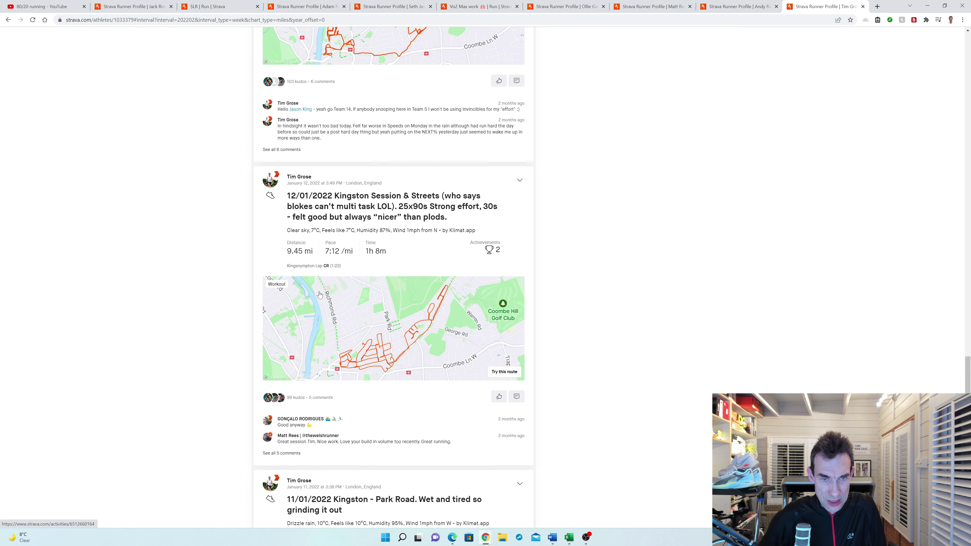
scroll(320, 295, "down", 2)
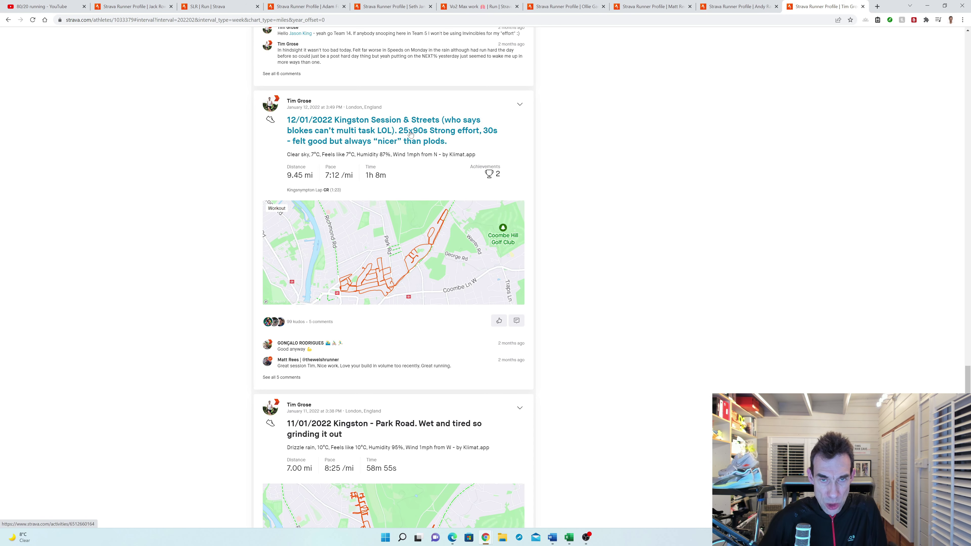
mouse_move(377, 261)
scroll(366, 268, "down", 2)
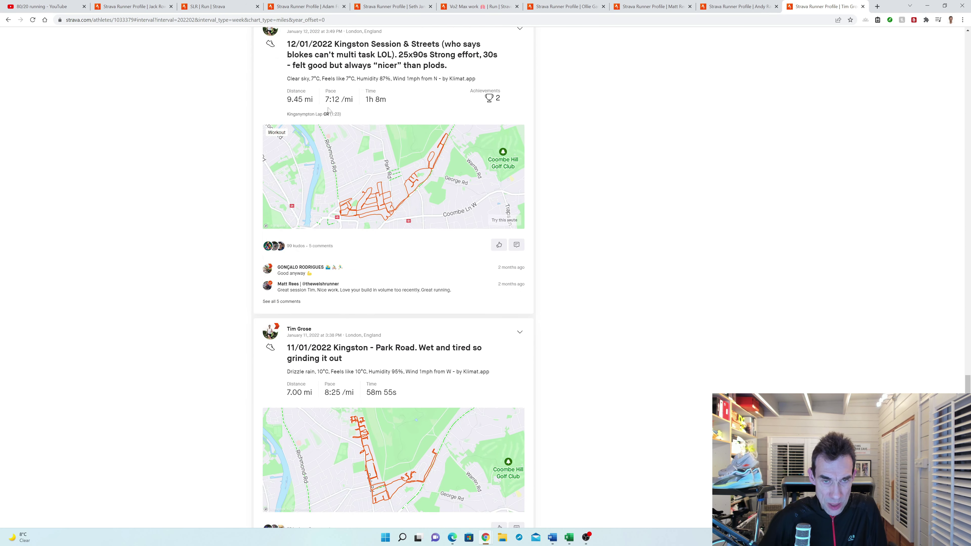
Review the January 11 Kingston Park Road and January 10 Kingston Vale & George Road runs at the start of the week
scroll(377, 258, "down", 3)
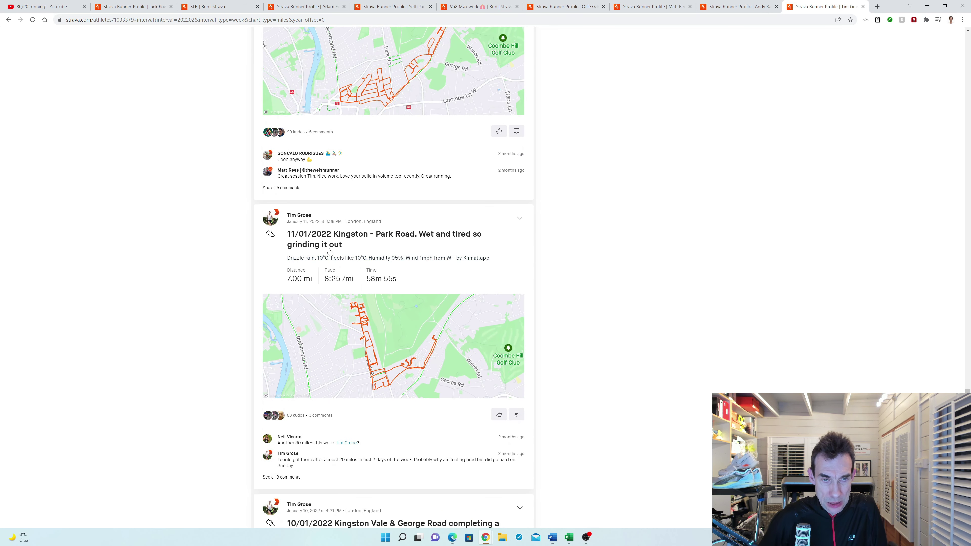
scroll(330, 251, "down", 2)
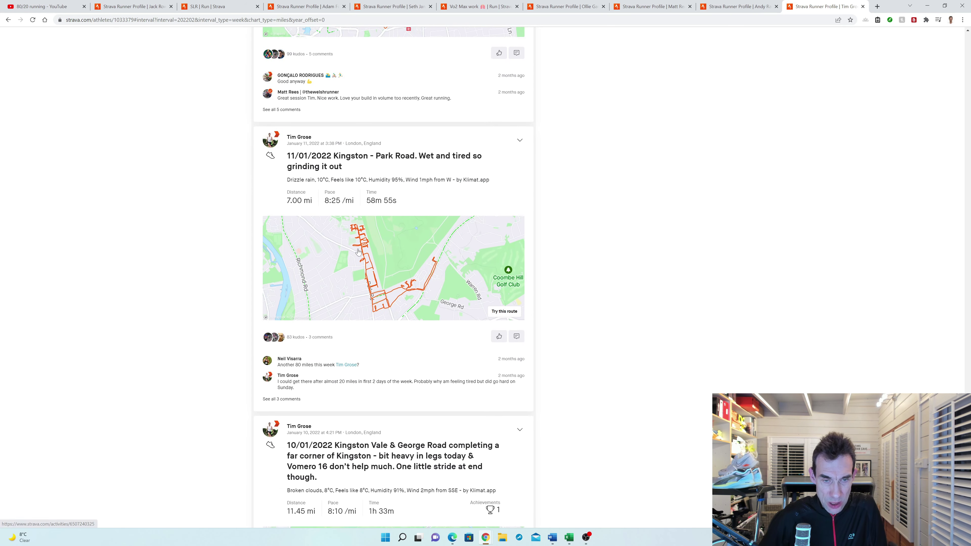
scroll(358, 251, "down", 2)
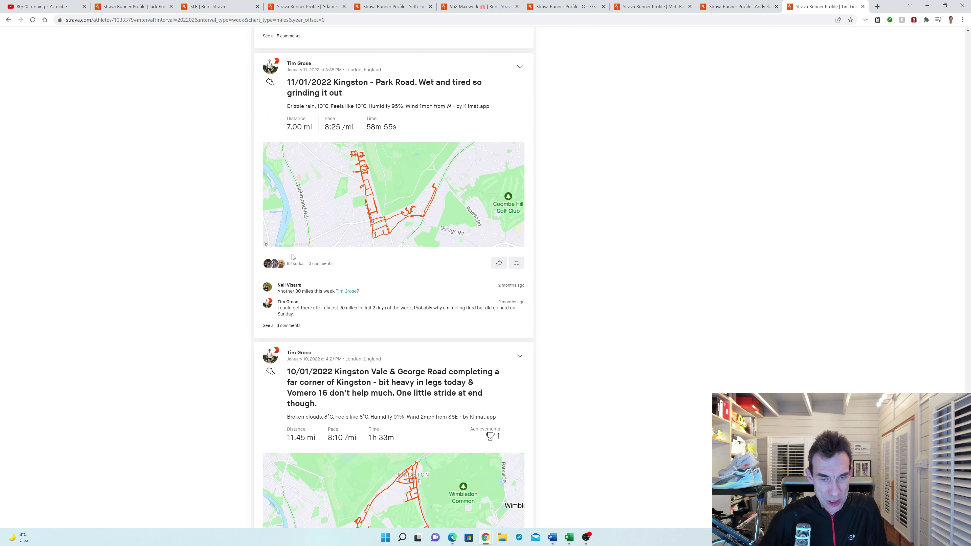
scroll(293, 256, "down", 4)
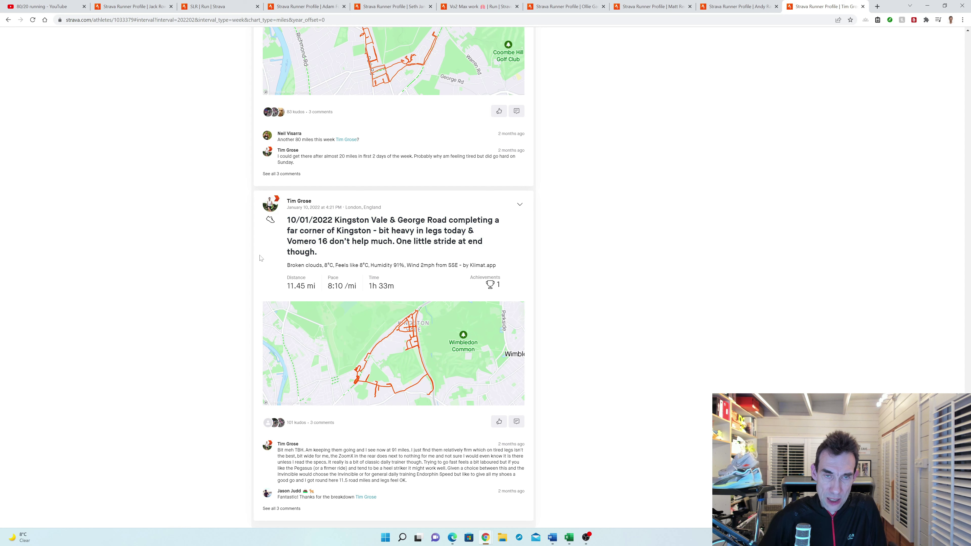
scroll(263, 255, "up", 1)
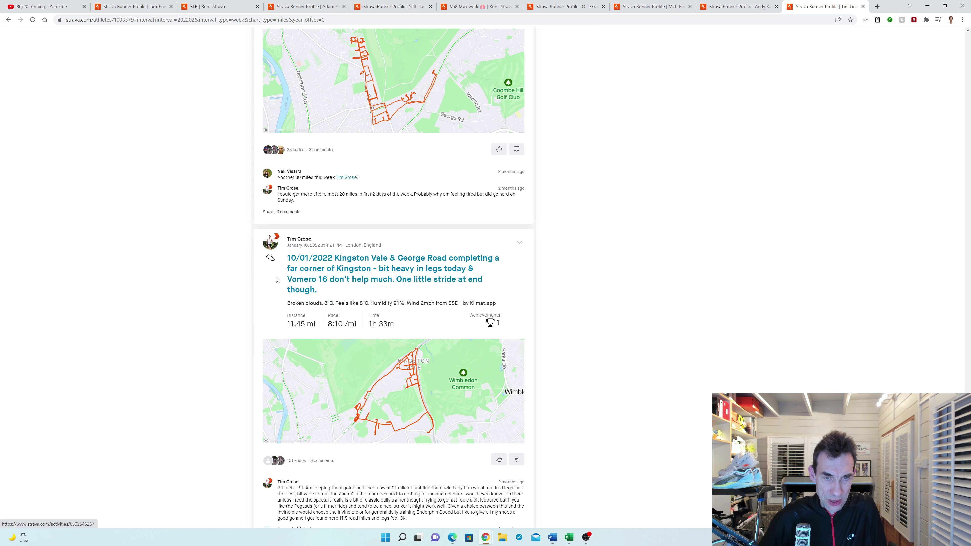
scroll(268, 285, "down", 2)
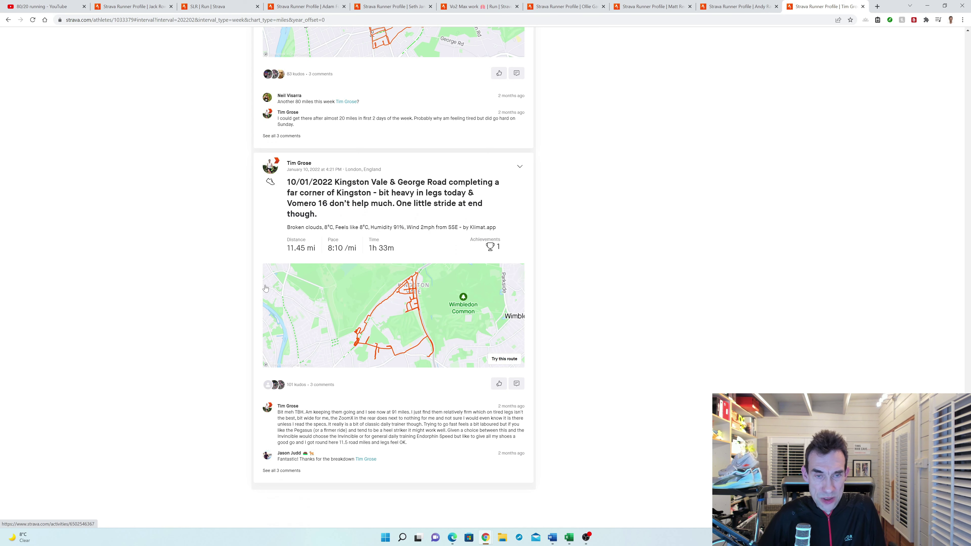
scroll(267, 287, "down", 2)
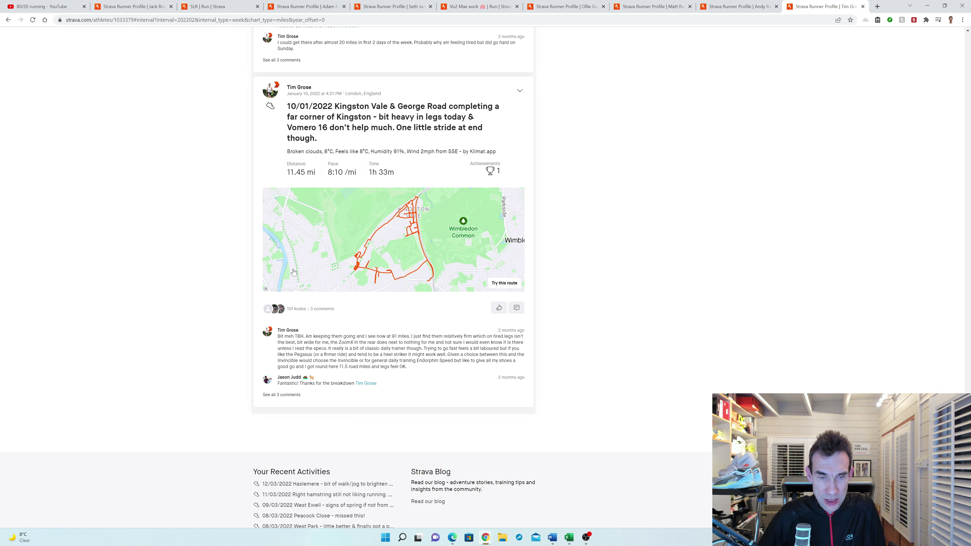
Switch to the 80/20 runners workbook in Excel and look at the runners' easier and harder ratios
left_click(568, 538)
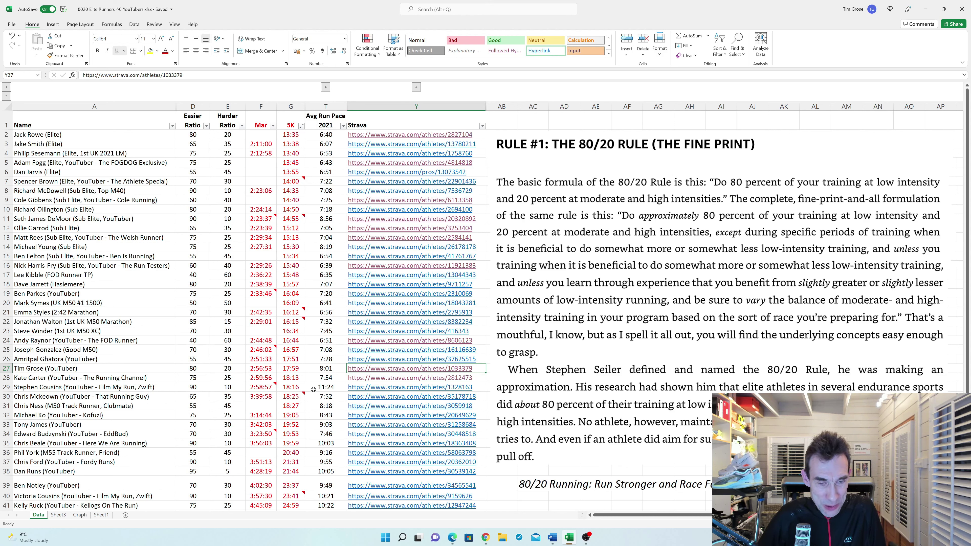
mouse_move(260, 390)
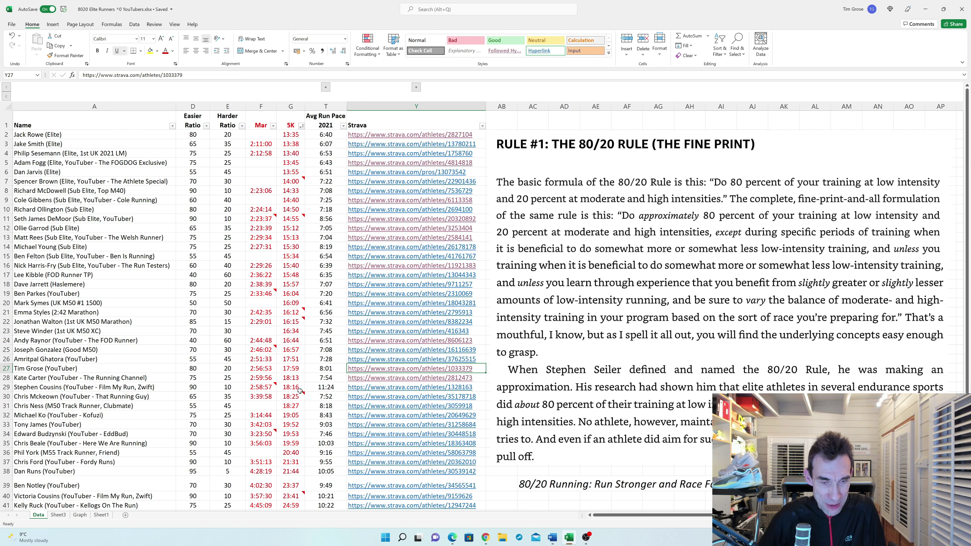